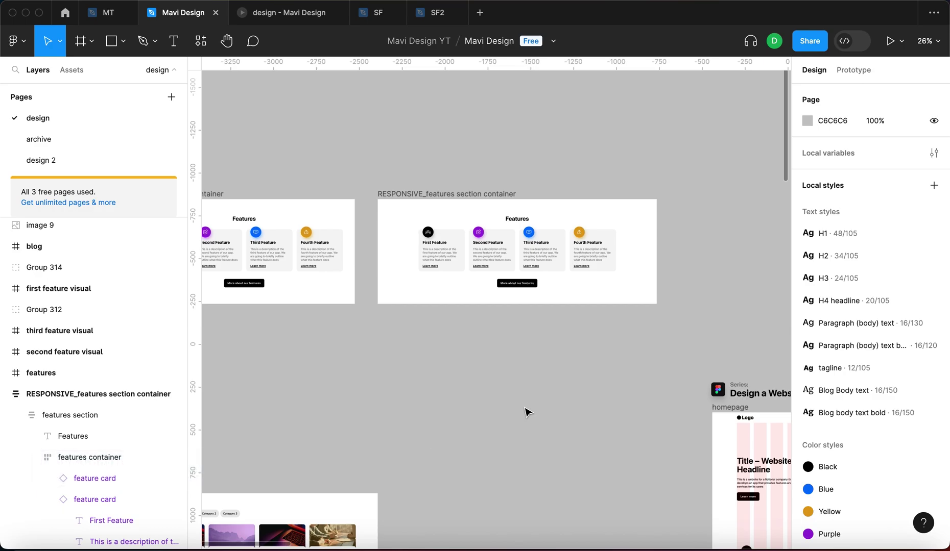
Look over the homepage design, its component sets and the features section containers on the canvas
scroll(540, 411, right, 5)
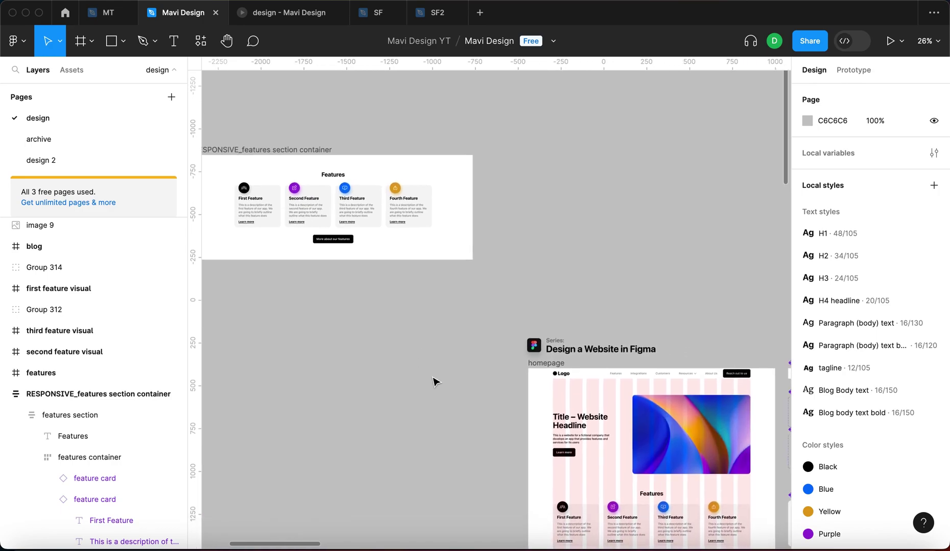
scroll(434, 381, right, 5)
scroll(332, 398, down, 5)
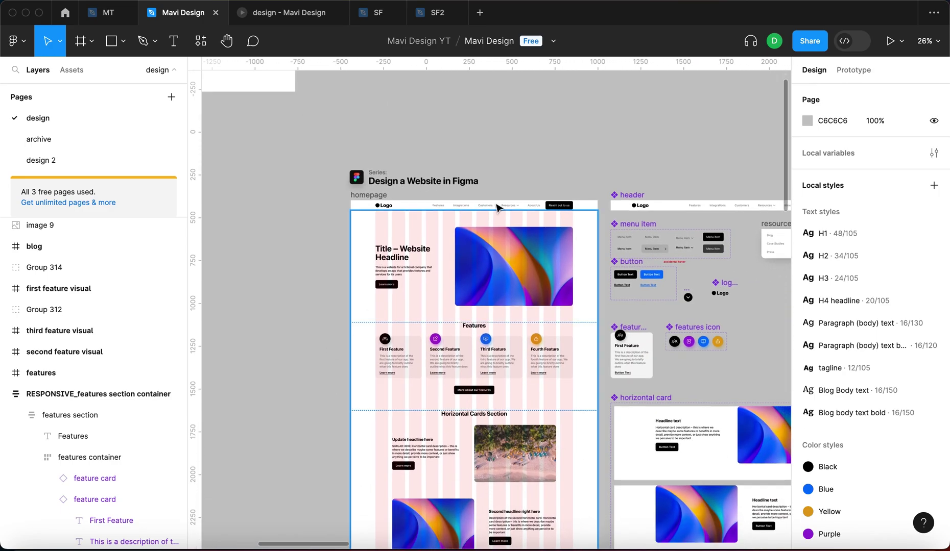
scroll(509, 200, up, 5)
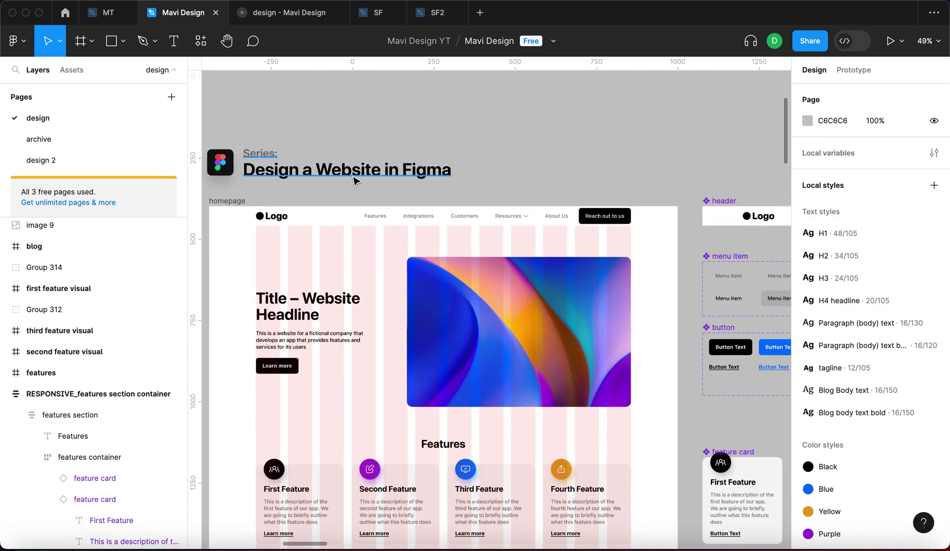
scroll(615, 168, down, 3)
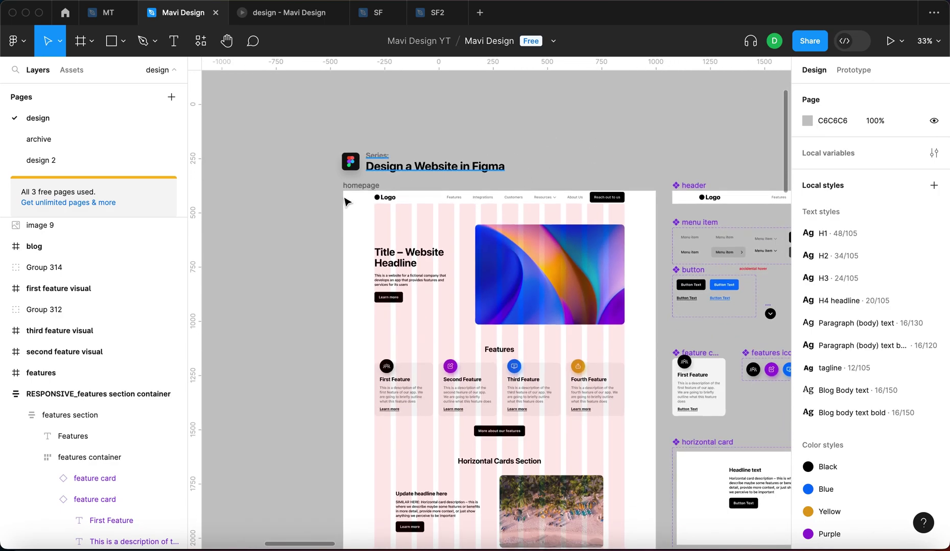
click(317, 233)
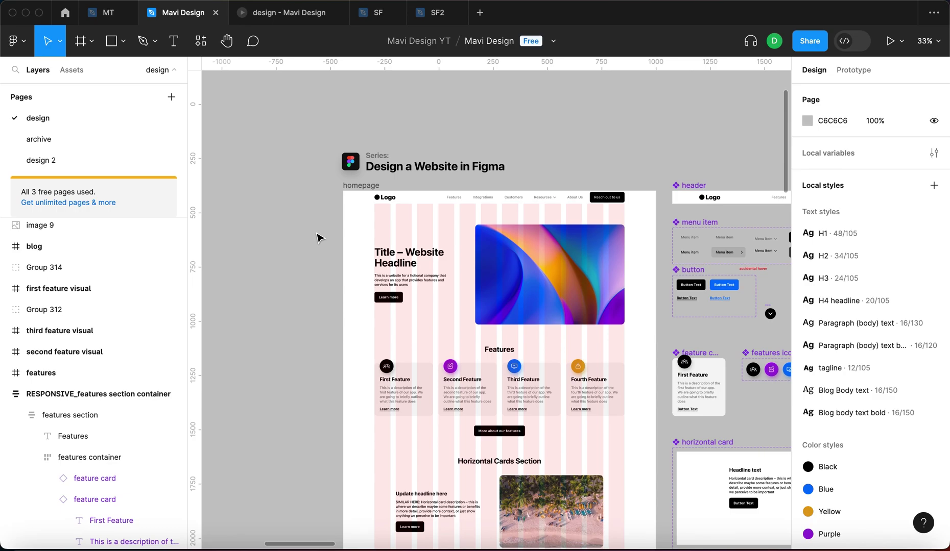
scroll(318, 237, down, 5)
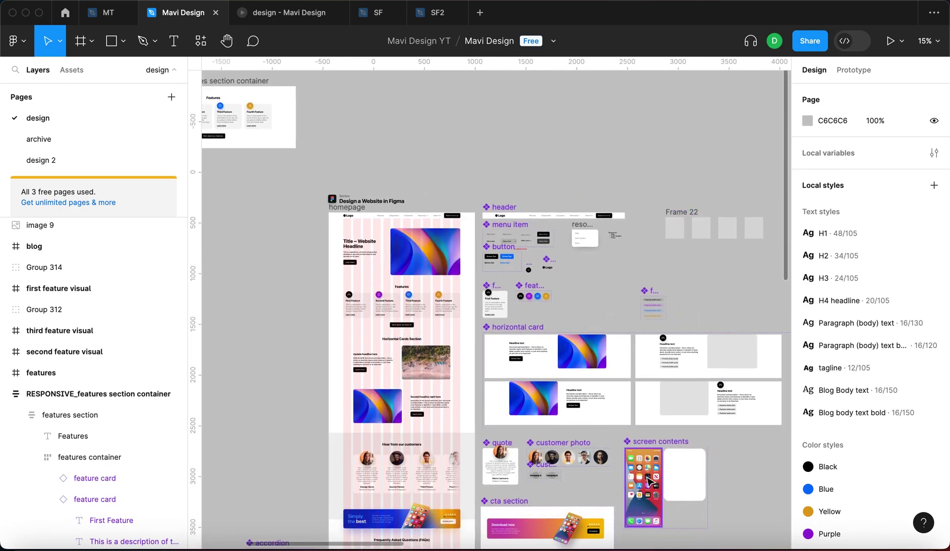
drag(602, 165, 604, 153)
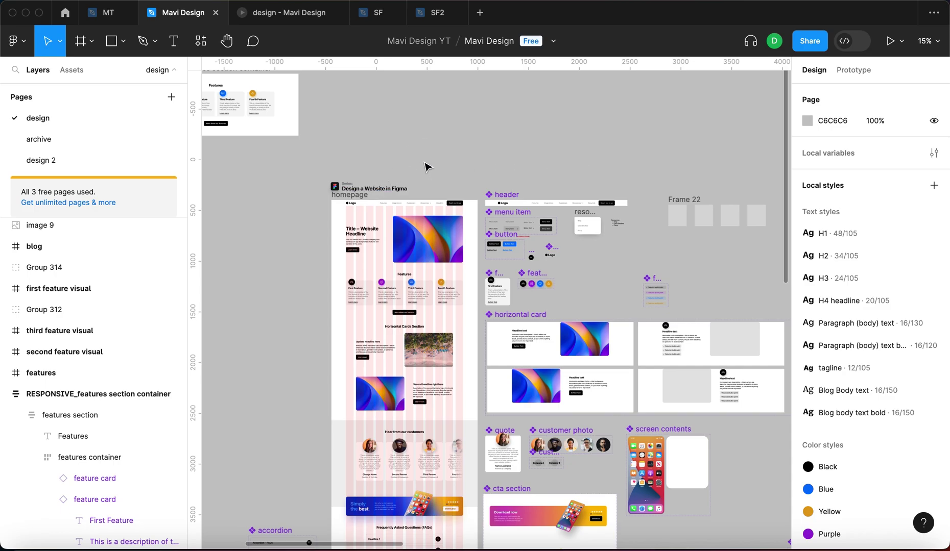
drag(425, 174, 622, 194)
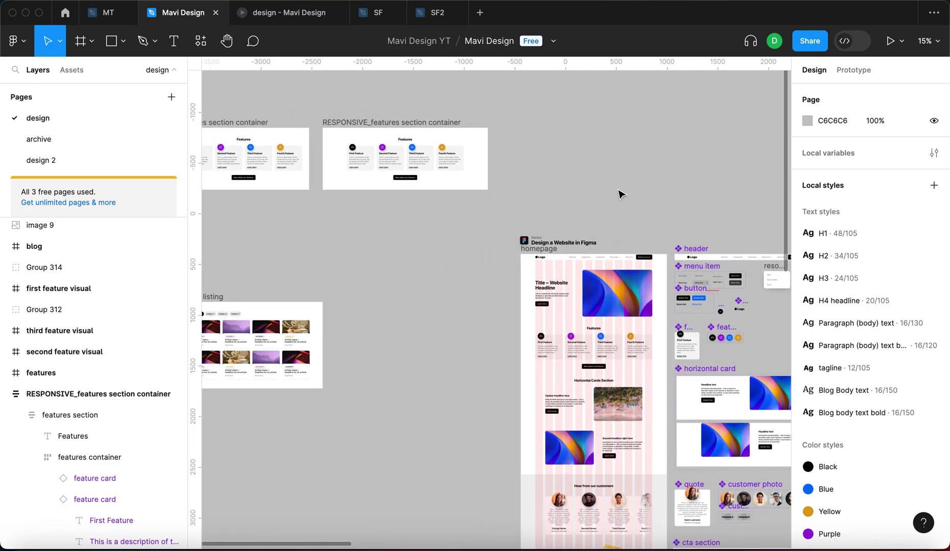
drag(470, 265, 536, 262)
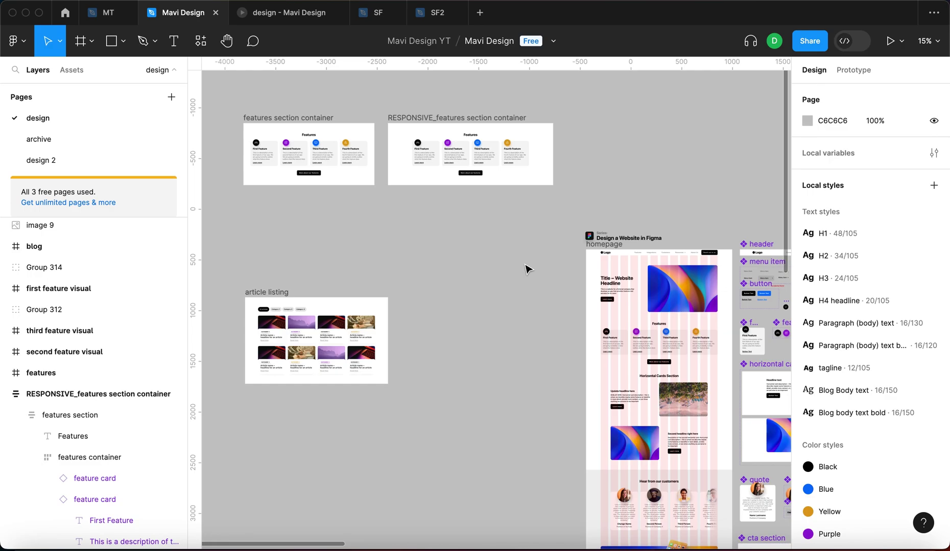
View the types available for a new local variable and close the variables window without creating one
click(640, 244)
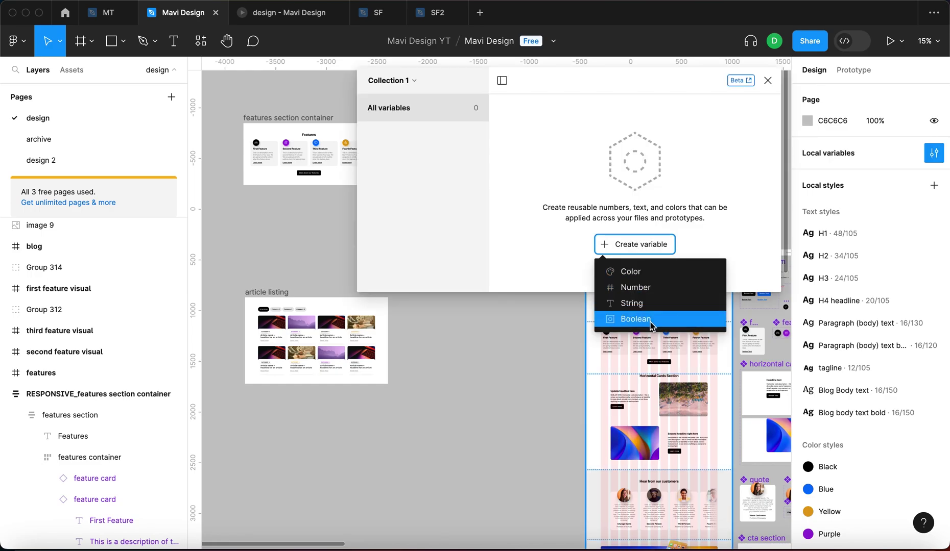
click(746, 140)
click(767, 80)
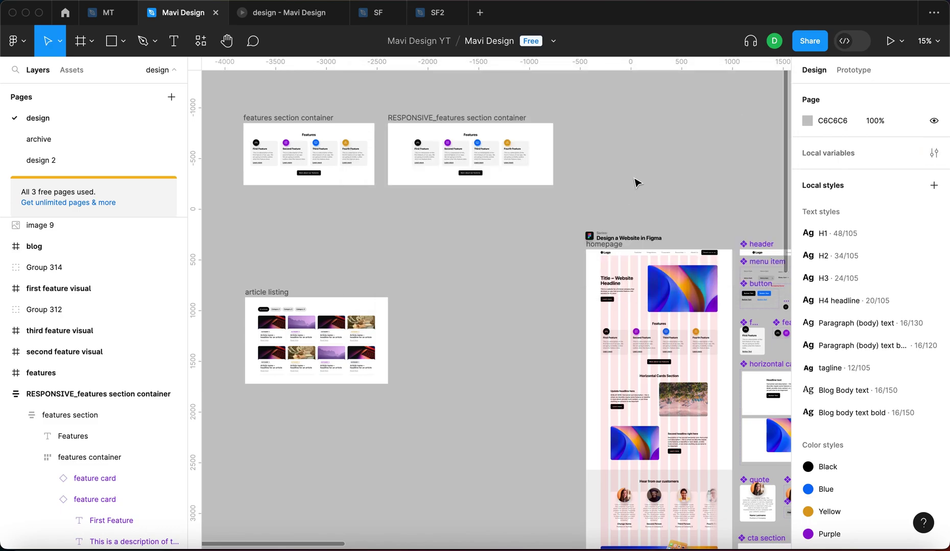
drag(637, 179, 637, 182)
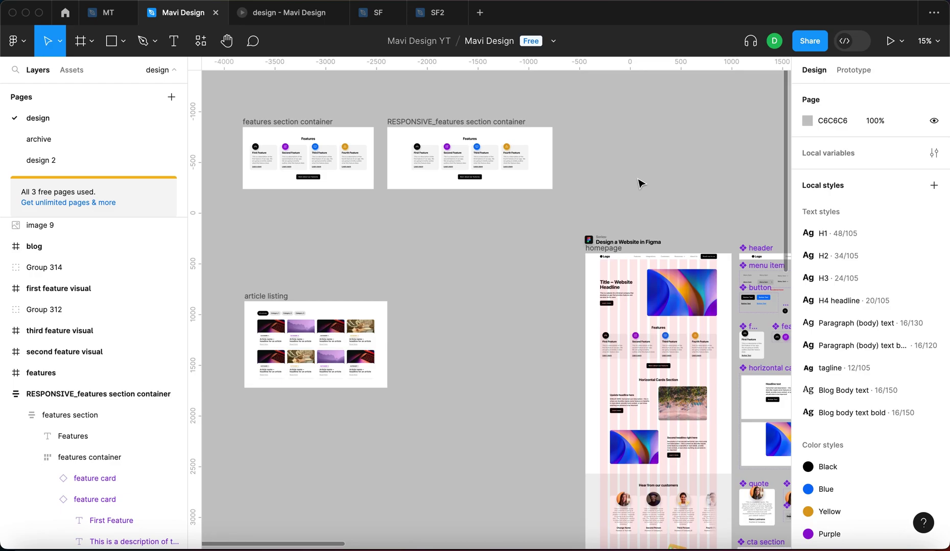
scroll(640, 184, up, 1)
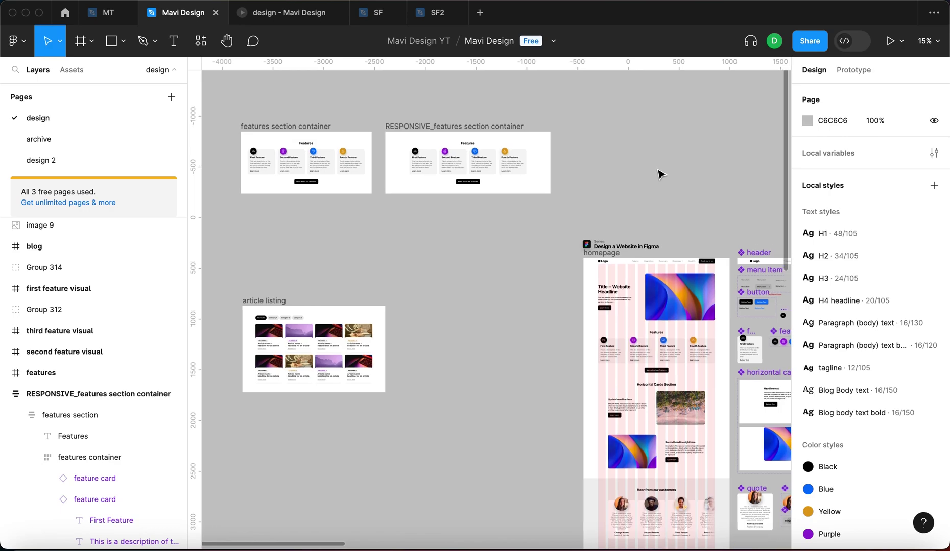
drag(647, 183, 640, 170)
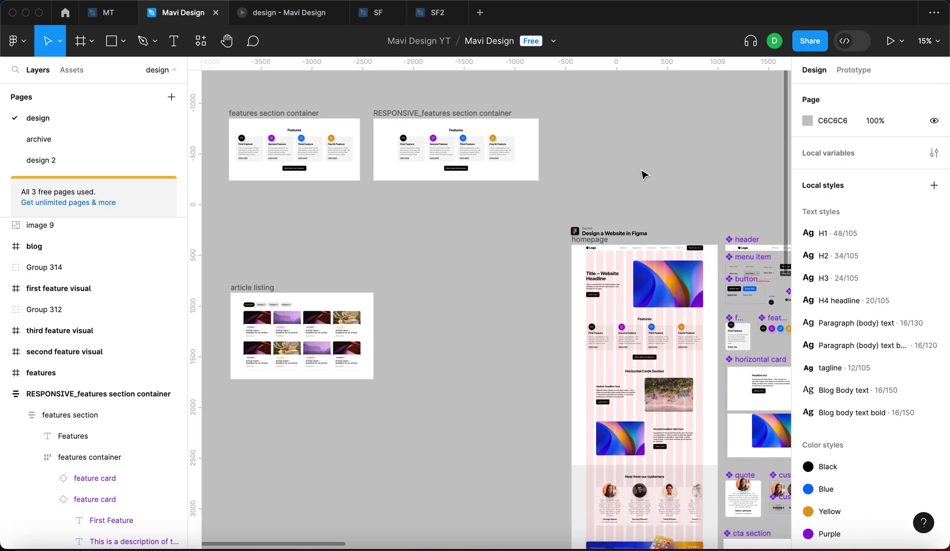
Select the homepage's website autolayout container and toggle its 12-column layout grid off and on again
scroll(598, 148, right, 3)
ctrl+scroll(578, 312, up, 5)
scroll(579, 313, up, 3)
scroll(579, 313, right, 2)
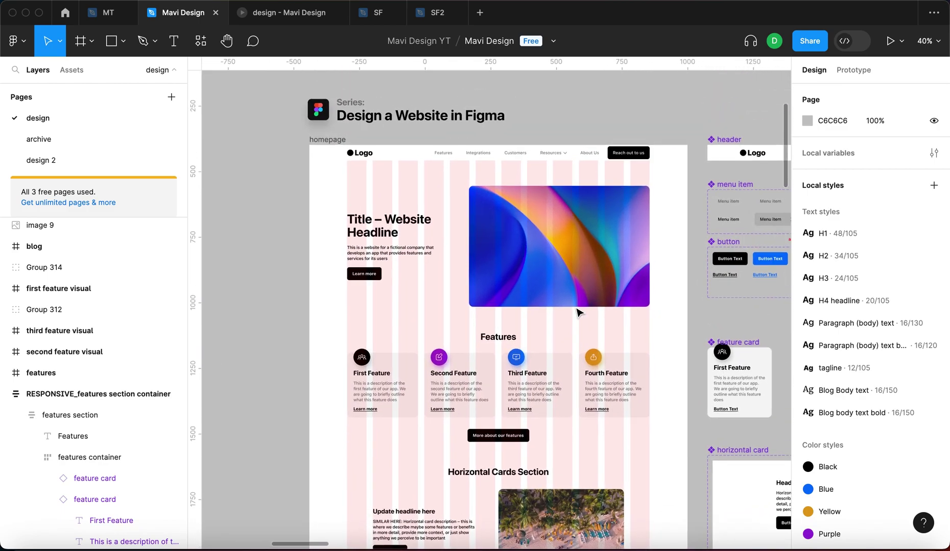
click(324, 143)
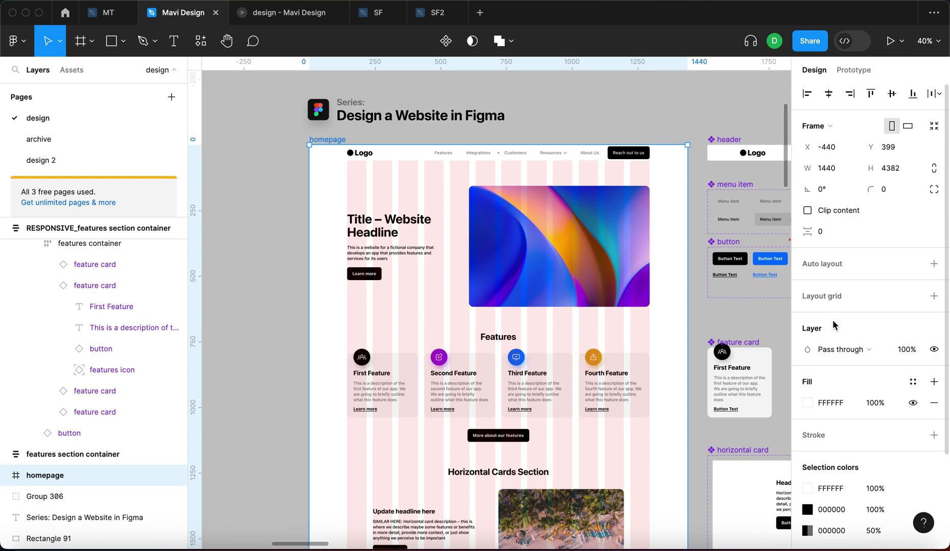
click(417, 196)
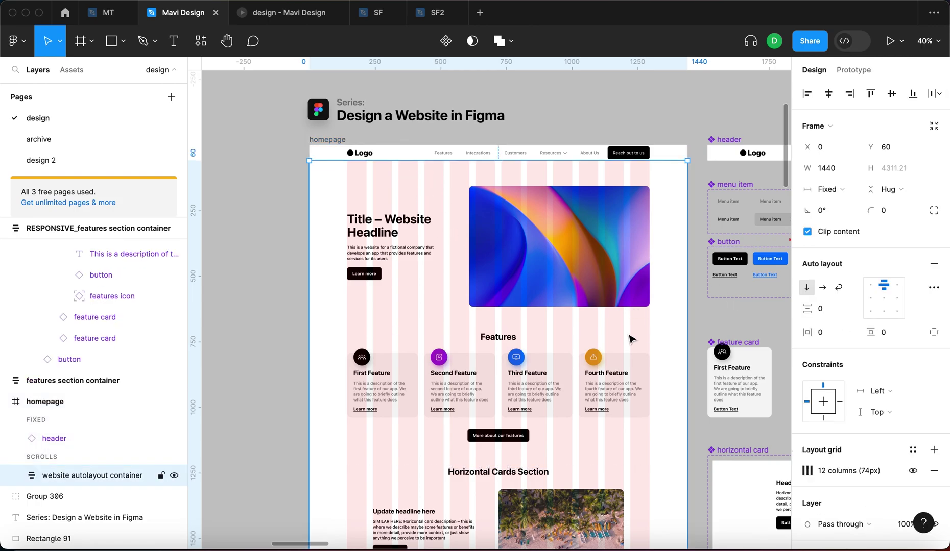
scroll(629, 335, down, 5)
click(913, 472)
click(913, 472)
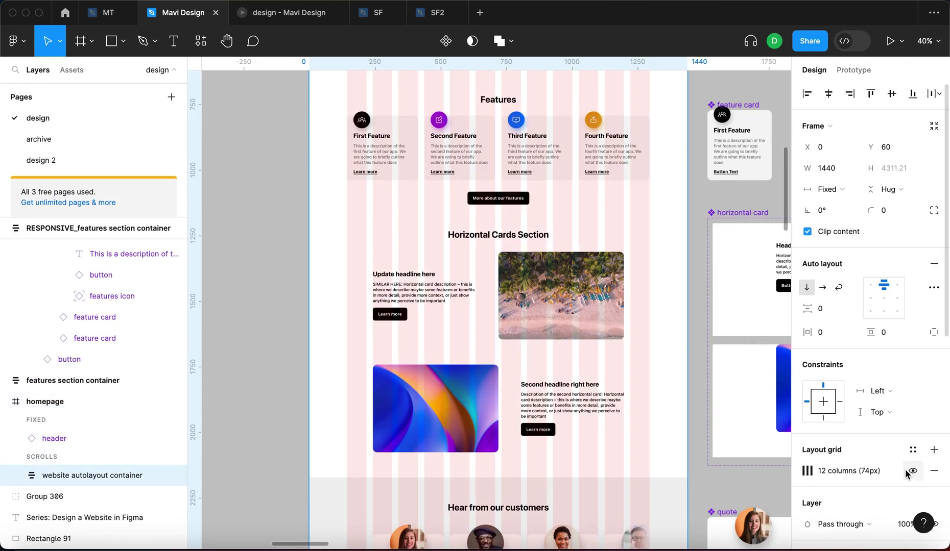
Check the column width and gutter in the container's layout grid settings, and deselect the container
scroll(362, 218, up, 5)
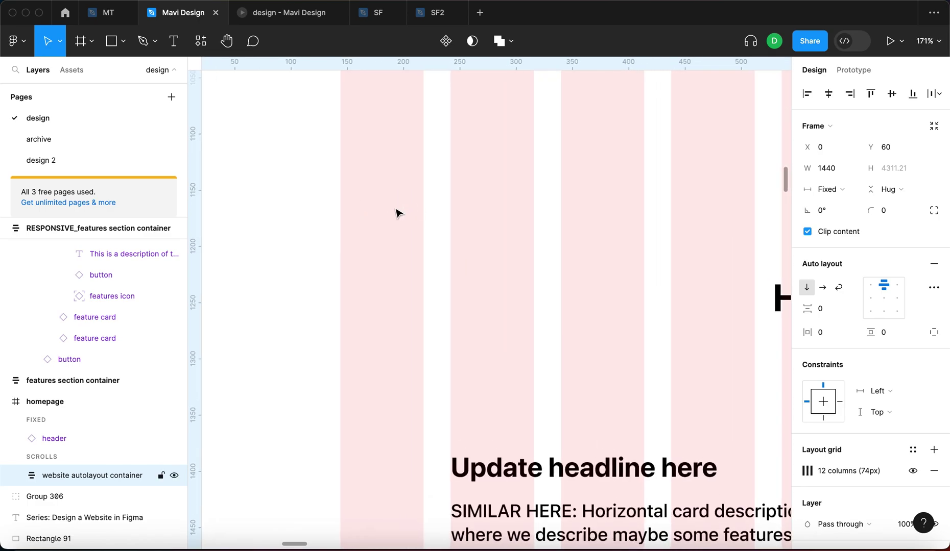
click(807, 471)
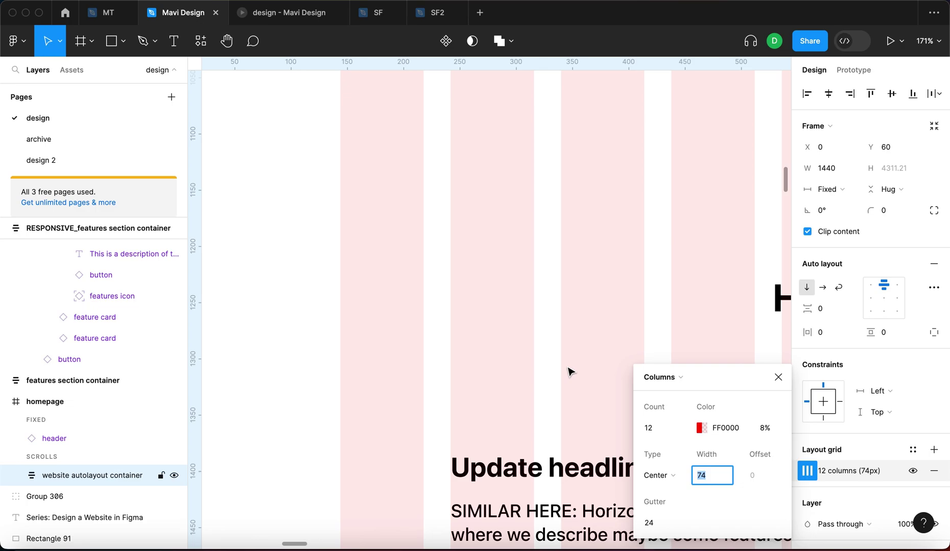
key(Escape)
scroll(456, 265, down, 5)
key(Escape)
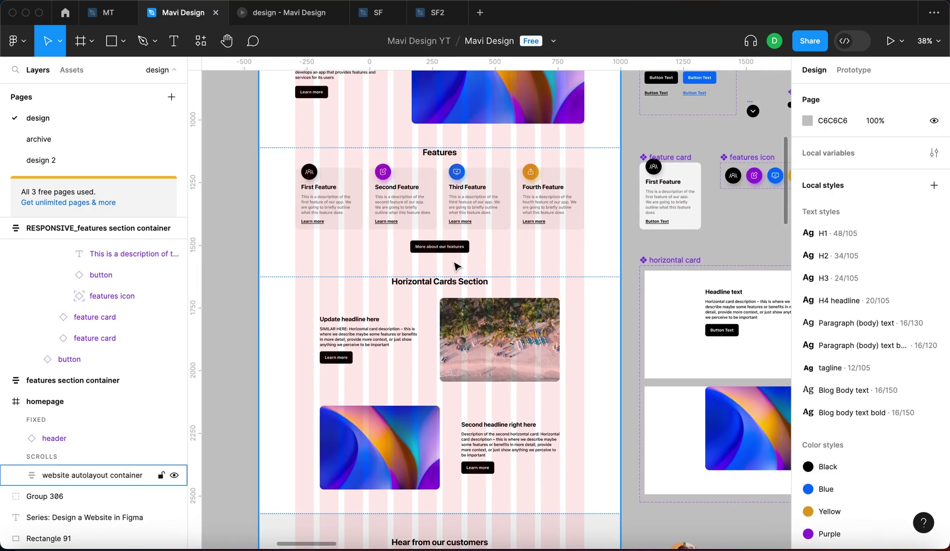
Examine how the homepage sections align to the column grid, from the title area down to the footer
scroll(456, 265, up, 5)
scroll(477, 230, up, 5)
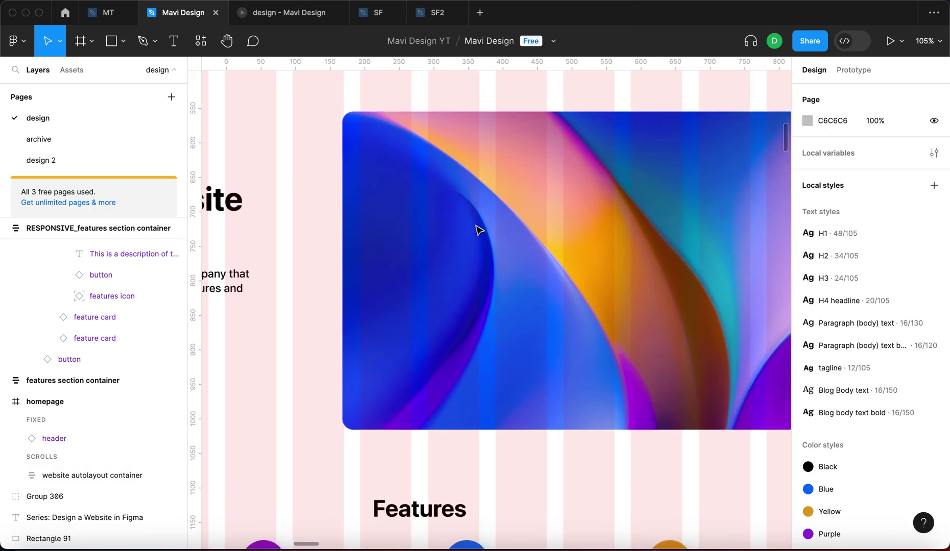
scroll(477, 230, down, 5)
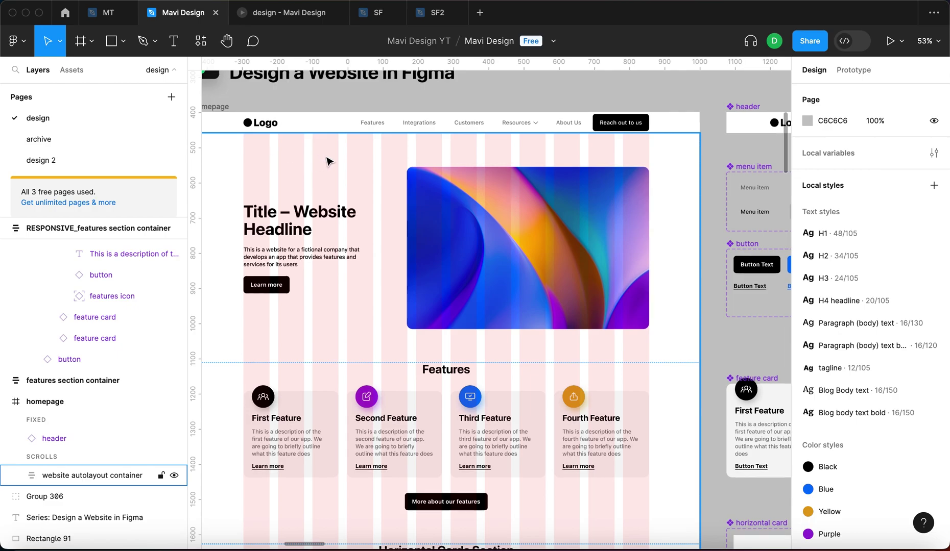
scroll(456, 278, down, 5)
scroll(430, 194, left, 1)
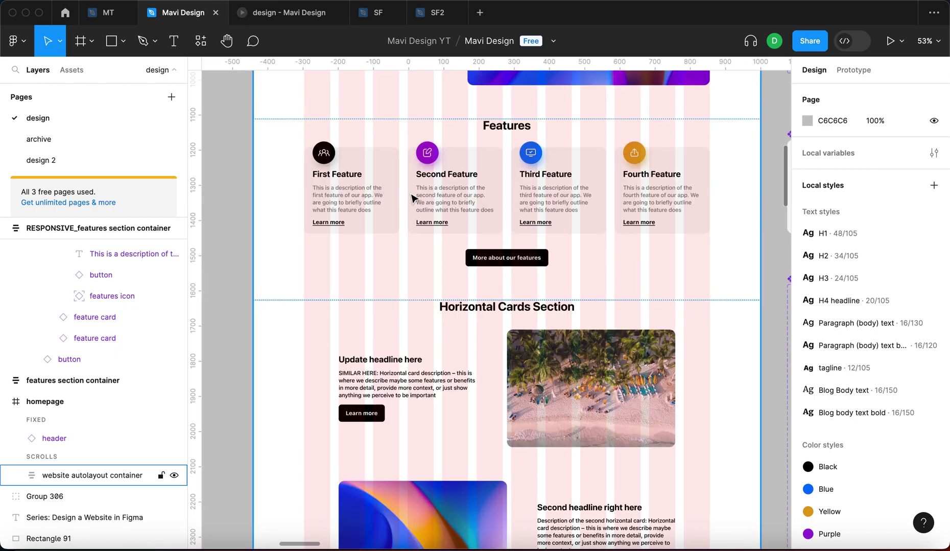
scroll(412, 198, down, 10)
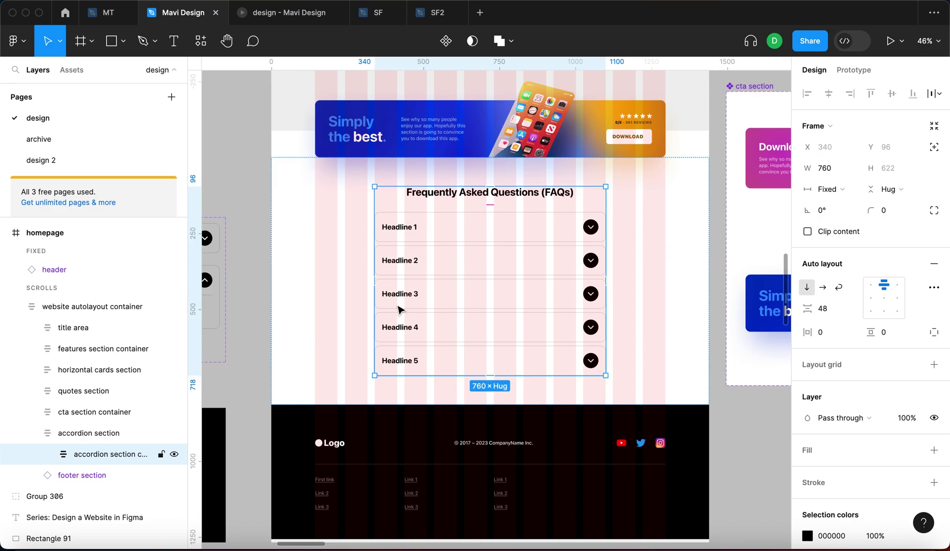
scroll(472, 285, up, 5)
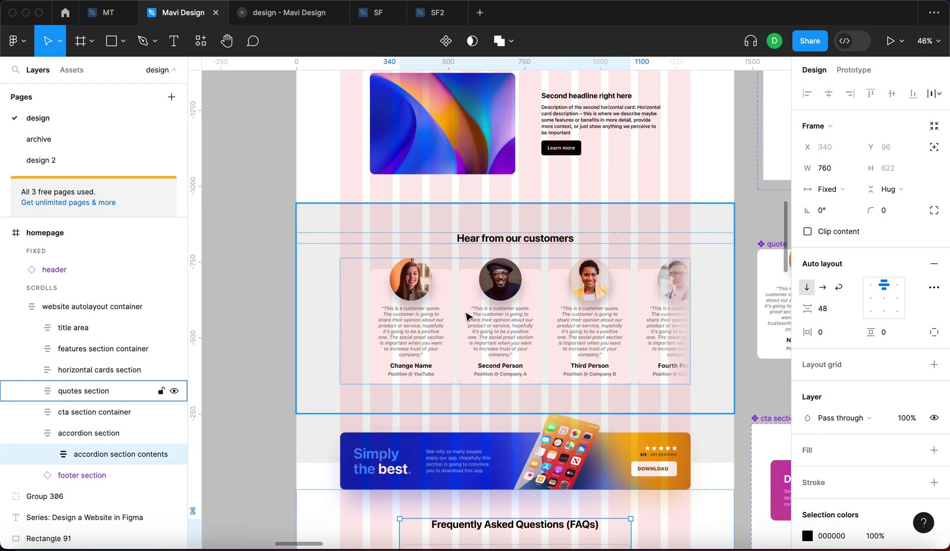
Draw a frame in the empty canvas area above the homepage and set its size to 1440 by 900
scroll(522, 326, down, 5)
click(364, 267)
scroll(521, 278, up, 5)
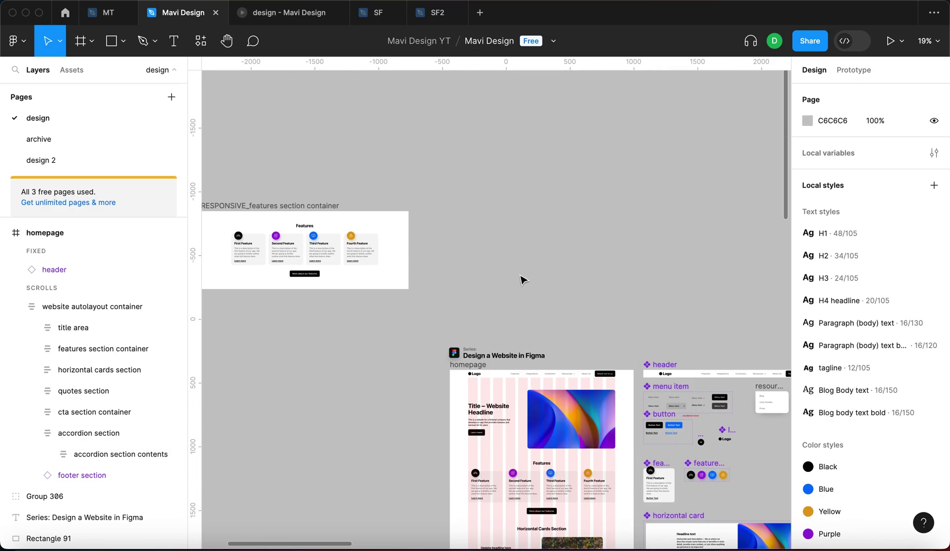
key(f)
drag(451, 192, 611, 285)
click(831, 169)
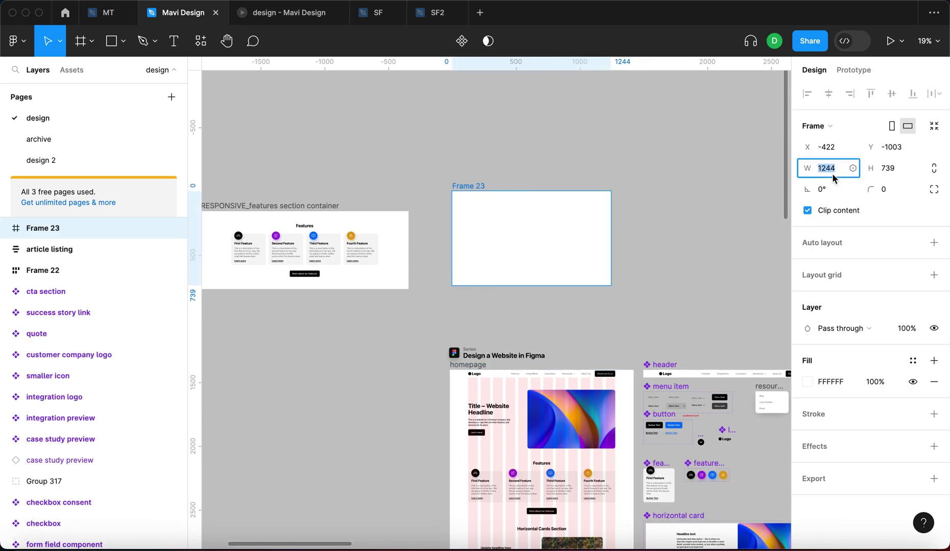
text(1440)
key(Tab)
text(900)
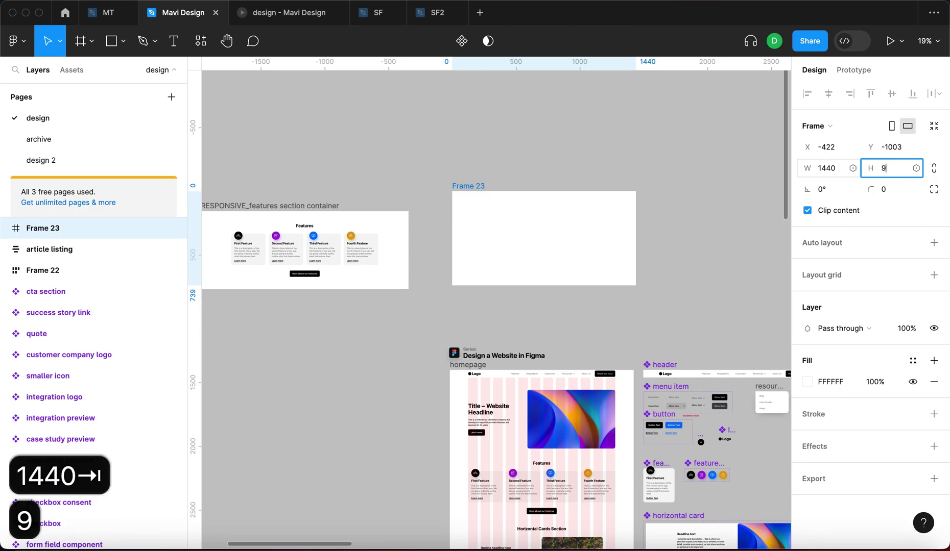
key(Return)
drag(623, 225, 617, 232)
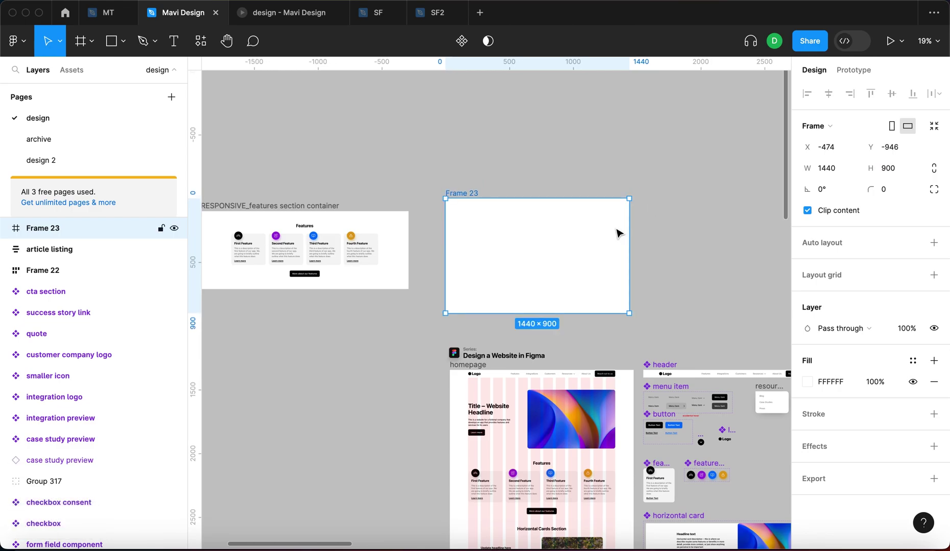
Rename the new frame "testing variables" and align its left edge with the homepage frame
key(super+r)
text(testing variables)
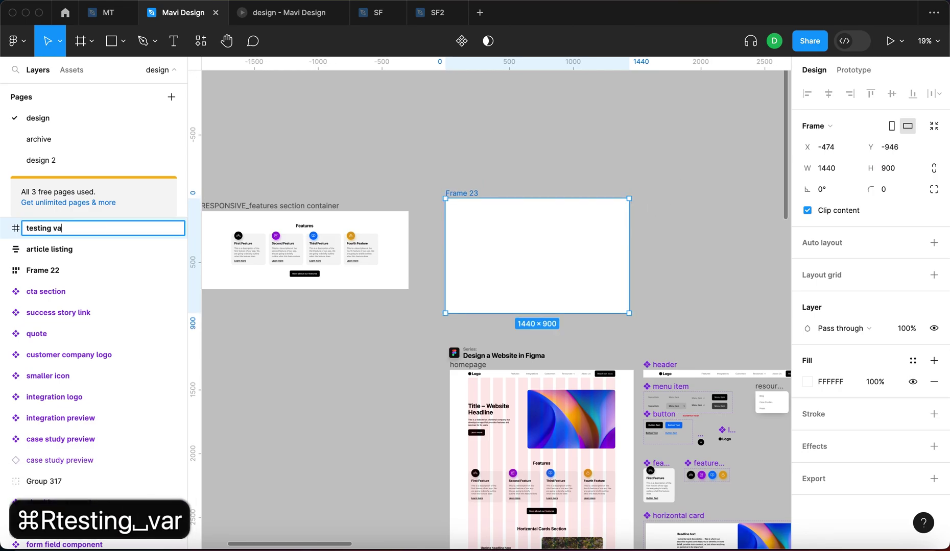
key(Return)
drag(606, 260, 610, 261)
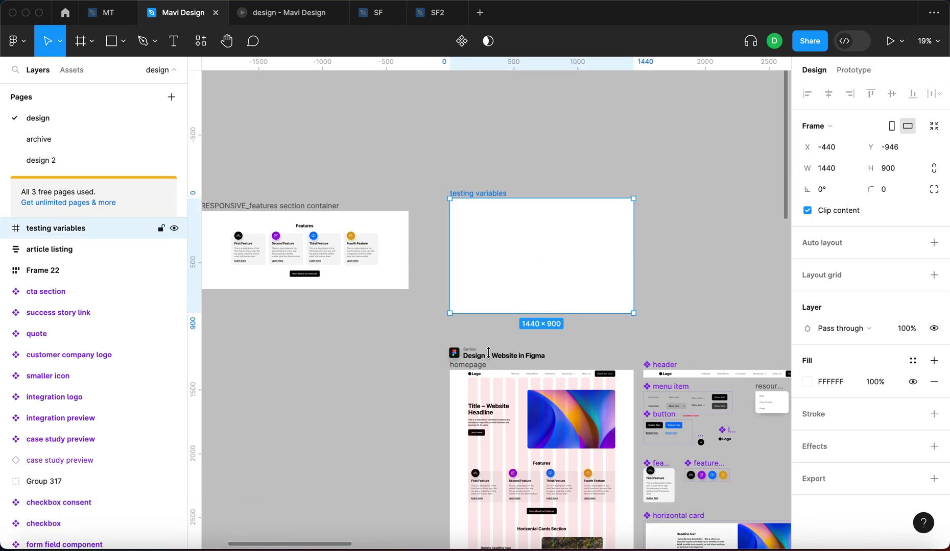
Copy the 12-column layout grid from the website autolayout container to the testing variables frame, and place that frame to the left of the homepage
click(628, 493)
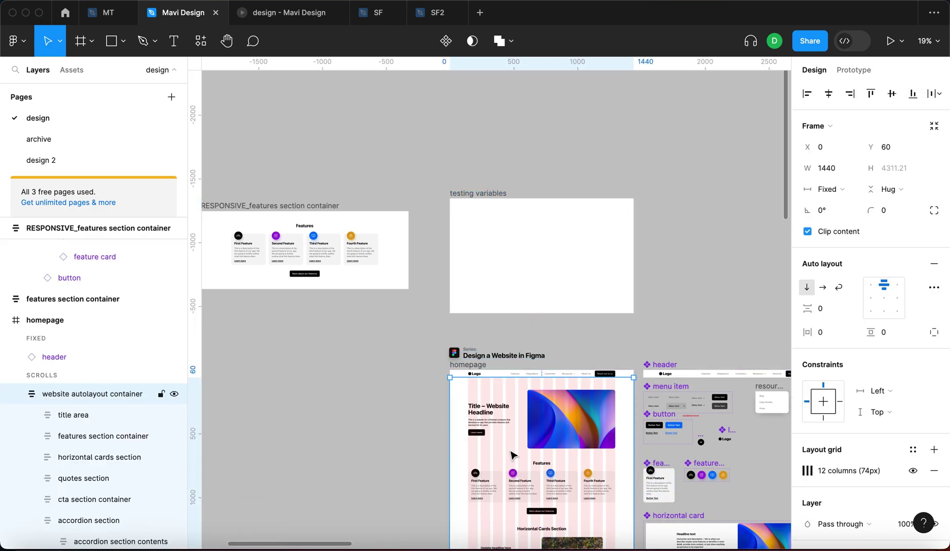
click(797, 476)
key(super+c)
click(565, 243)
key(super+v)
key(shift+2)
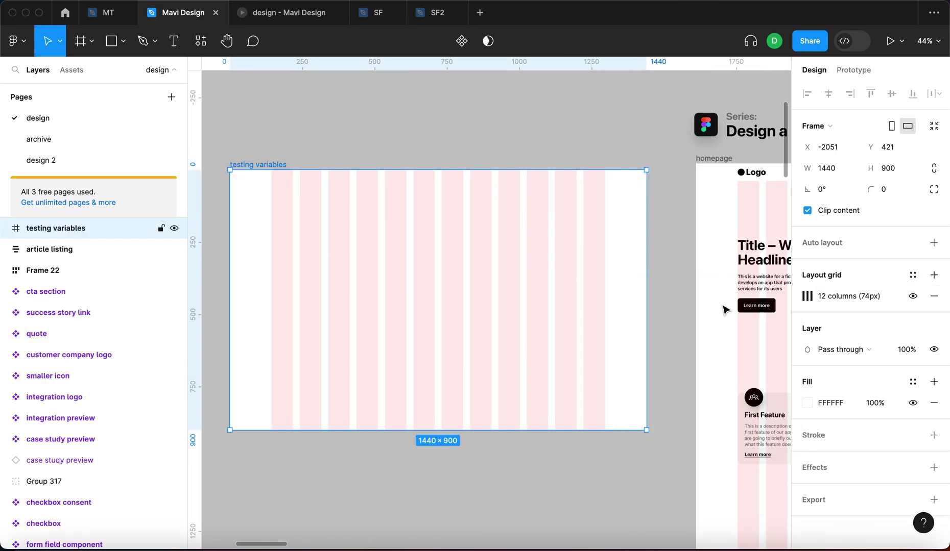
Check the column width and gutter settings of the testing variables frame's layout grid
click(806, 296)
click(695, 401)
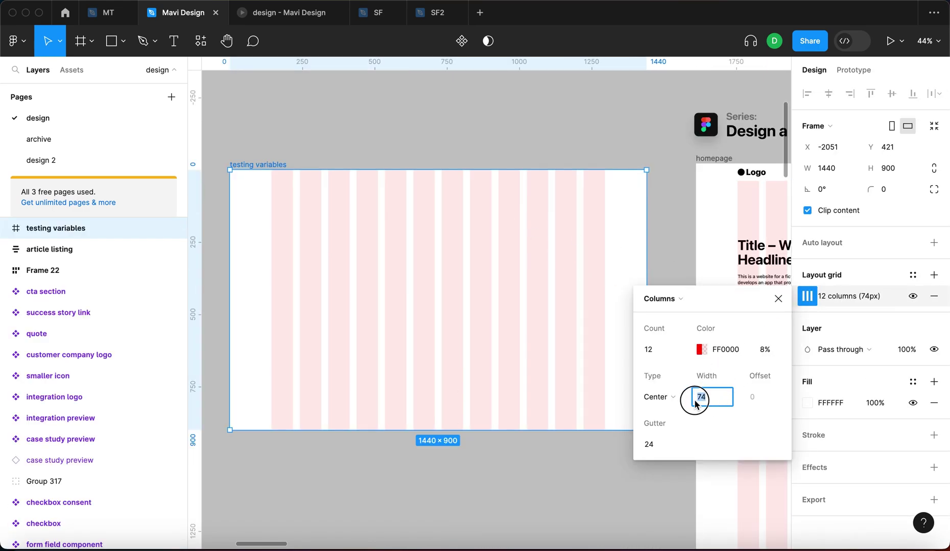
click(647, 447)
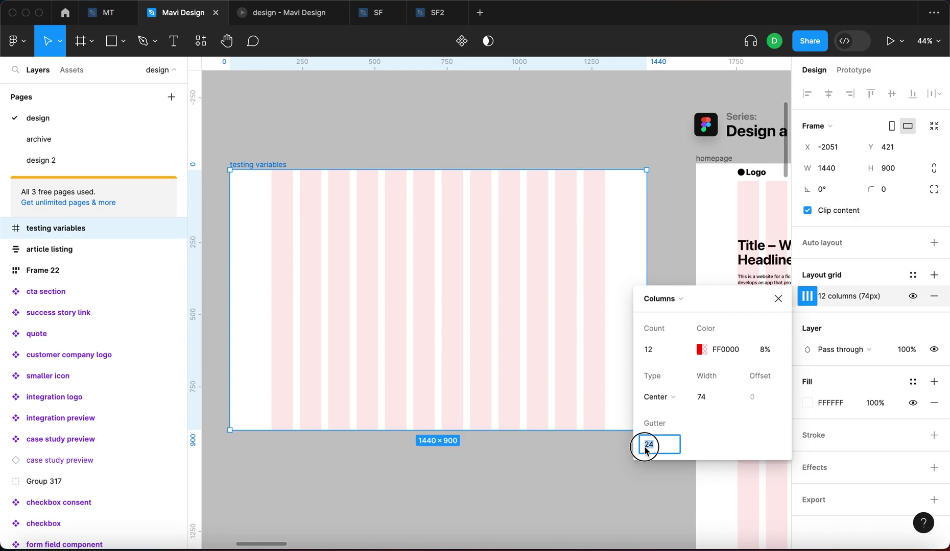
click(564, 137)
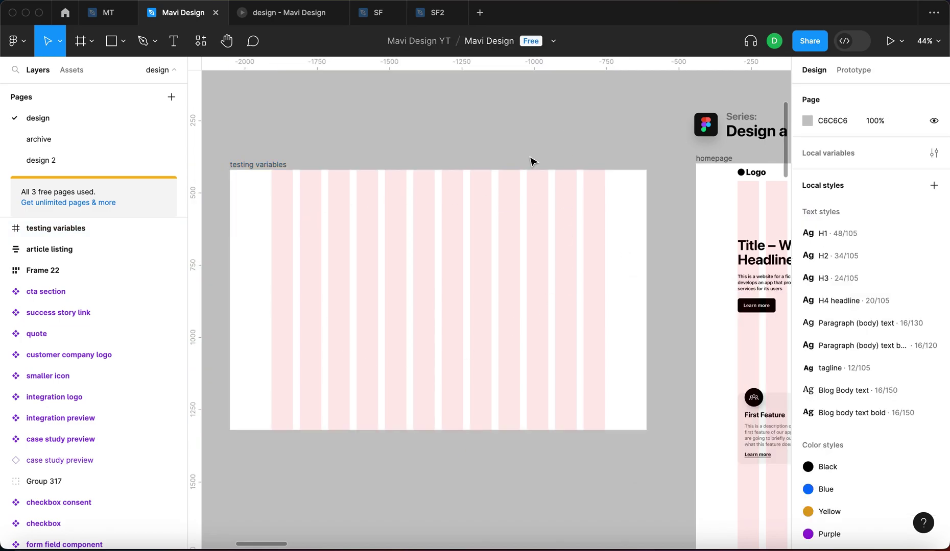
Draw a 74 by 63 rectangle across the first grid column near the upper edge of the testing variables frame
scroll(297, 210, up, 10)
click(344, 218)
key(r)
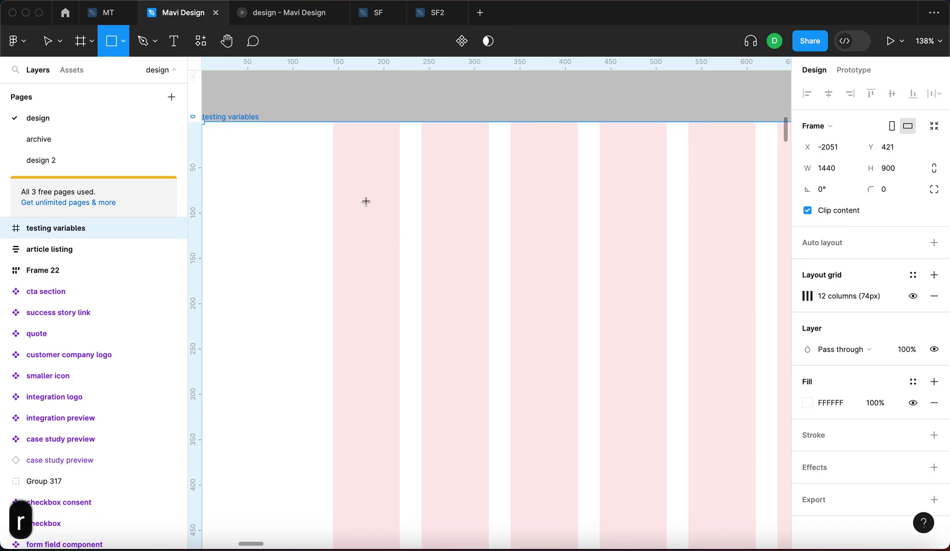
scroll(350, 195, up, 5)
mouse_move(316, 204)
mouse_down()
mouse_move(477, 282)
mouse_move(431, 302)
mouse_up()
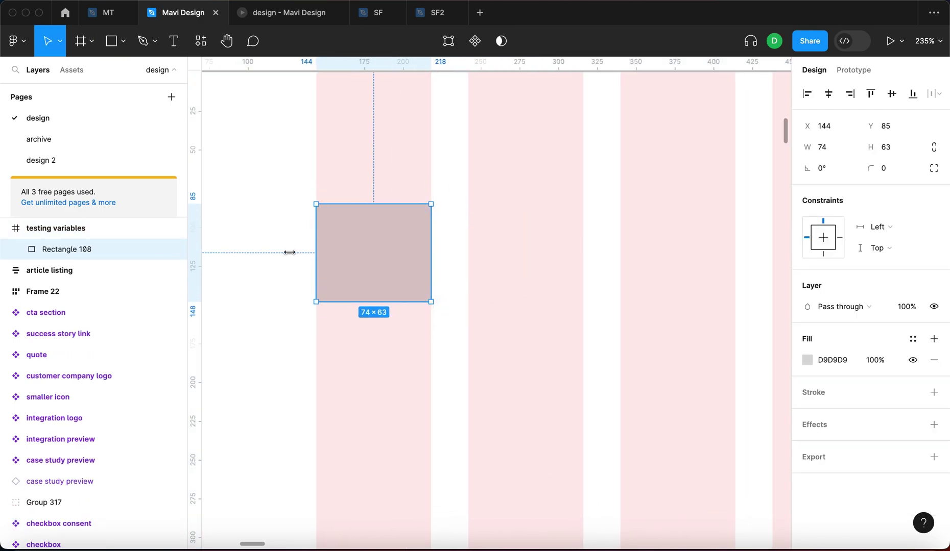
Duplicate the rectangle just below the first one and widen the copy to 172 so it spans two columns
drag(419, 245, 520, 353)
scroll(423, 332, down, 5)
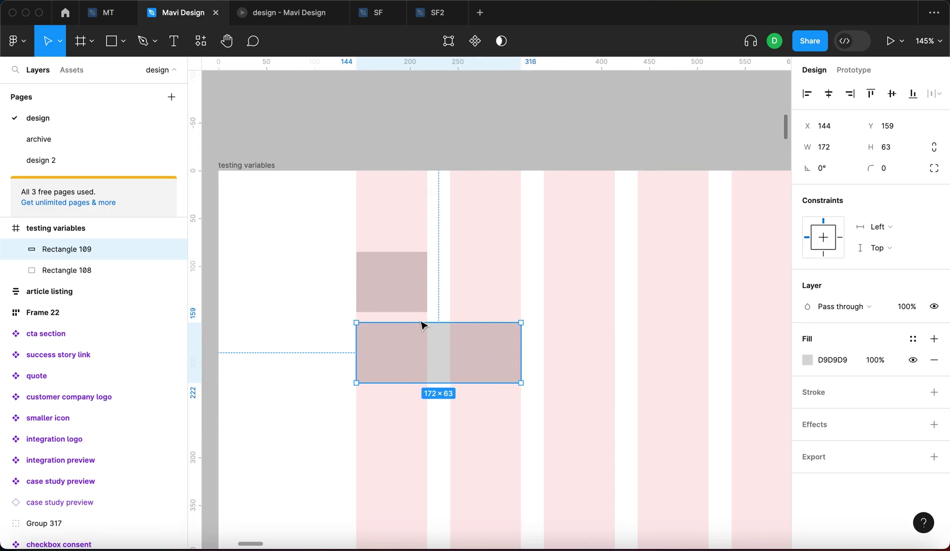
scroll(467, 395, up, 5)
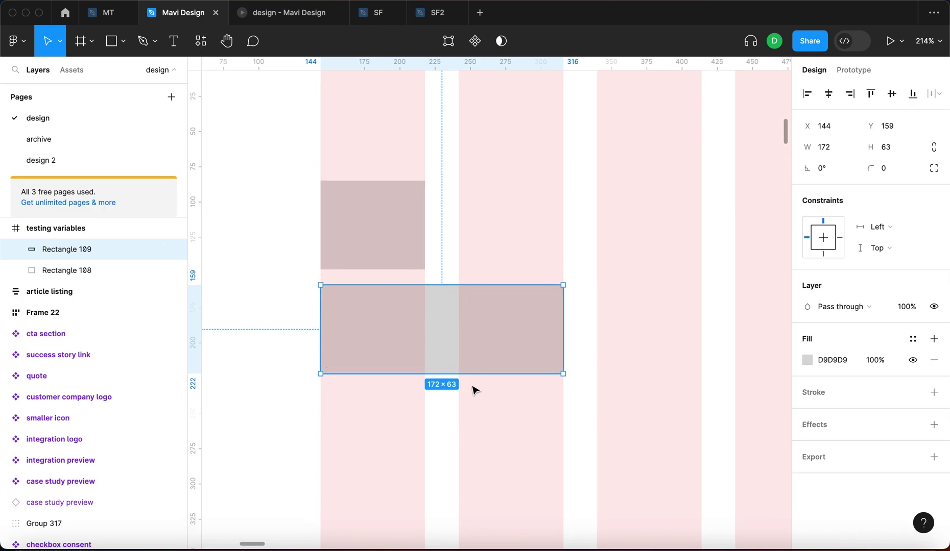
Add further copies stacked below, widening them one by one to span three, four and five columns
scroll(408, 351, down, 5)
scroll(422, 350, down, 2)
drag(434, 341, 565, 408)
scroll(510, 276, down, 5)
drag(475, 206, 483, 247)
drag(566, 244, 564, 280)
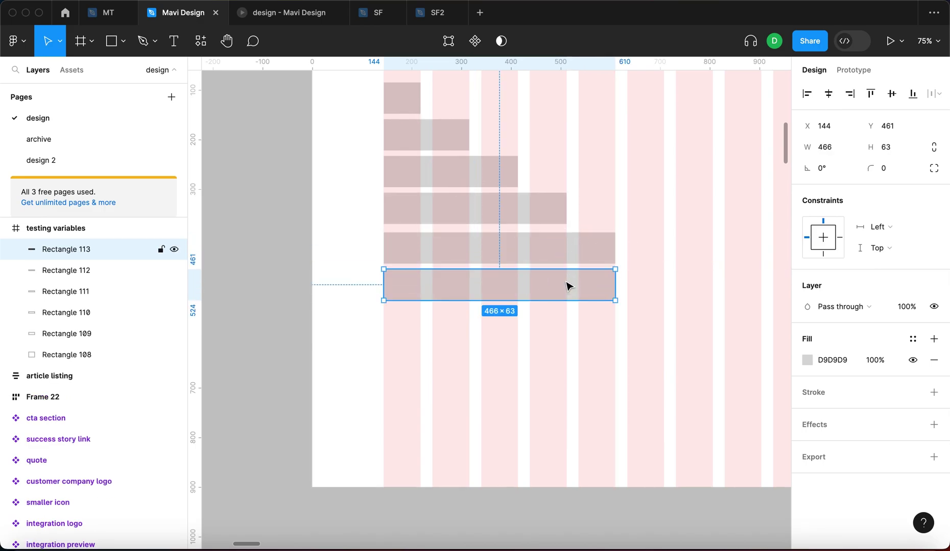
Continue stacking copies one column wider each until the last spans 12 columns at 1152 wide, with all rectangles 42 high
scroll(566, 282, right, 5)
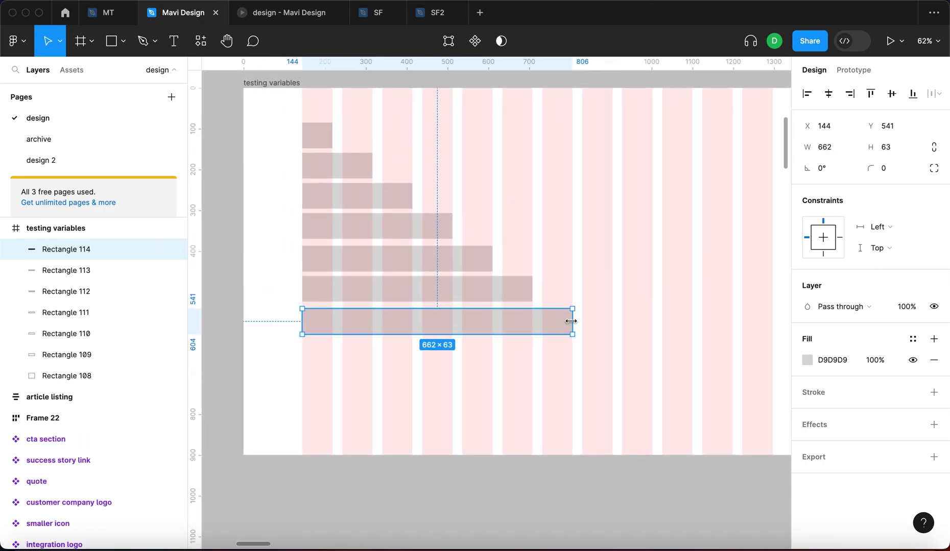
drag(561, 325, 570, 358)
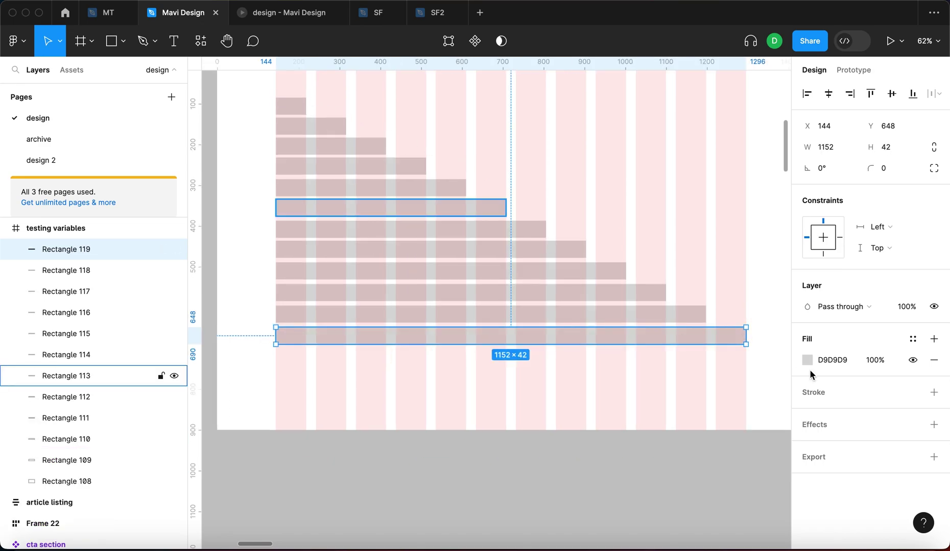
click(687, 383)
scroll(687, 383, down, 3)
drag(706, 384, 364, 183)
click(342, 184)
Examine how the homepage sections, feature page sections and blog article cards span the grid columns
scroll(394, 310, down, 5)
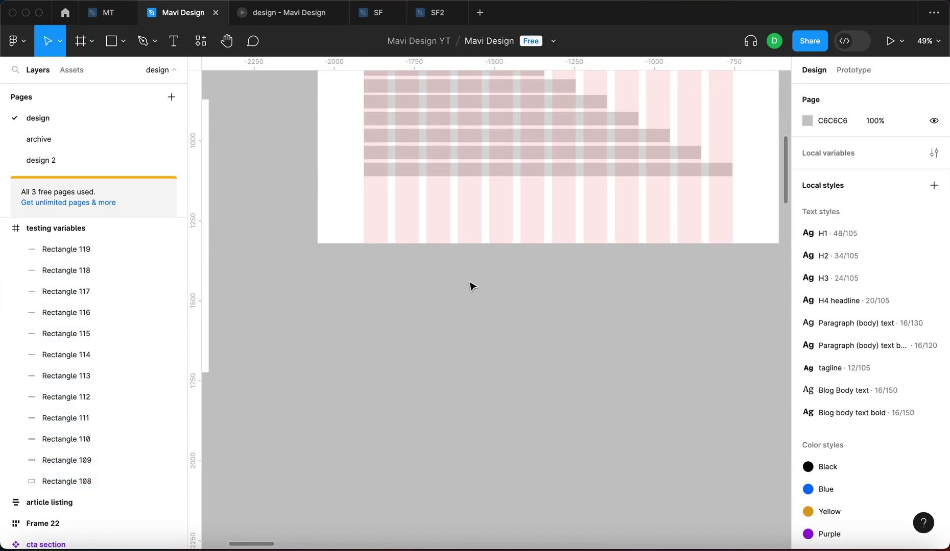
scroll(469, 278, down, 5)
scroll(468, 279, right, 5)
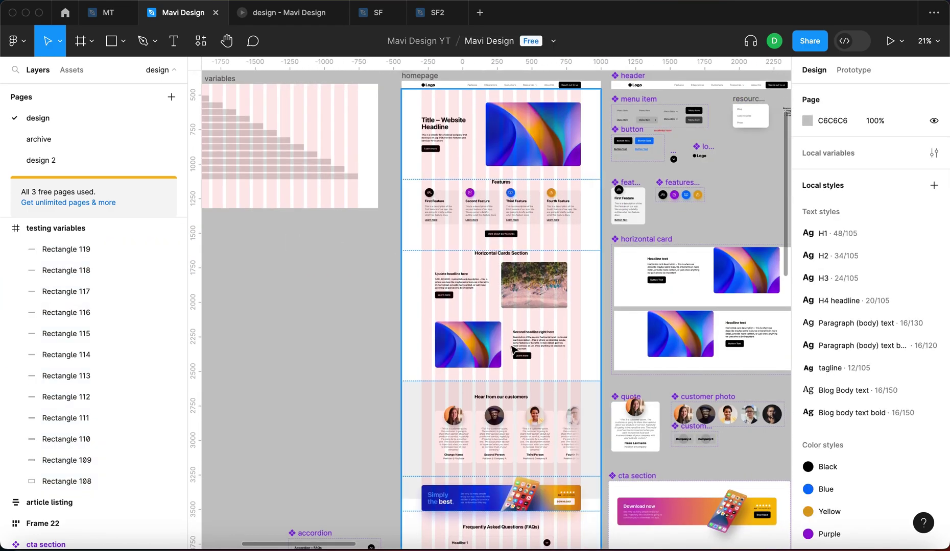
scroll(467, 278, right, 10)
scroll(438, 417, down, 2)
scroll(439, 416, right, 5)
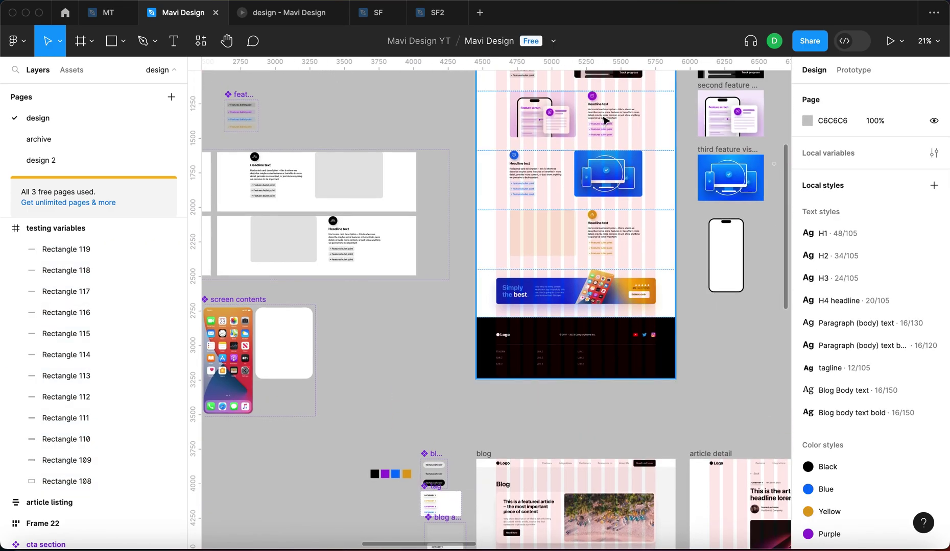
scroll(605, 121, up, 5)
scroll(604, 120, down, 3)
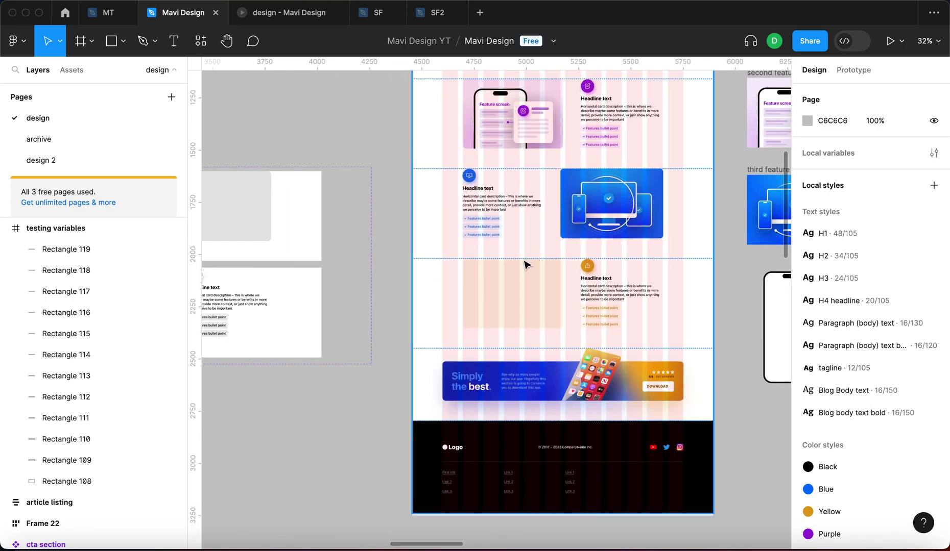
scroll(526, 263, down, 5)
scroll(524, 263, down, 3)
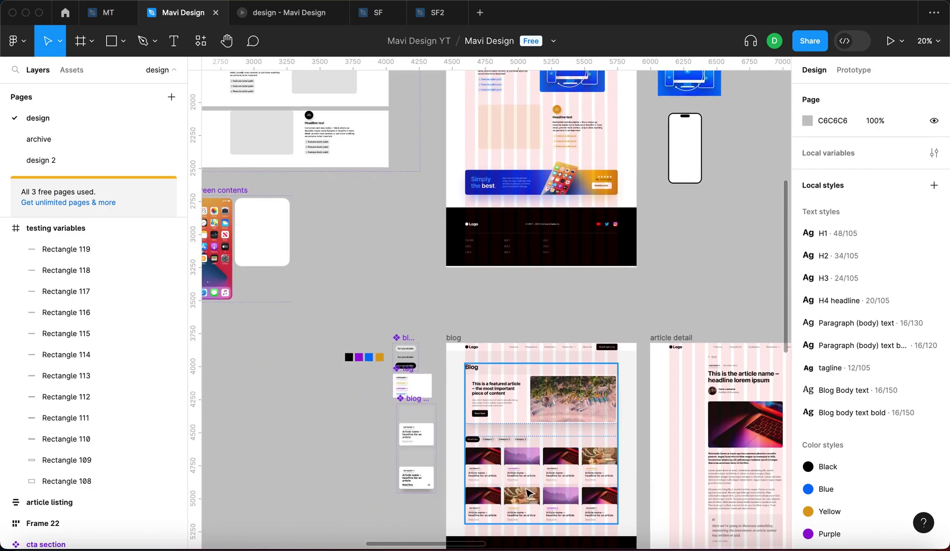
scroll(523, 263, down, 2)
scroll(483, 380, up, 10)
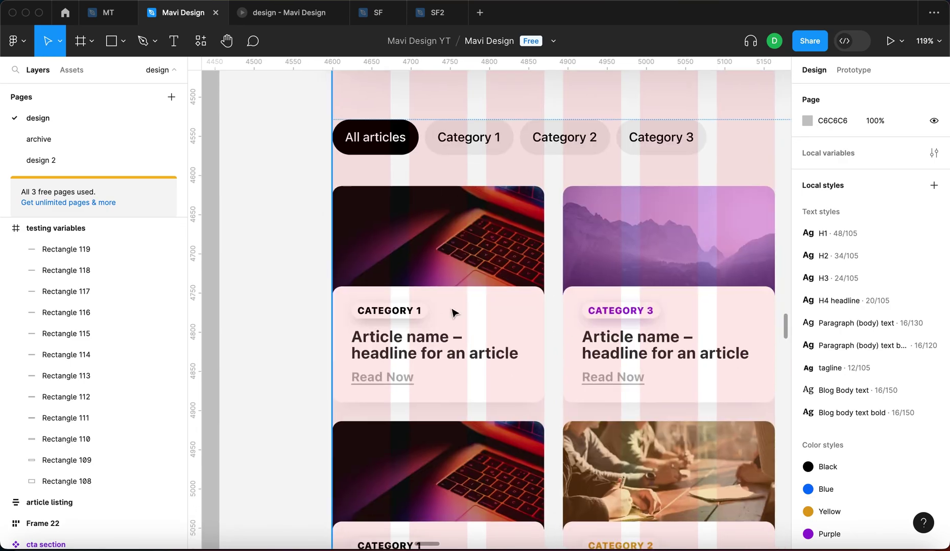
key(n)
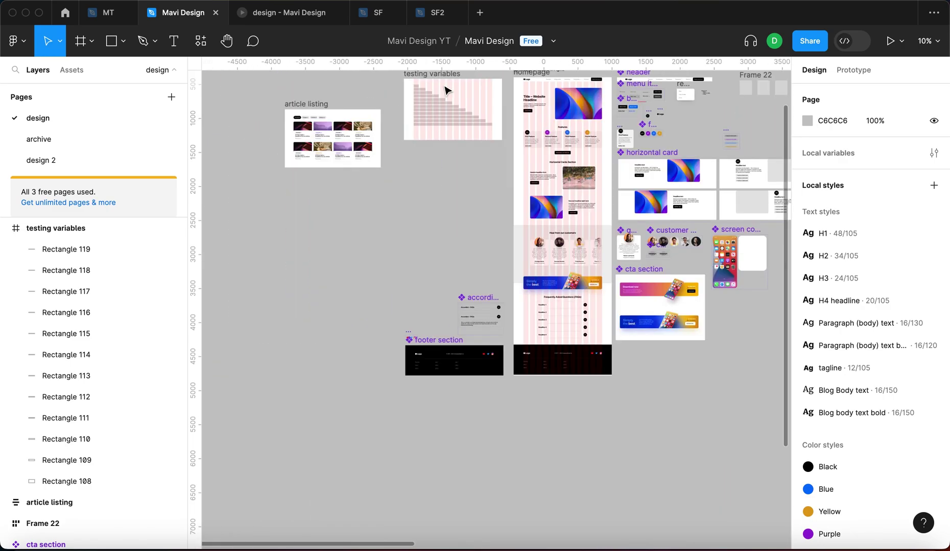
Inspect the widths of the shortest rectangles in the testing variables frame, including the two-column and three-column ones
click(331, 153)
click(469, 184)
click(327, 154)
click(357, 174)
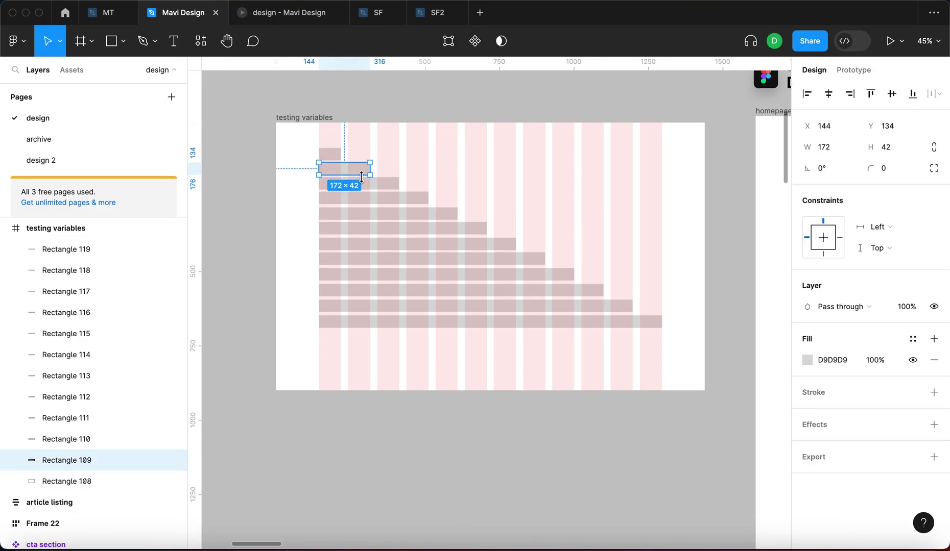
click(378, 185)
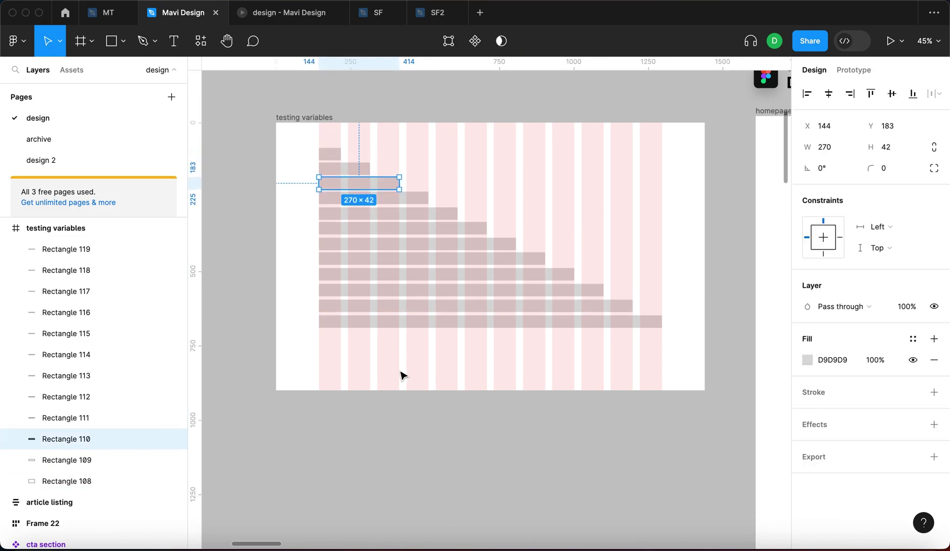
Check which variables are available for the width of the six-column rectangle
click(471, 229)
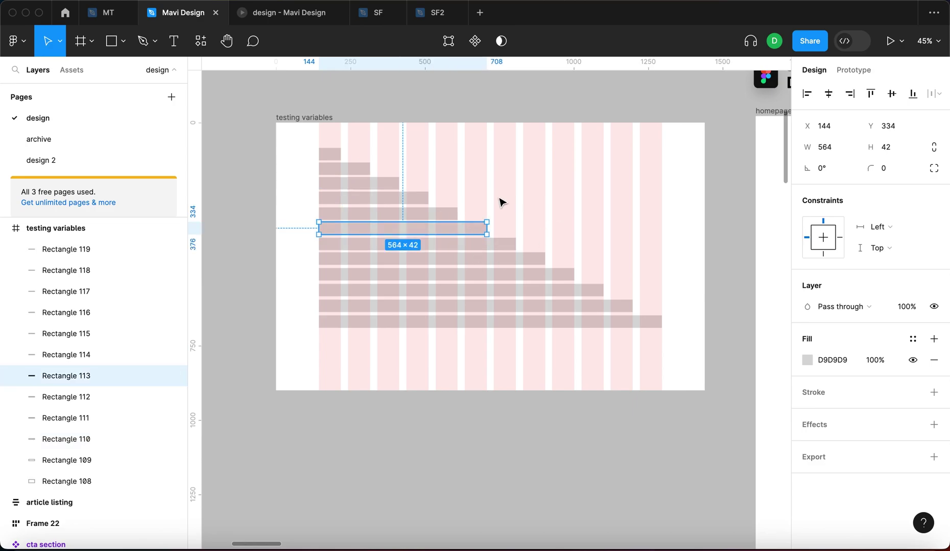
click(856, 149)
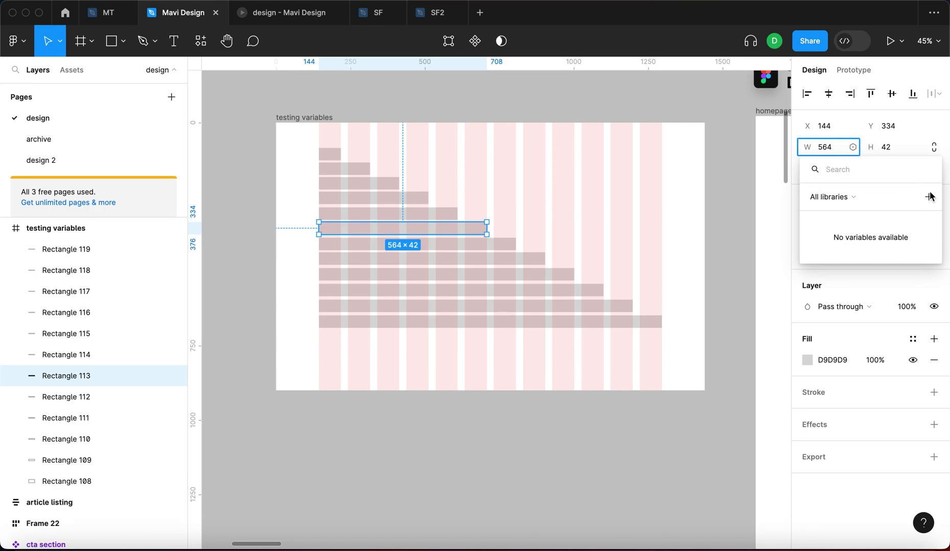
click(620, 199)
click(623, 198)
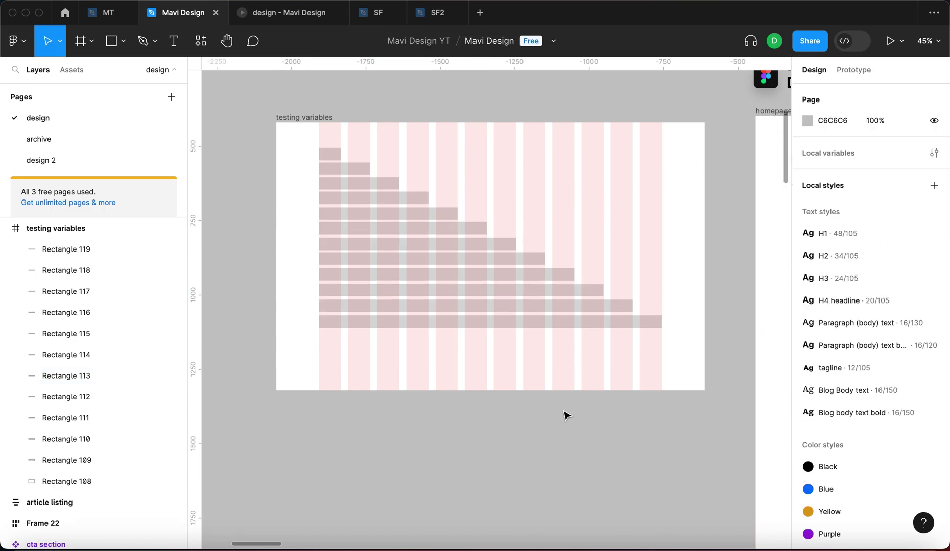
Open the local variables and place their window beneath the testing variables frame
scroll(564, 414, down, 2)
ctrl+scroll(566, 412, down, 3)
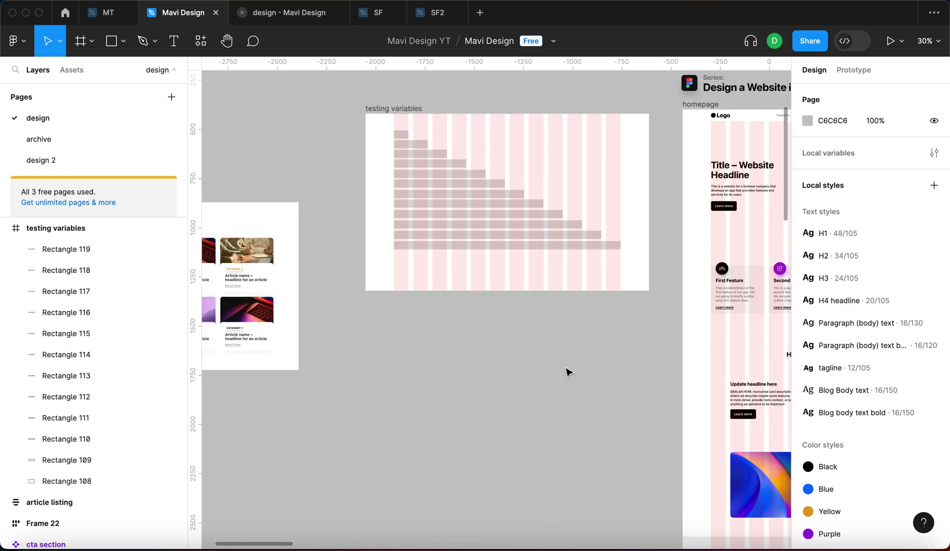
click(934, 153)
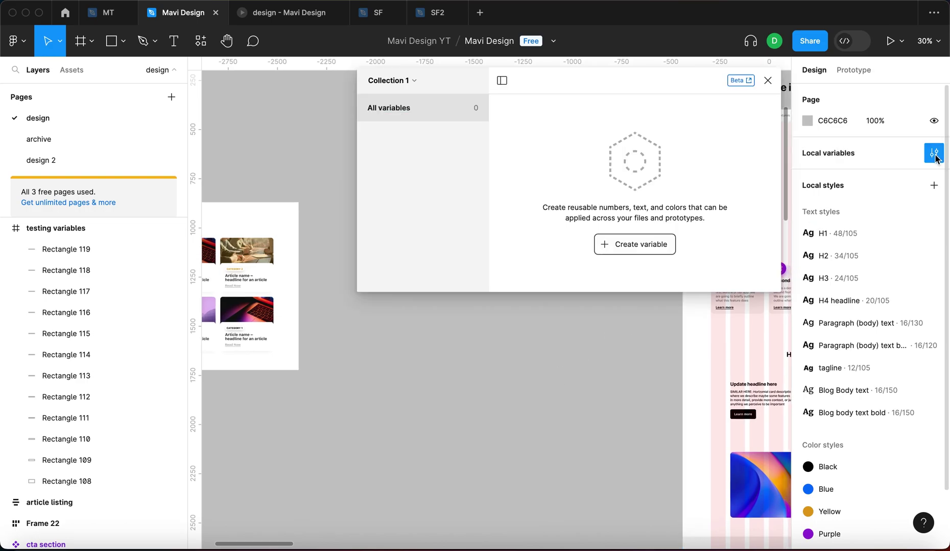
drag(645, 81, 311, 317)
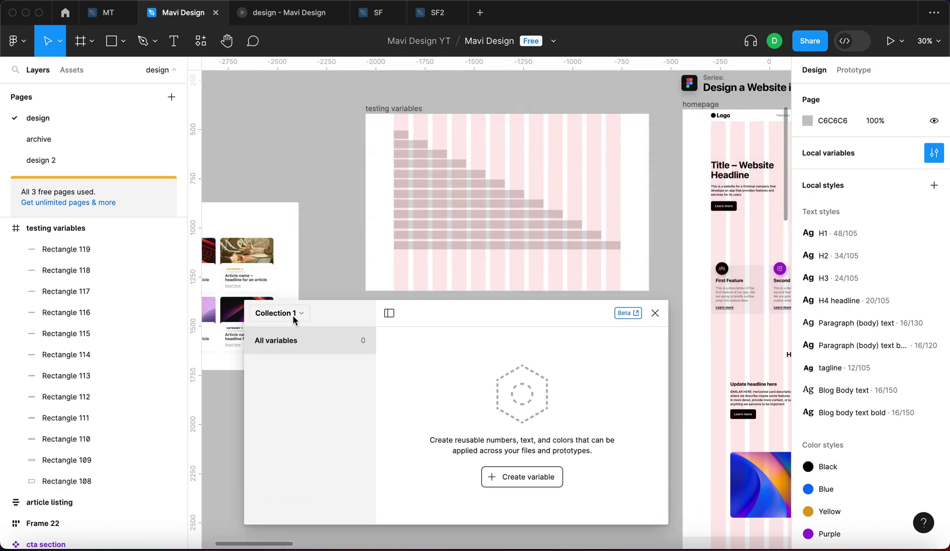
Rename the variable collection "Design a Website in Figma"
click(294, 319)
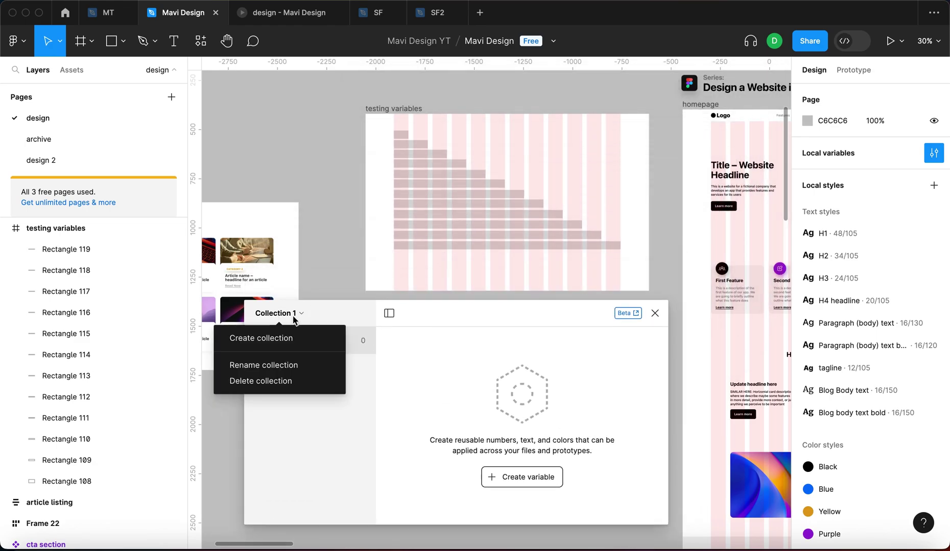
click(289, 364)
text(De)
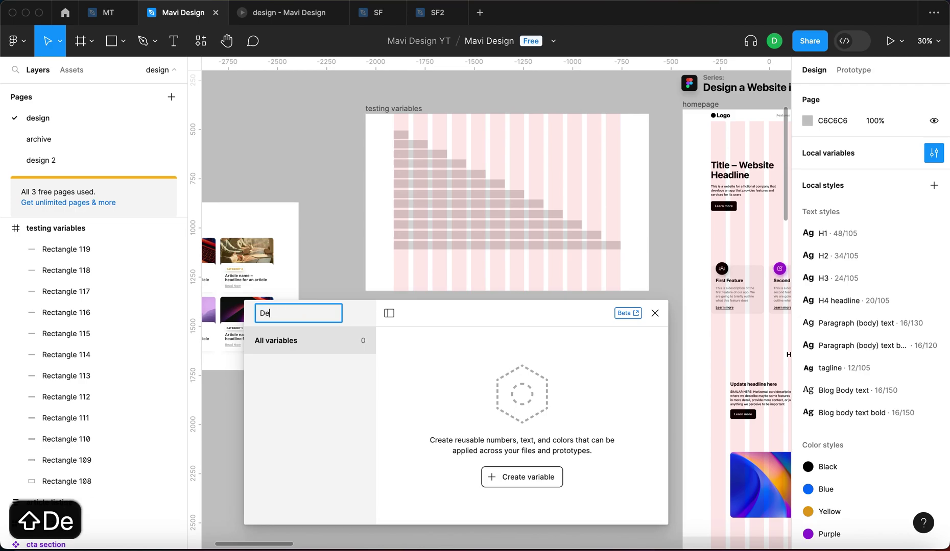
text(sign a Website in Figma)
key(Return)
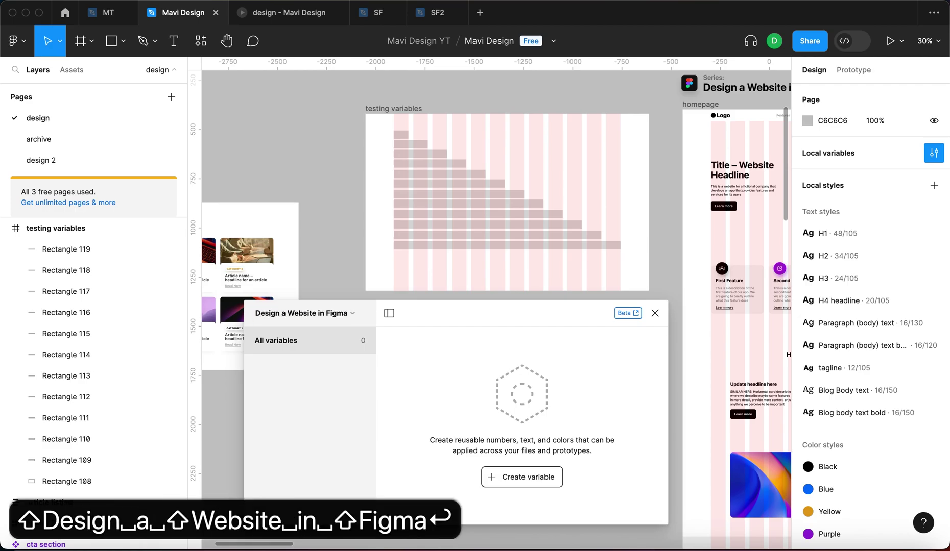
mouse_move(476, 315)
mouse_down()
mouse_move(505, 314)
mouse_move(478, 315)
mouse_up()
Create a number variable named "width/1" and show the width group
click(545, 484)
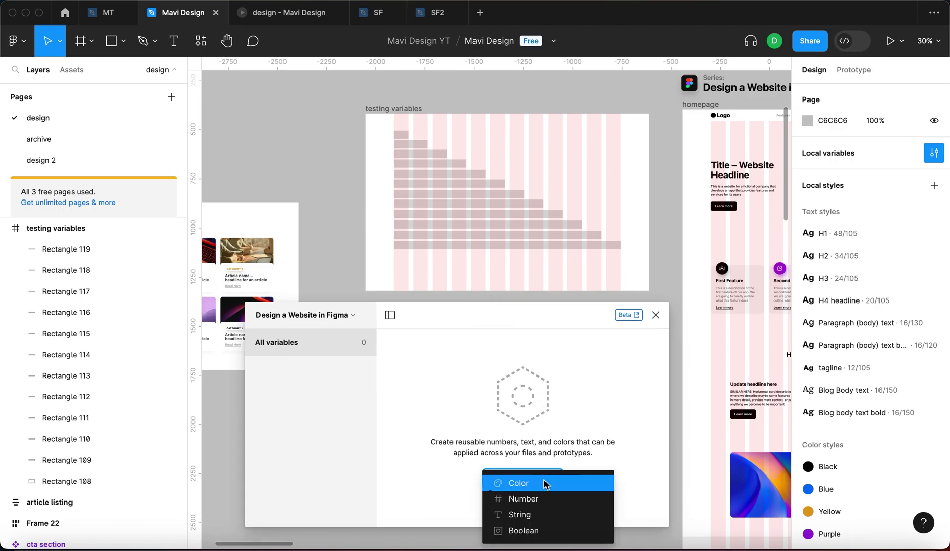
click(570, 499)
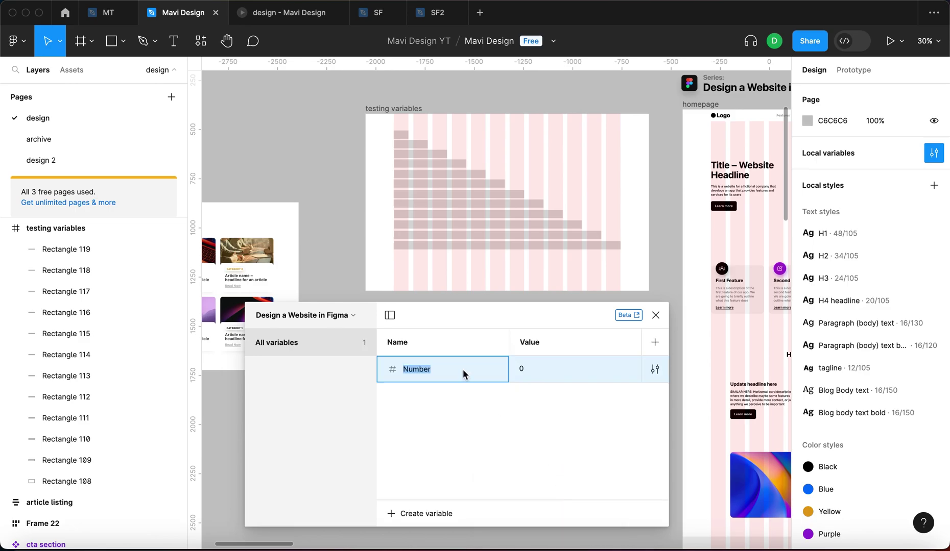
text(width/1)
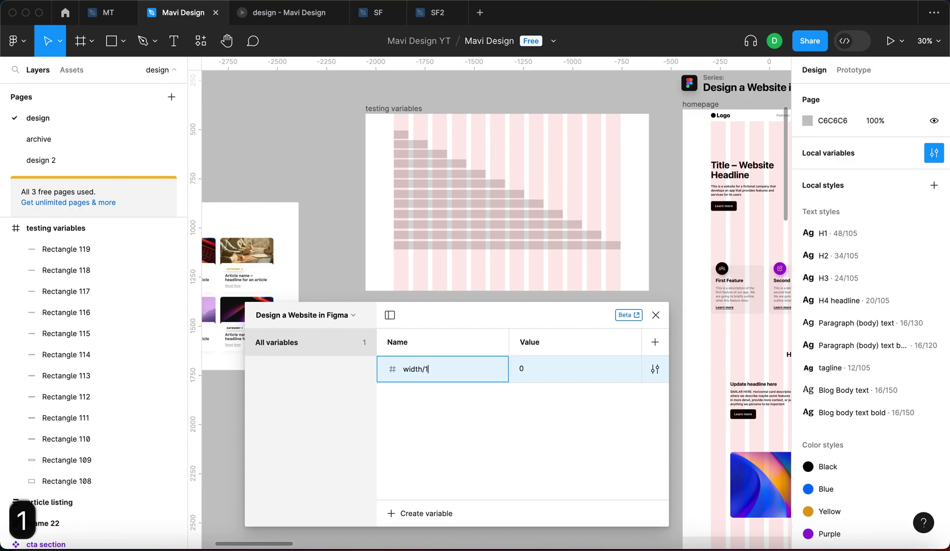
key(Return)
click(272, 371)
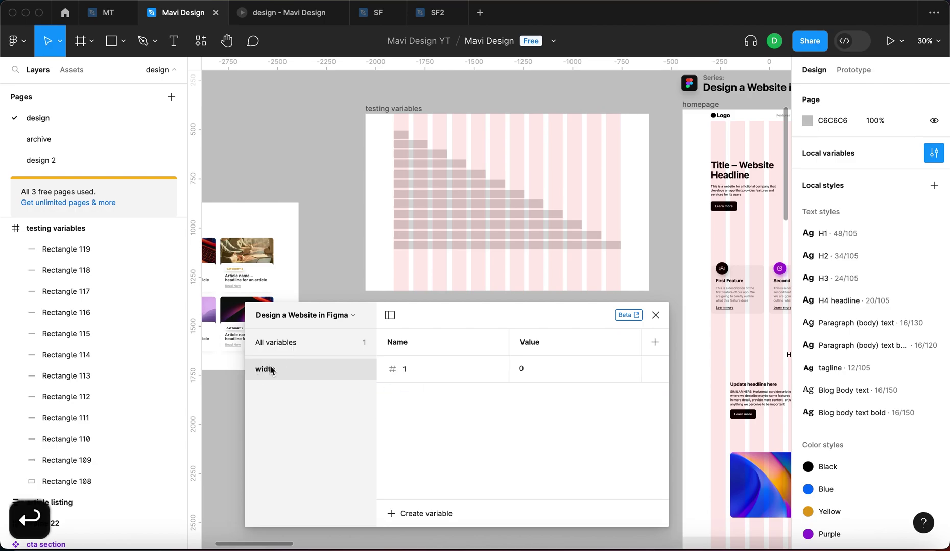
Set the value of width variable 1 to 74, matching the one-column rectangle
click(434, 374)
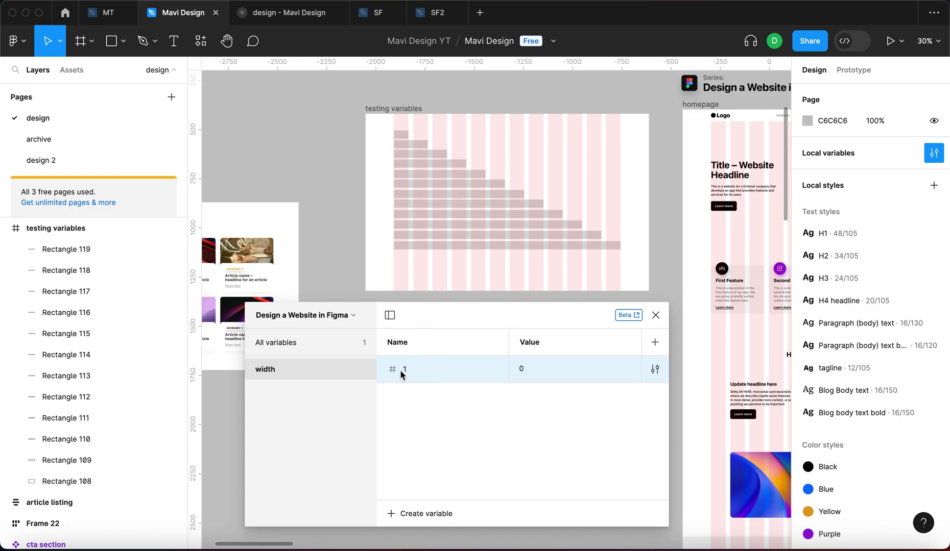
click(401, 134)
click(558, 375)
text(74)
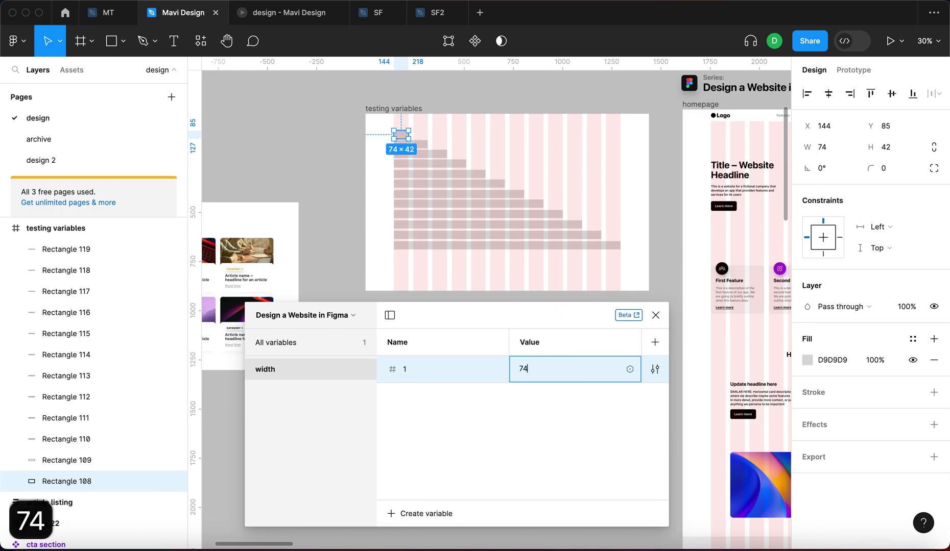
key(Return)
Create number variable 2 in the width group with the value 172, matching the two-column rectangle
click(434, 146)
click(424, 143)
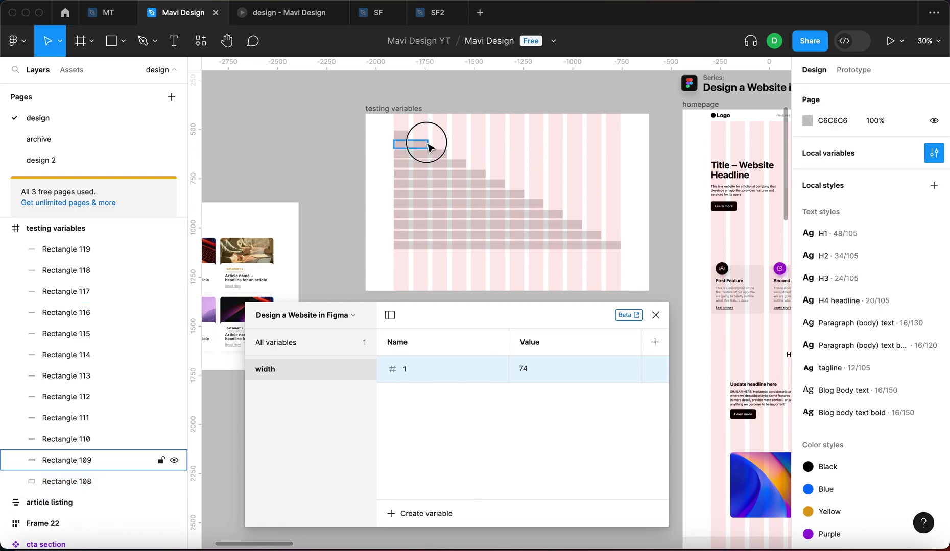
click(428, 514)
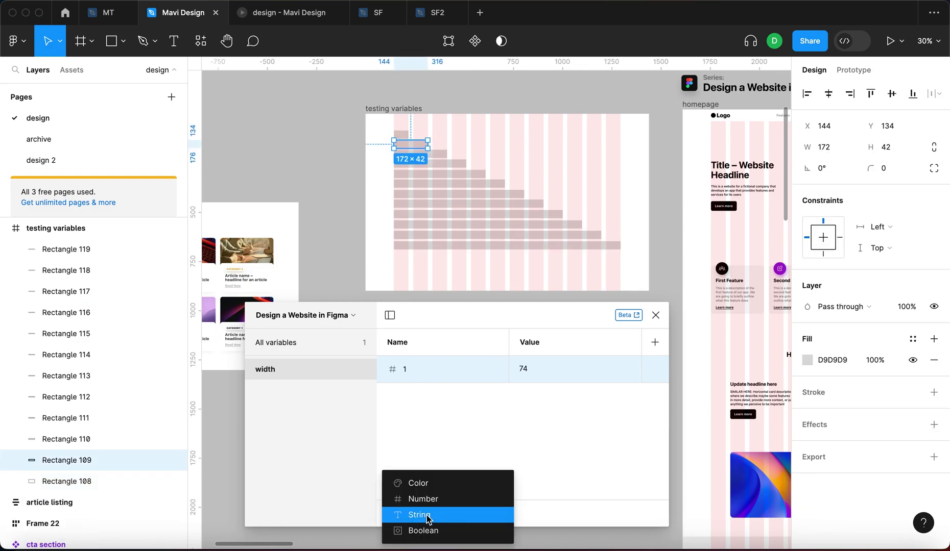
click(449, 500)
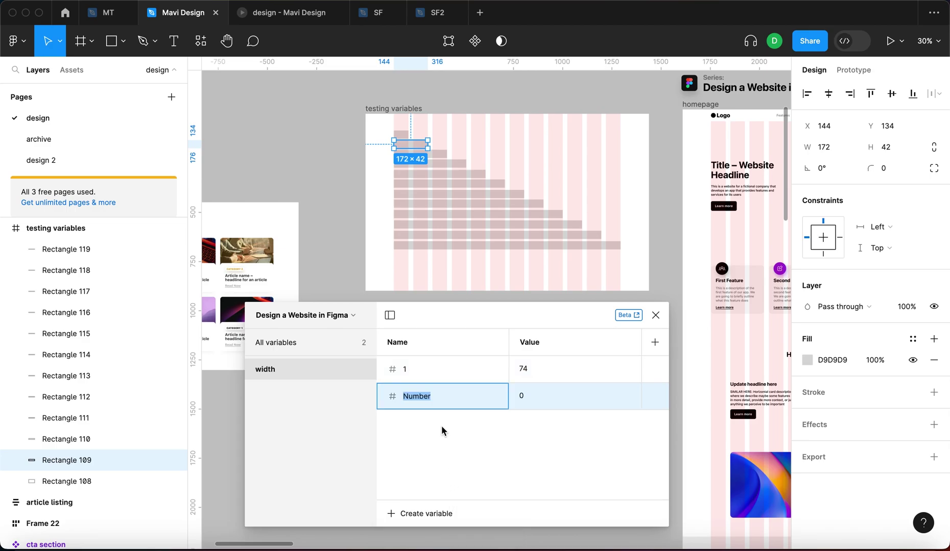
text(2)
click(551, 397)
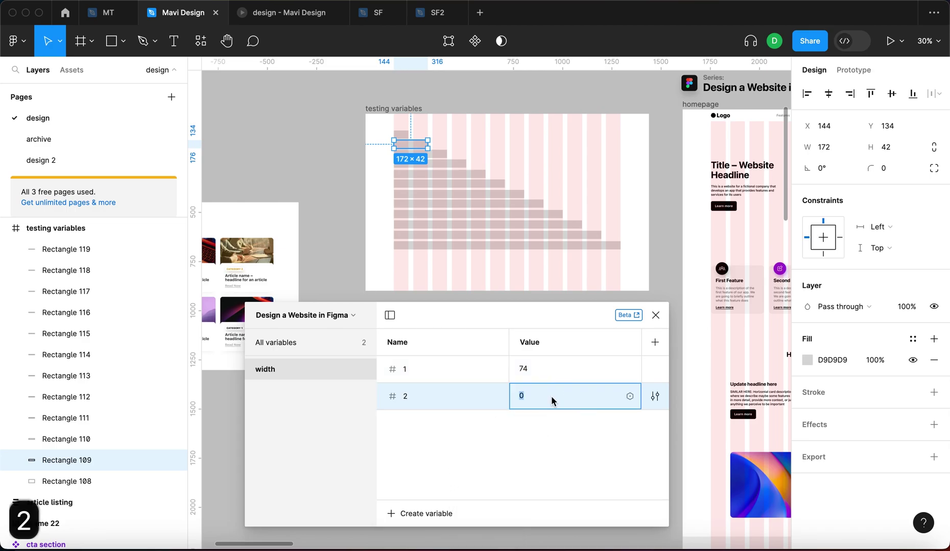
text(172)
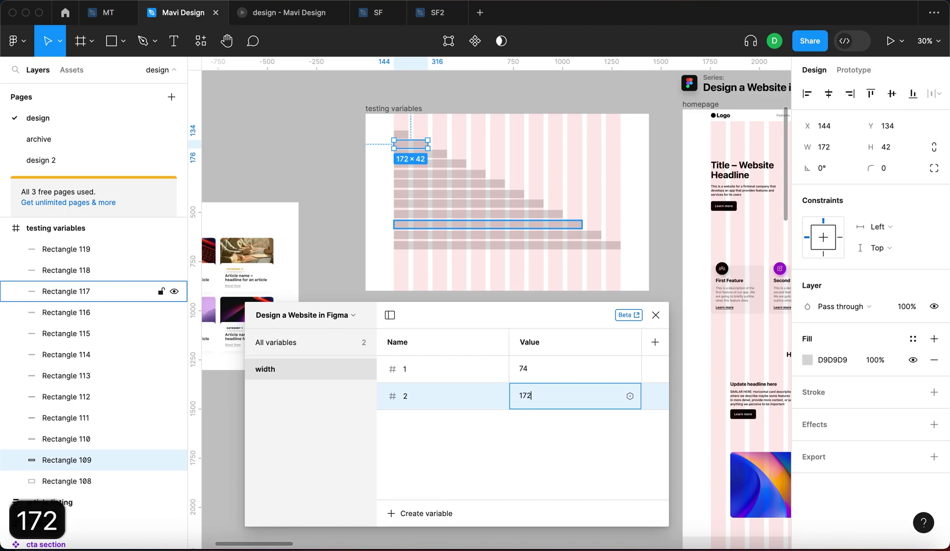
key(Return)
Create number variable 3 in the width group with the value 270, matching the three-column rectangle
click(445, 155)
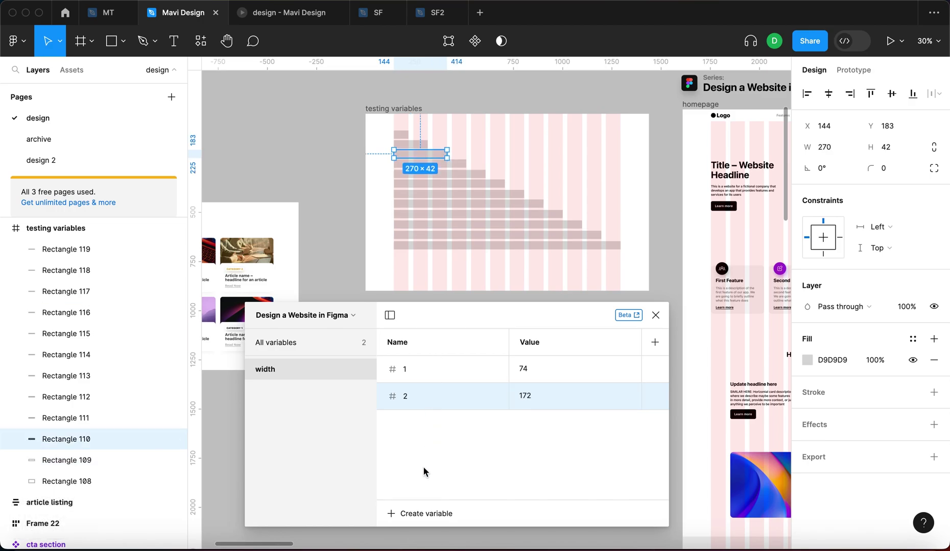
click(421, 515)
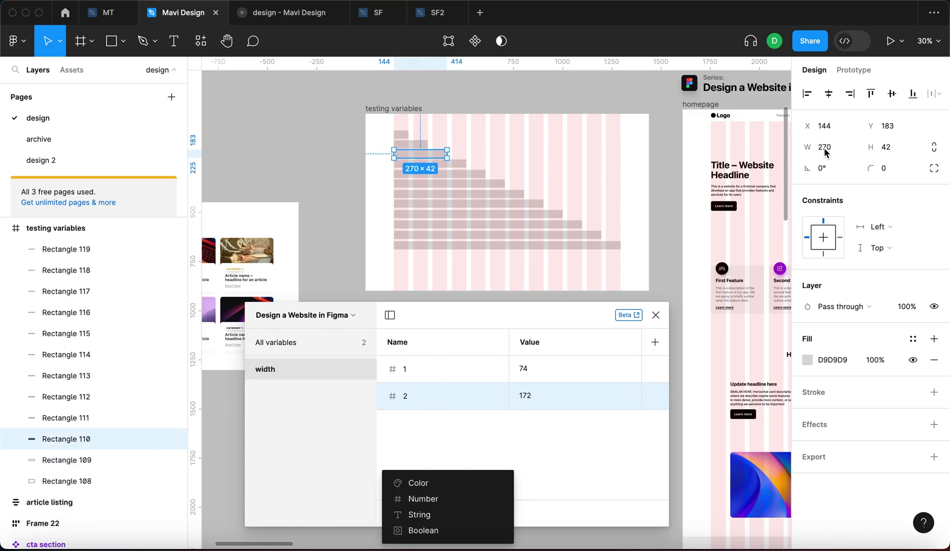
click(418, 499)
text(270)
key(Return)
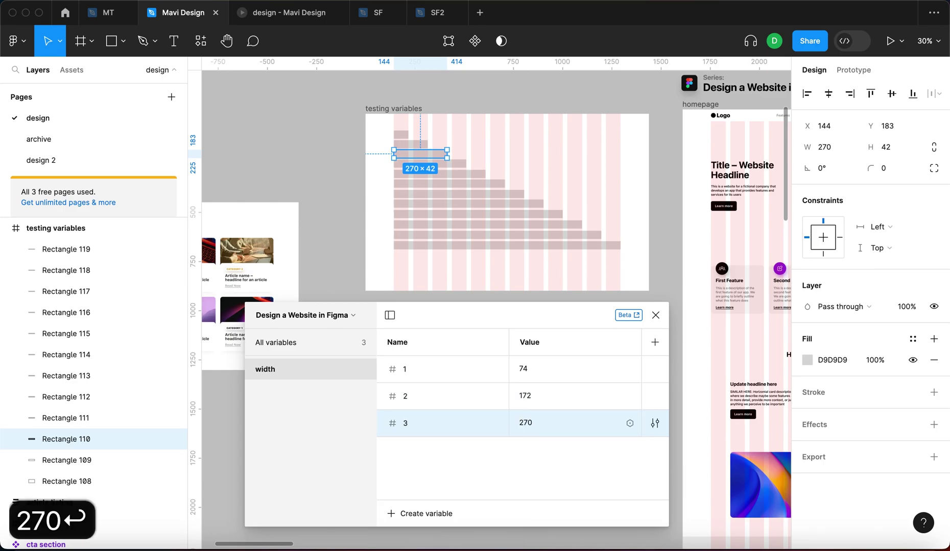
click(439, 375)
click(435, 394)
double_click(427, 424)
key(Return)
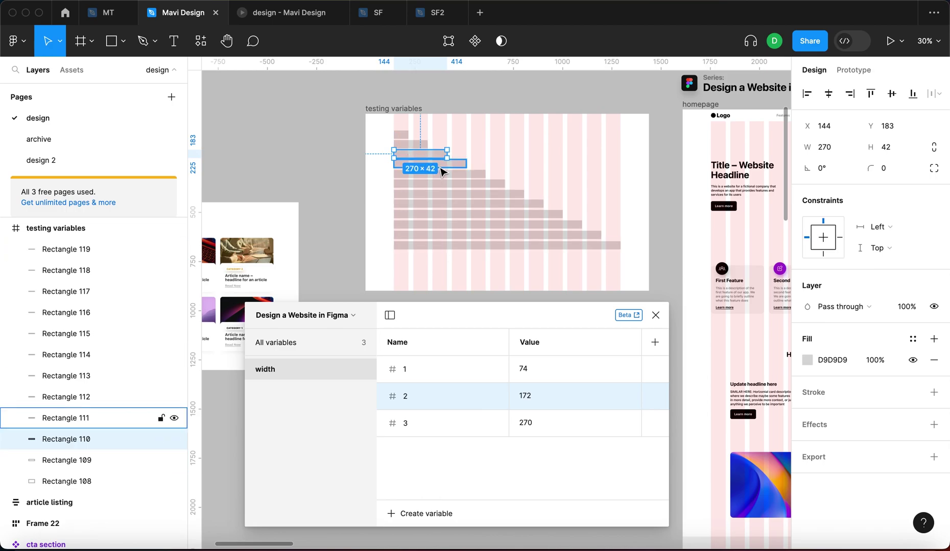
click(424, 370)
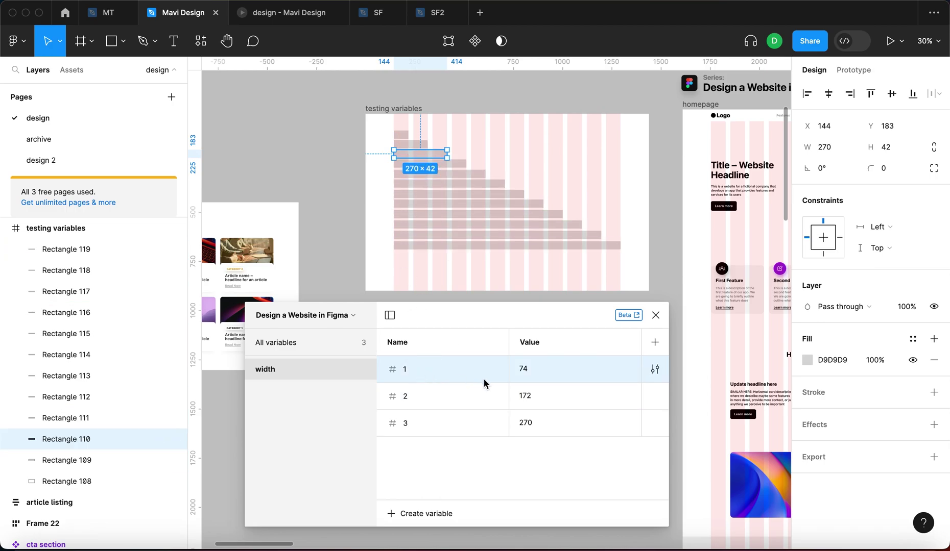
click(488, 396)
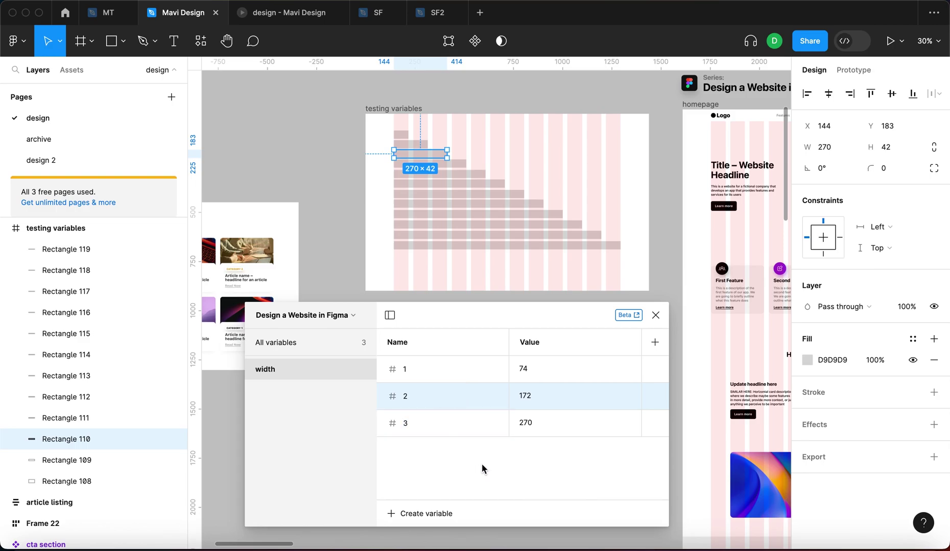
Create number variable 4 in the width group with the value 368, matching the four-column rectangle
key(Tab)
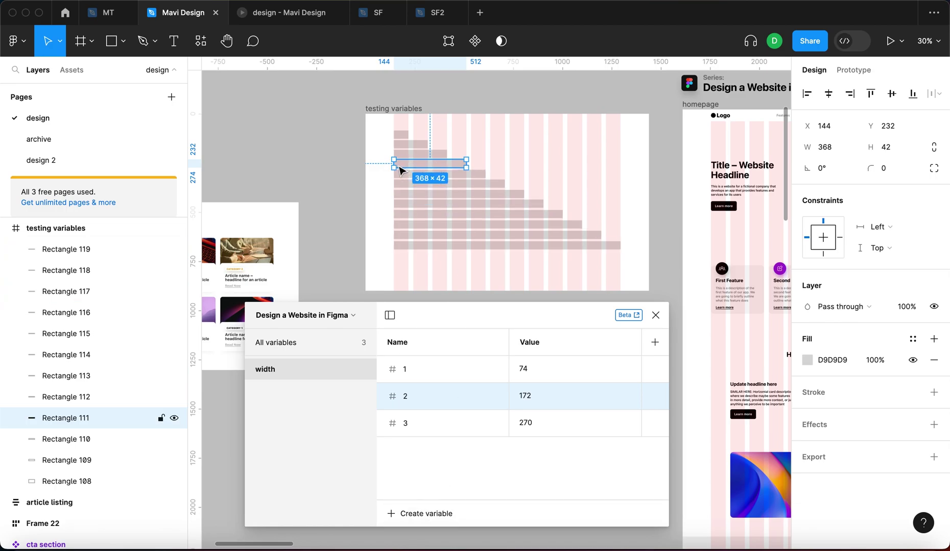
click(426, 513)
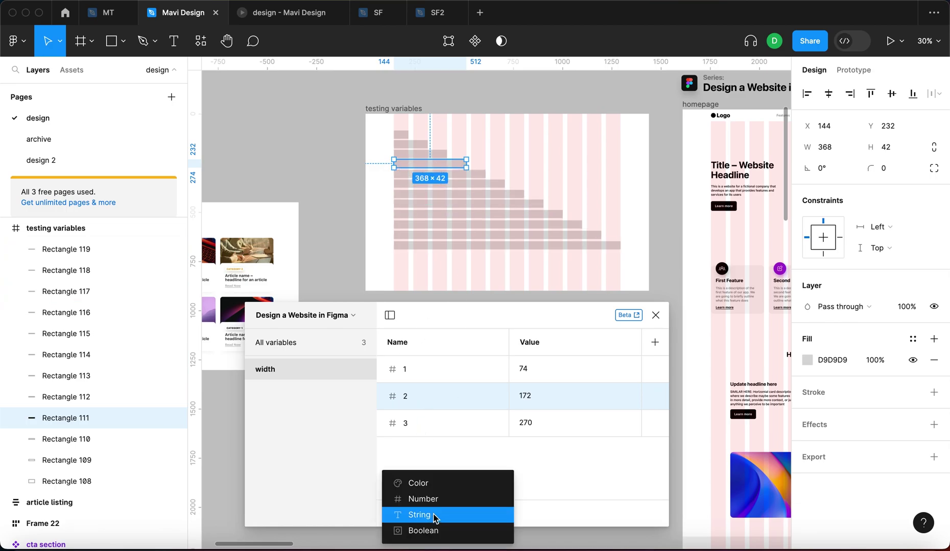
click(449, 503)
text(4)
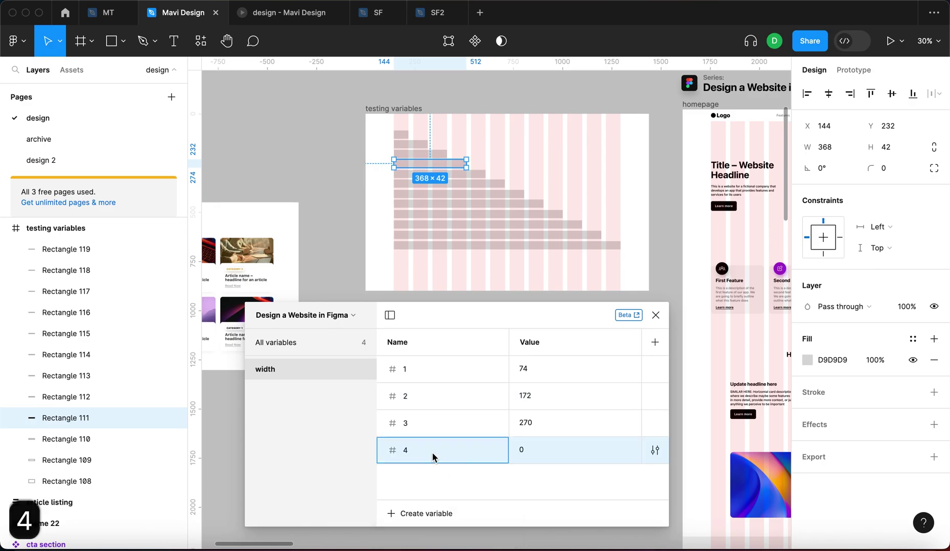
click(527, 451)
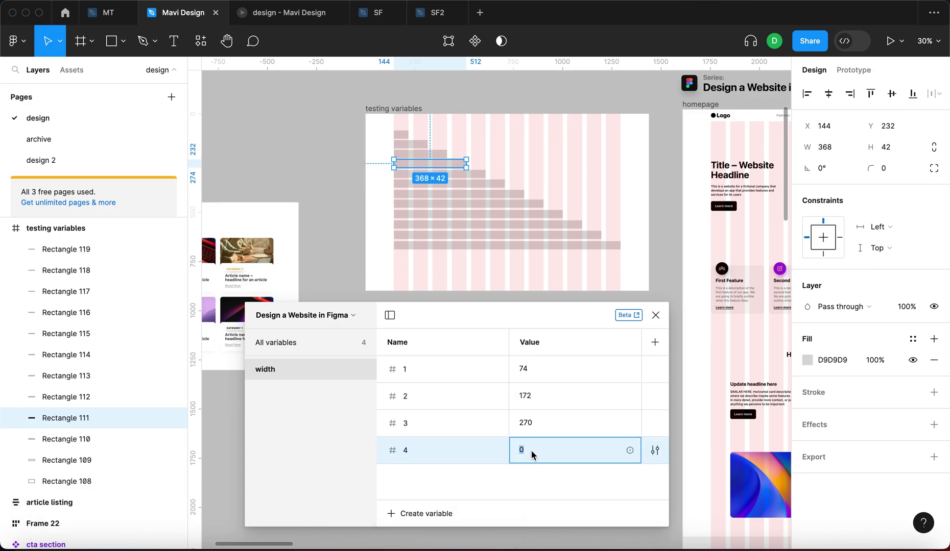
text(368)
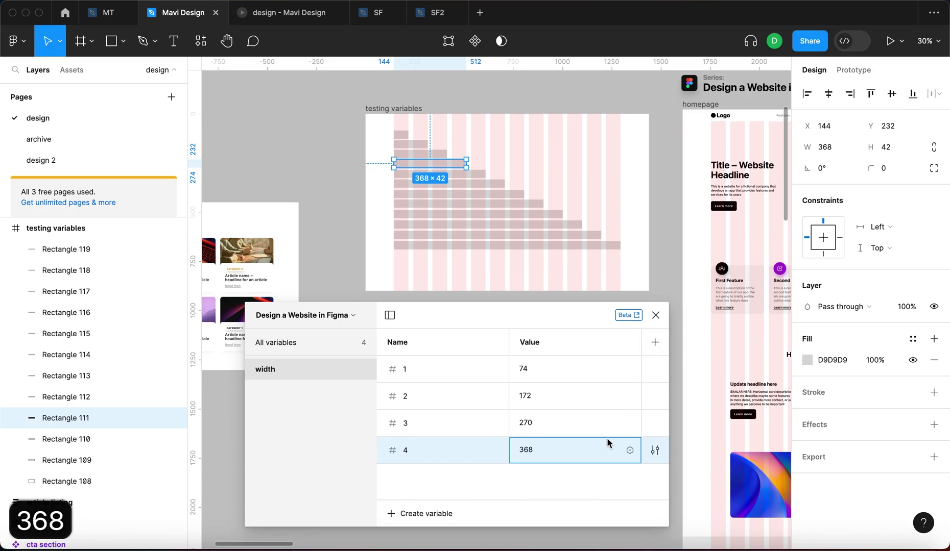
key(Return)
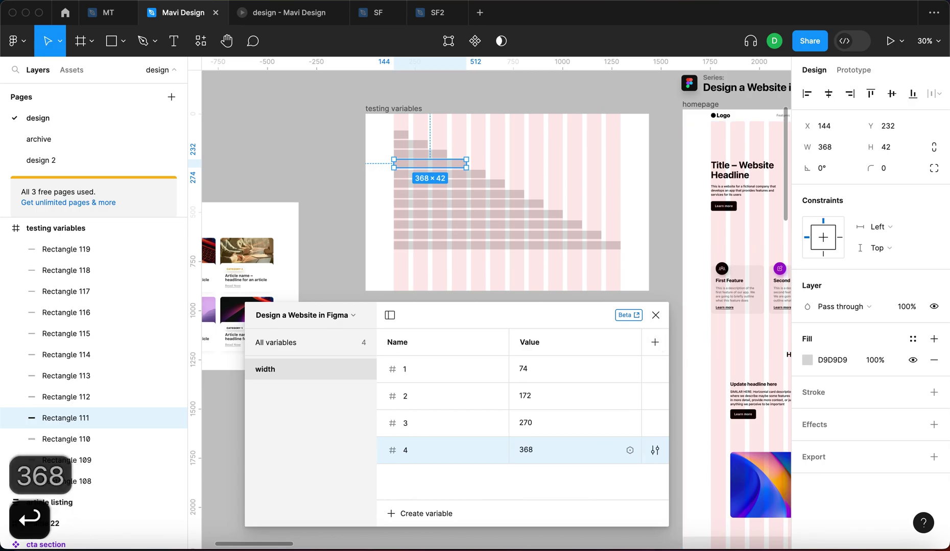
Create number variables 5 to 12 in the width group with values 466, 564, 662, 760, 858, 956, 1054 and 1152
text(466)
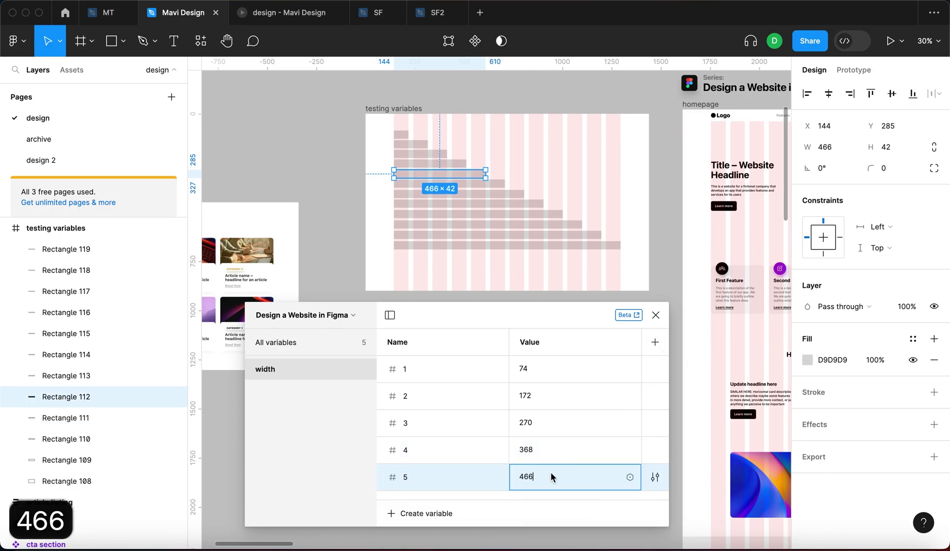
click(674, 363)
text(564662760858)
key(Return)
text(956)
key(Return)
text(1054)
key(Return)
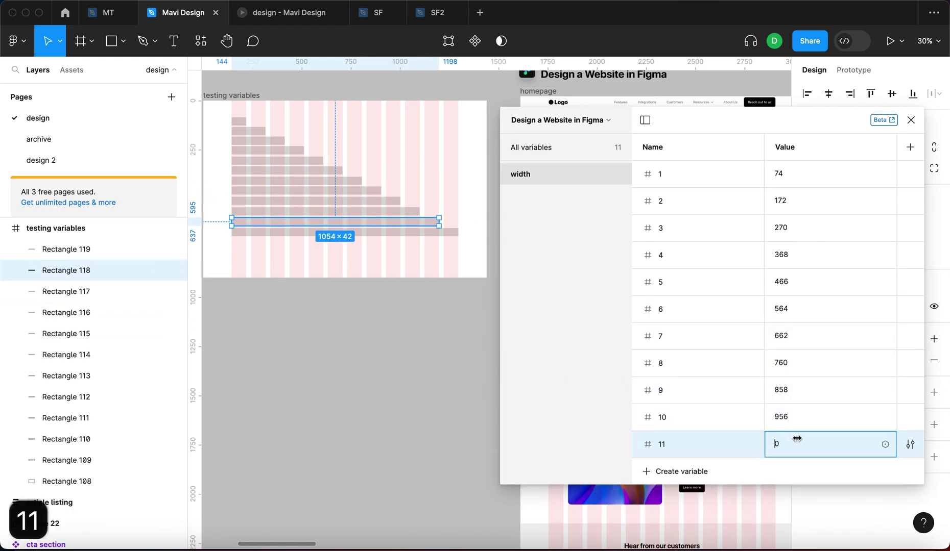
text(1152)
key(Return)
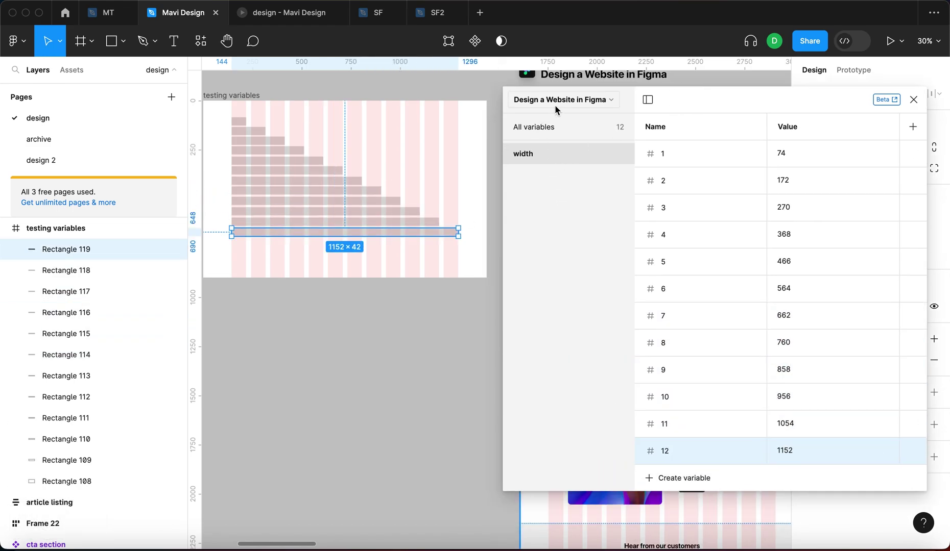
Examine the collection's options and the settings of width variable 1, including its name, value and number scoping
click(568, 101)
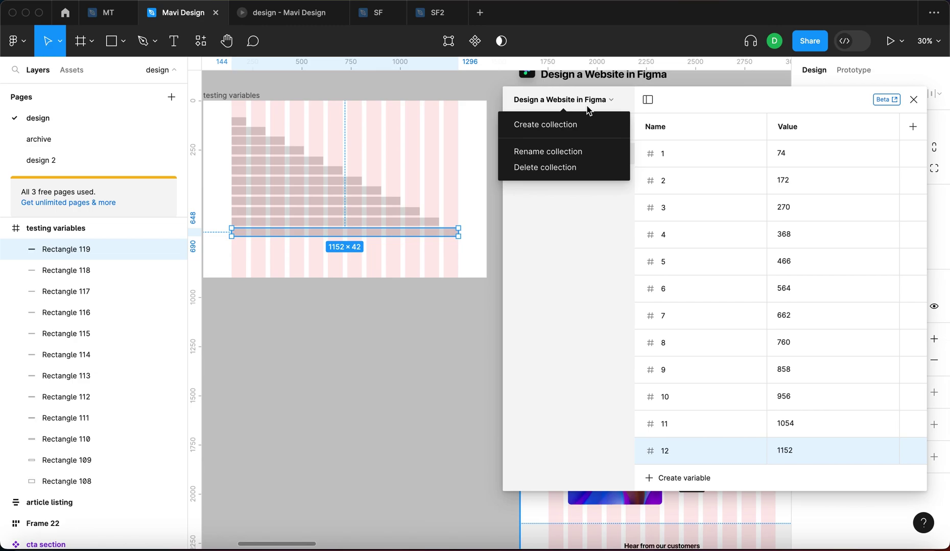
key(Escape)
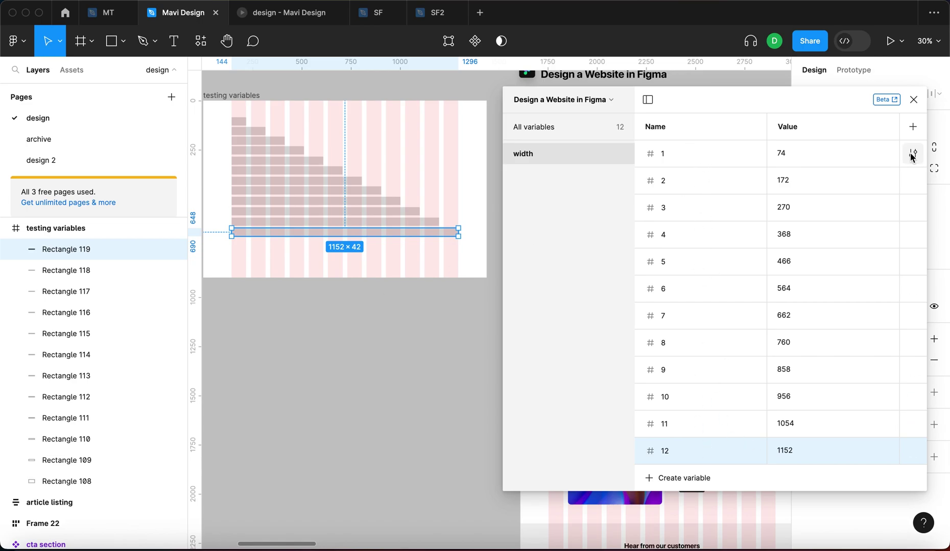
click(912, 154)
click(912, 155)
click(912, 154)
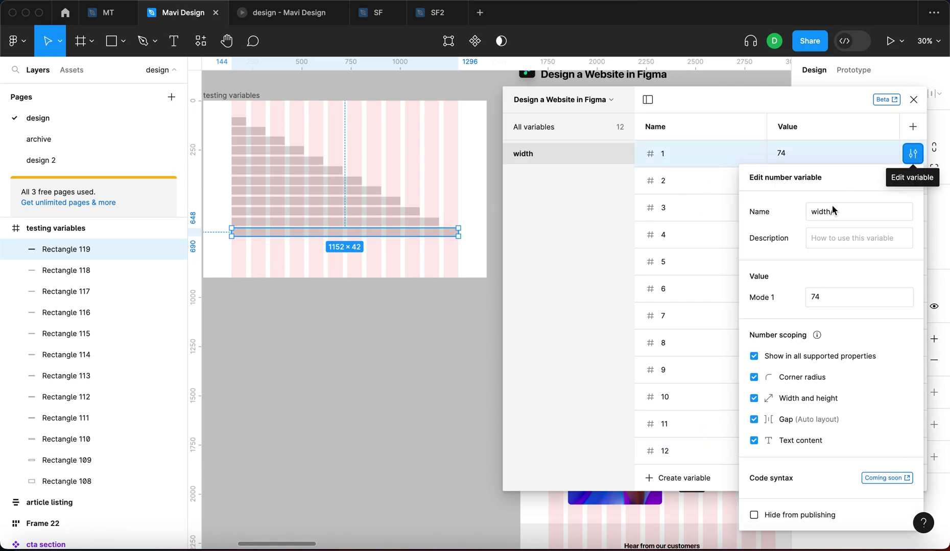
click(860, 216)
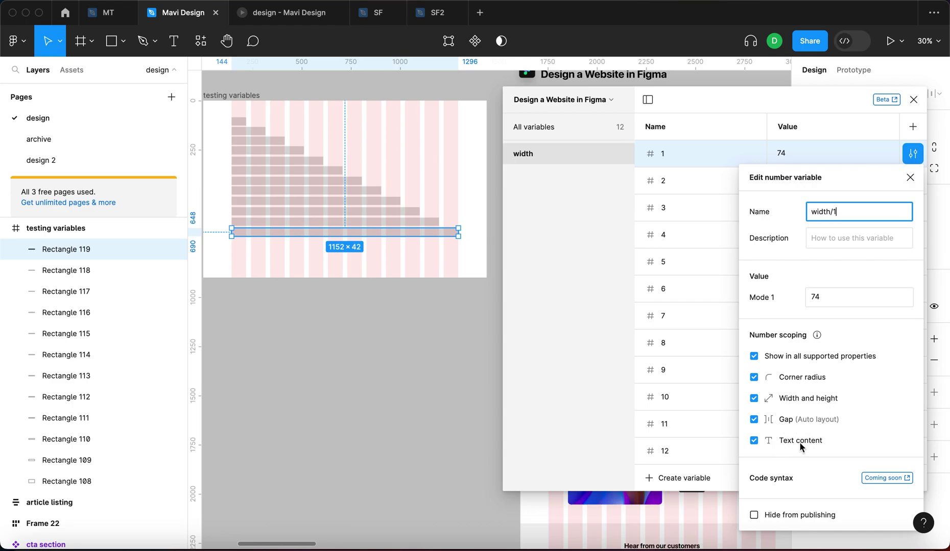
click(910, 177)
Try to select width variables 1 to 12 together for a shared edit
double_click(694, 457)
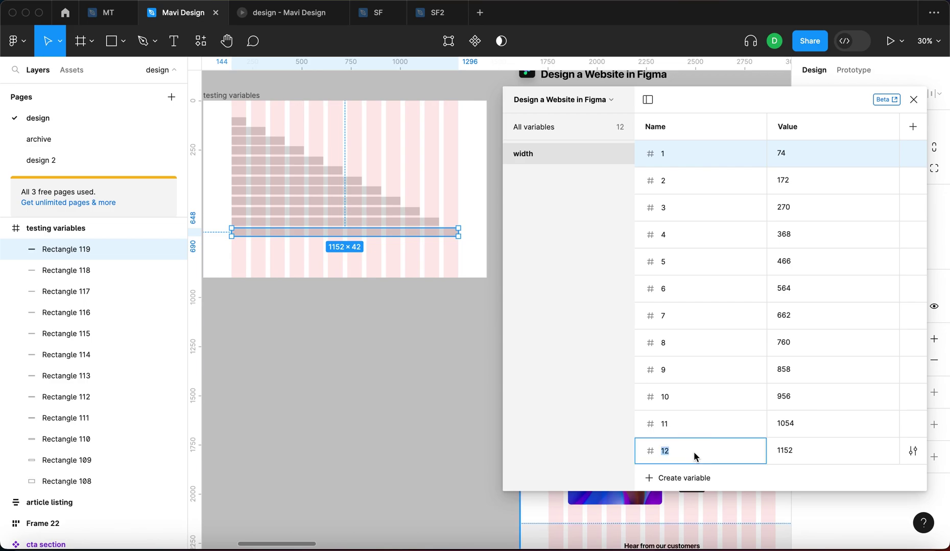
key(Return)
shift+click(645, 155)
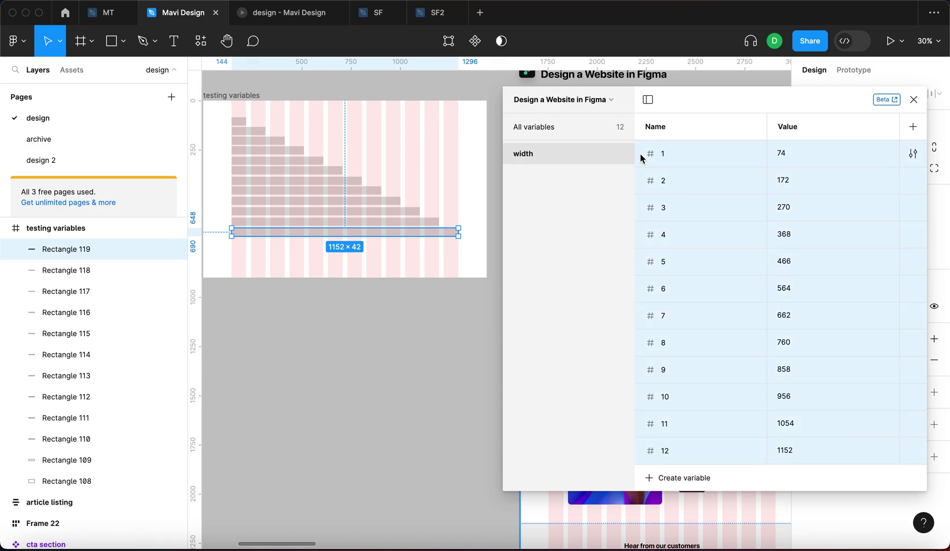
Limit the number scoping of width variables 12 and 11 to width and height only
click(913, 452)
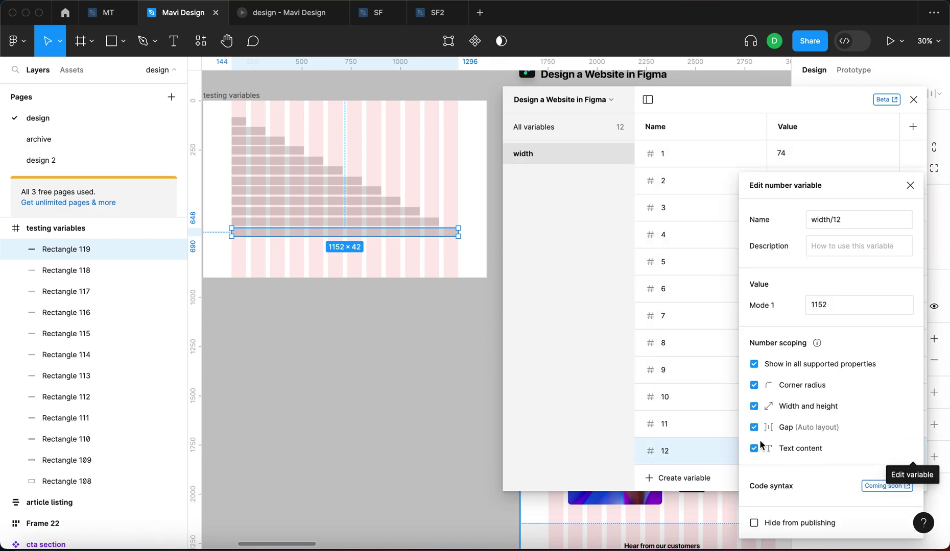
click(754, 365)
click(753, 406)
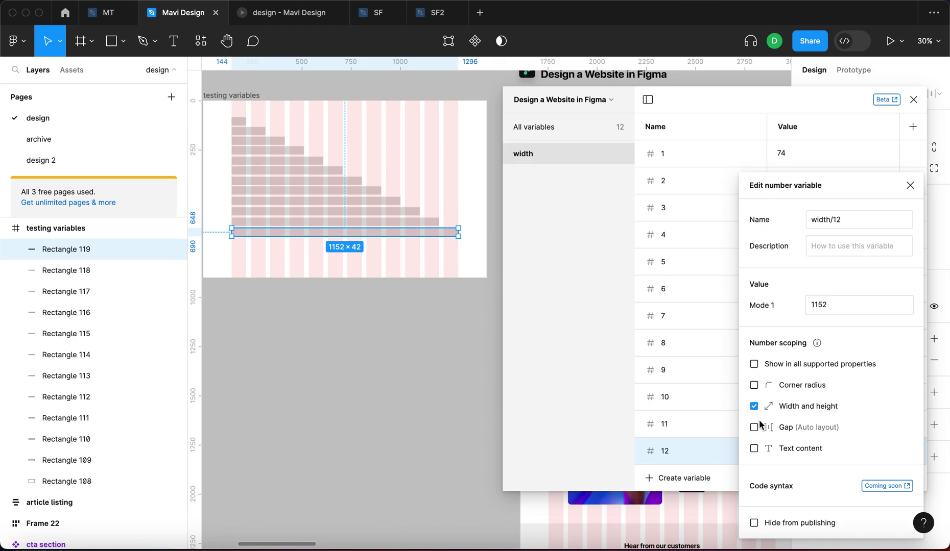
click(641, 435)
click(913, 424)
click(753, 365)
click(753, 406)
Limit the number scoping of width variables 10 and 9 to width and height only
click(638, 399)
click(913, 397)
click(754, 365)
click(753, 407)
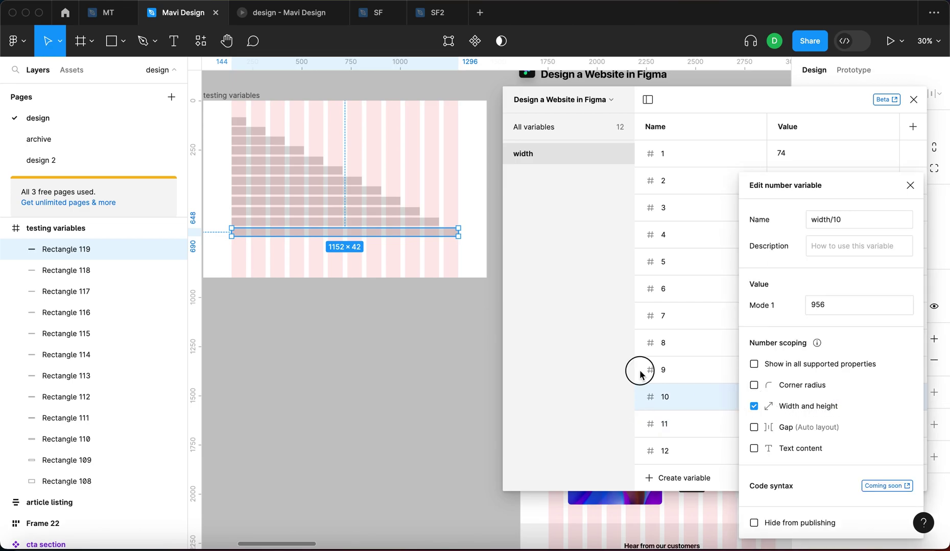
click(641, 372)
click(903, 371)
click(754, 364)
click(754, 406)
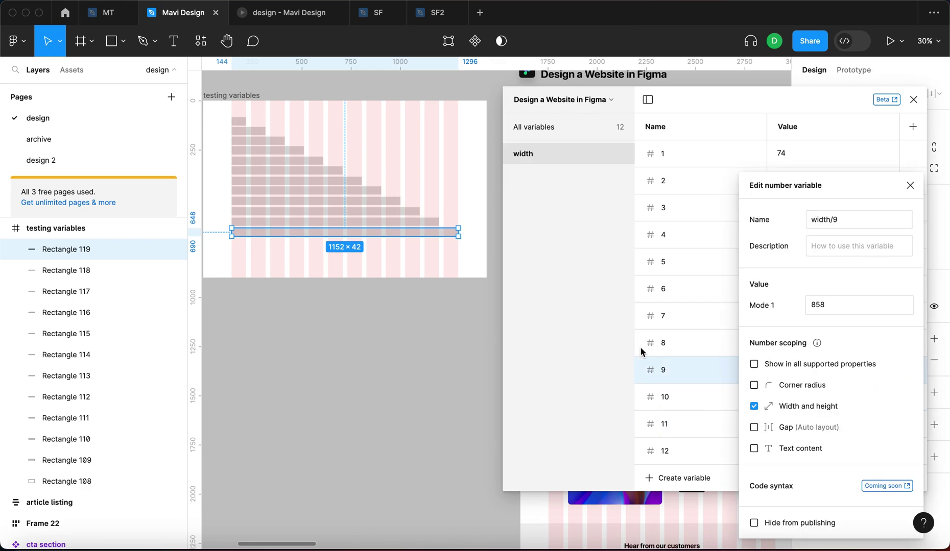
Limit the number scoping of width variables 8 and 7 to width and height only
click(640, 345)
click(904, 345)
click(754, 364)
click(754, 406)
click(644, 319)
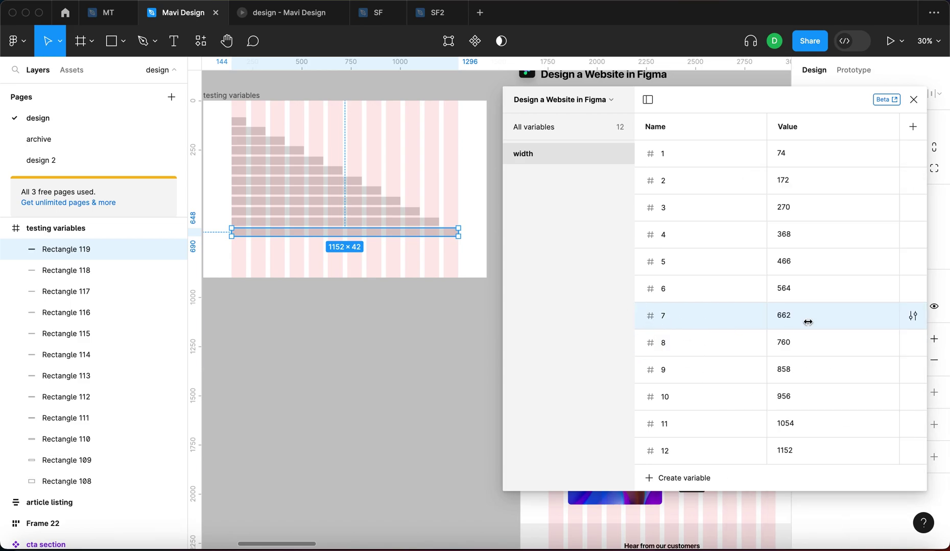
click(903, 318)
click(754, 365)
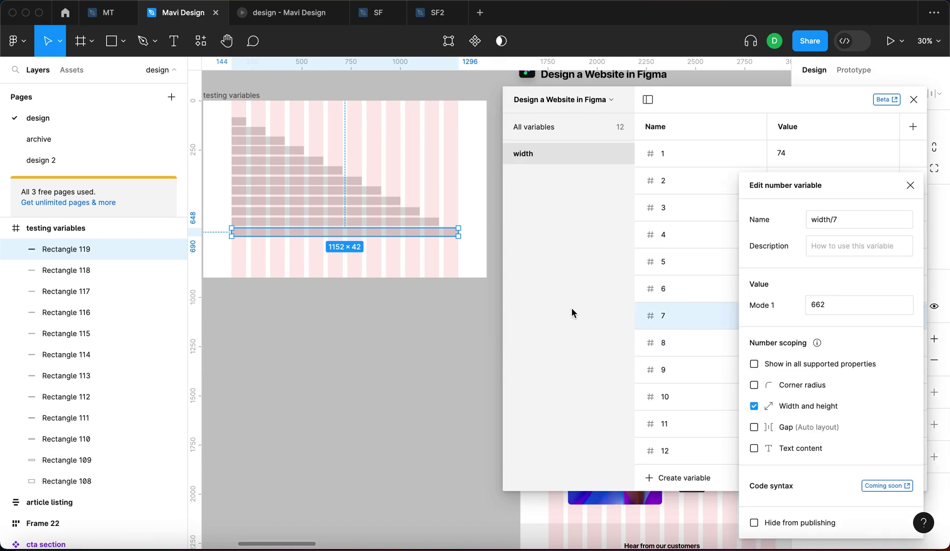
Limit the number scoping of width variable 6 to width and height only
click(641, 289)
click(913, 290)
click(753, 365)
click(753, 406)
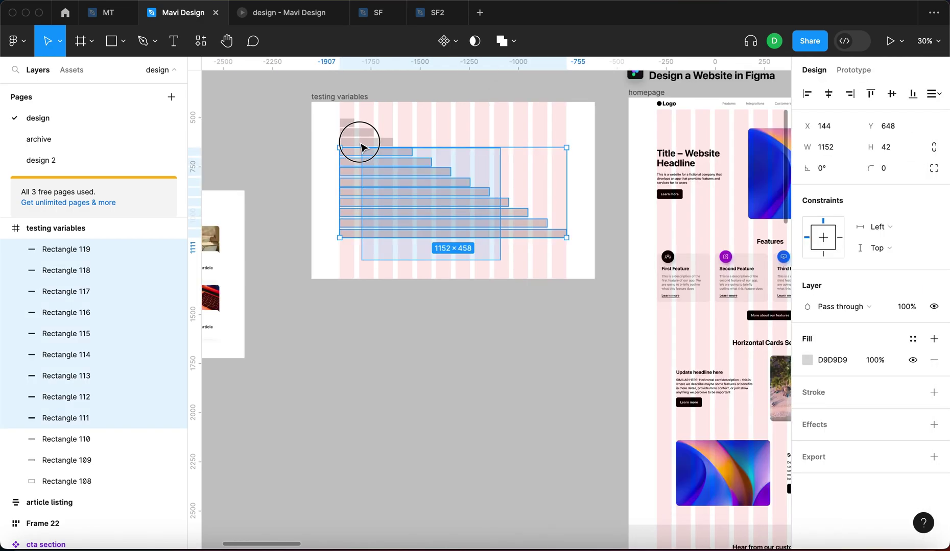
Delete all twelve measuring rectangles from the testing variables frame and select the empty frame
drag(360, 144, 352, 120)
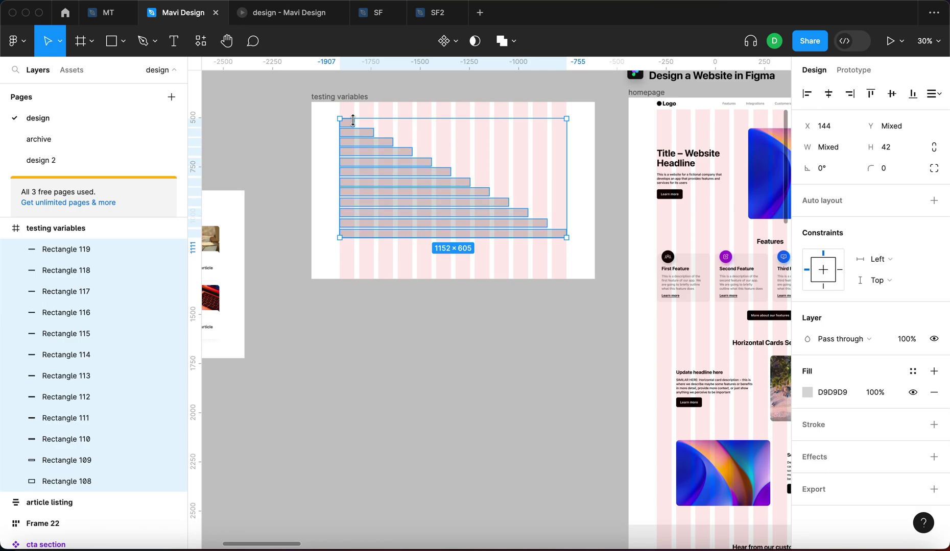
key(BackSpace)
click(356, 126)
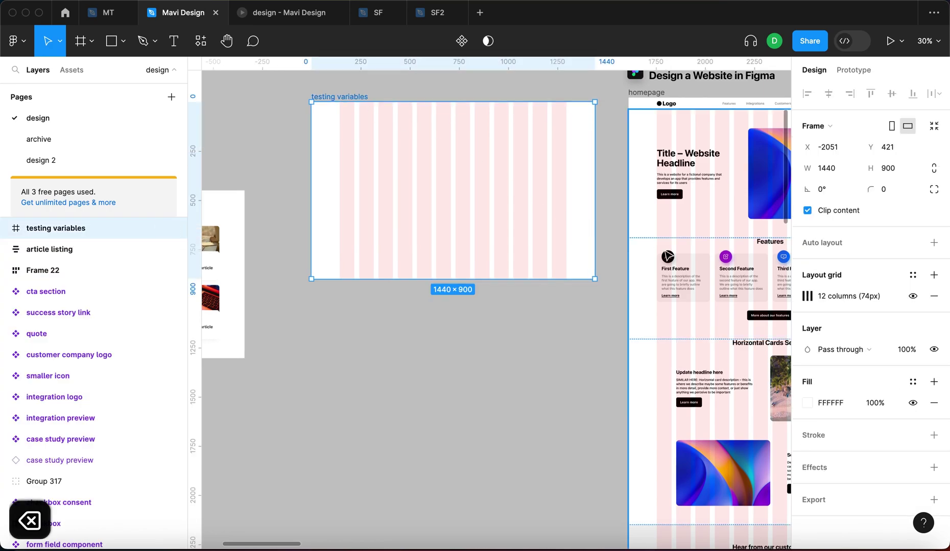
Draw a rectangle about 368 by 225 in the testing variables frame
scroll(382, 144, up, 5)
key(r)
drag(282, 147, 515, 292)
drag(409, 250, 437, 310)
scroll(439, 235, down, 3)
drag(479, 276, 433, 226)
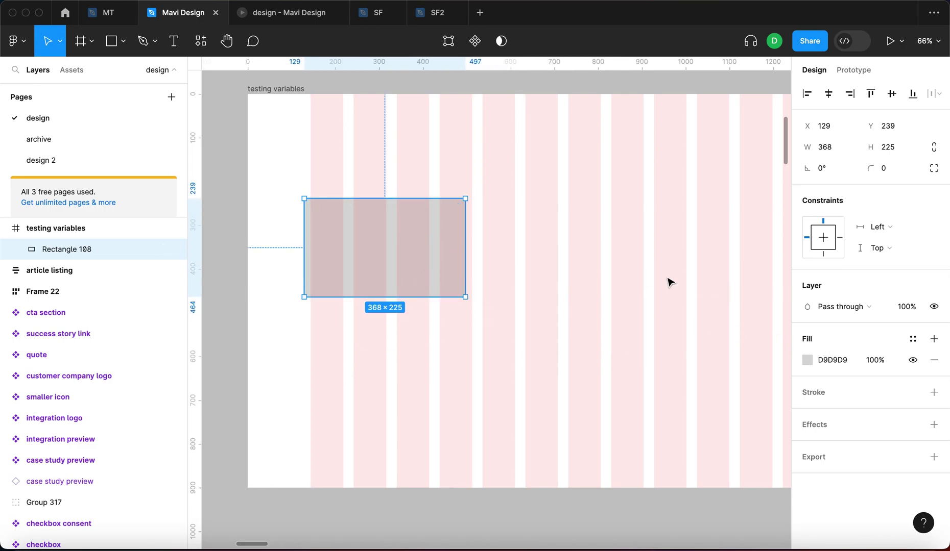
Bind the rectangle's width to width variable 6 and align the rectangle with the first grid column
click(853, 148)
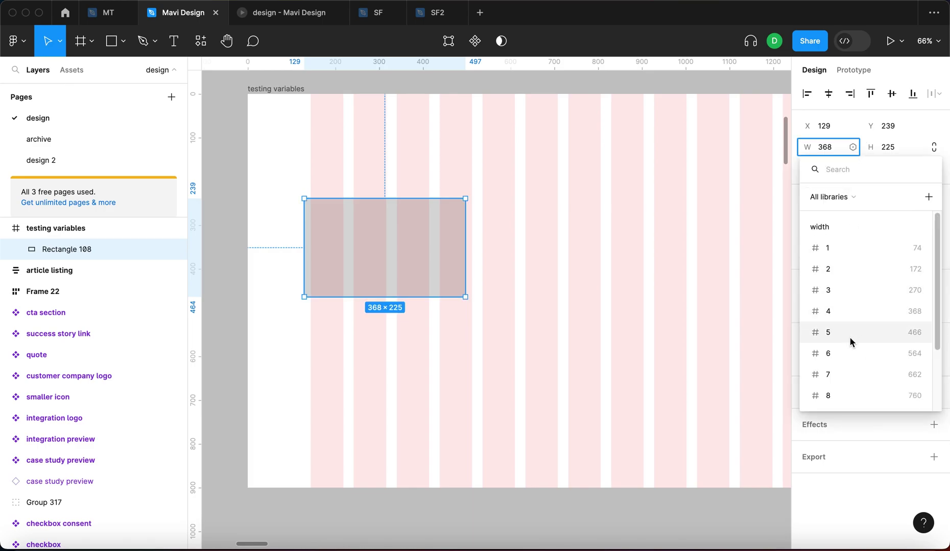
click(893, 354)
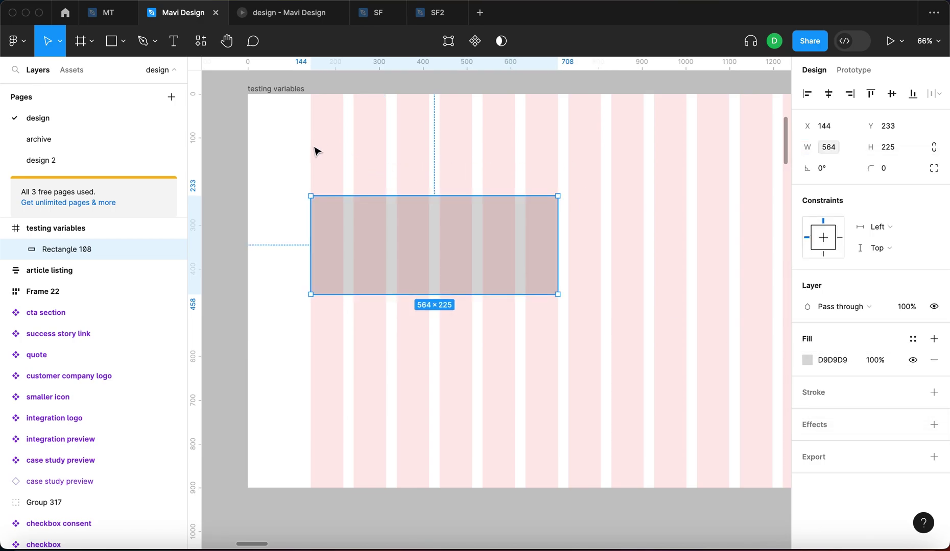
drag(281, 152, 618, 373)
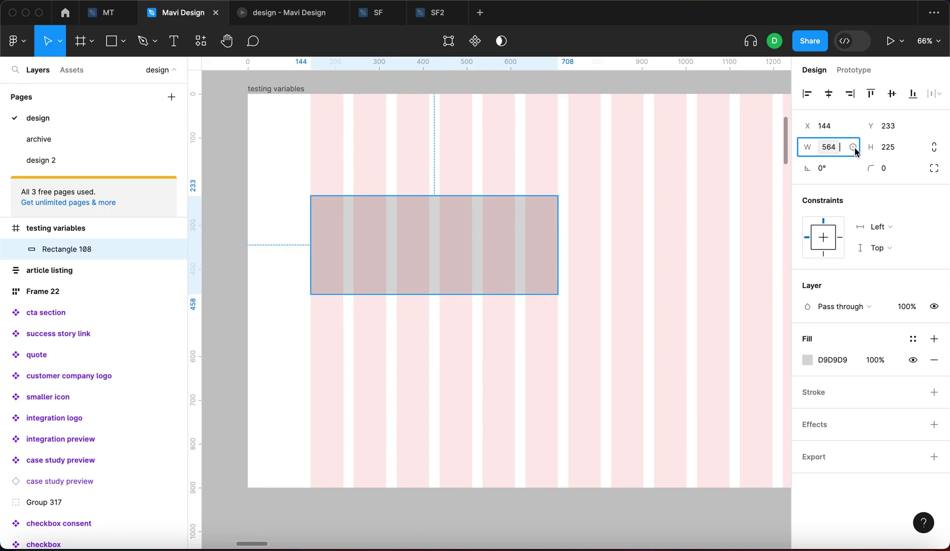
Bind the rectangle's width to width variable 9 and move the rectangle higher in the testing variables frame
click(853, 147)
click(844, 395)
click(642, 349)
click(604, 221)
click(625, 337)
click(604, 226)
drag(604, 226, 599, 183)
click(631, 275)
click(586, 227)
click(602, 300)
Copy a blog article preview card from the article listing into the testing variables frame, below the rectangle
scroll(602, 300, down, 10)
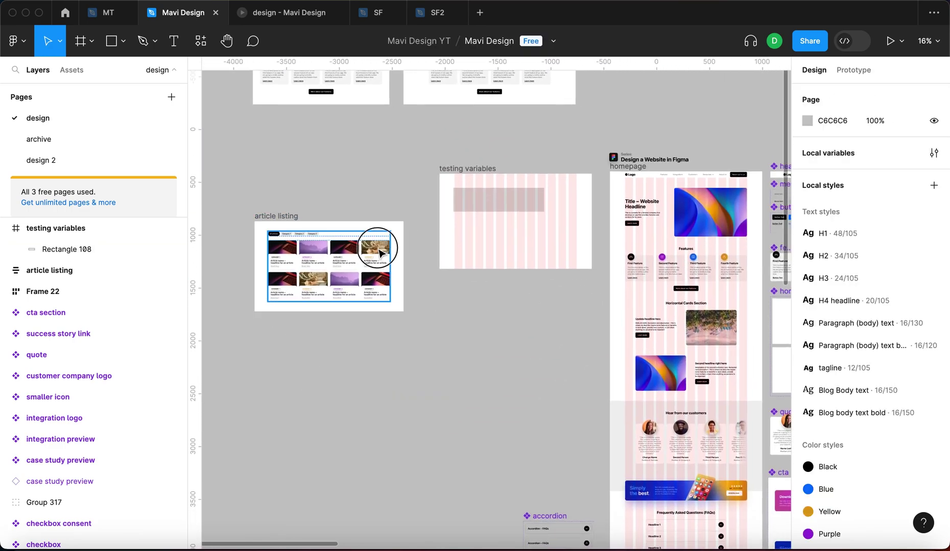
click(380, 251)
scroll(381, 265, up, 5)
drag(608, 219, 738, 197)
click(701, 267)
scroll(525, 211, right, 4)
click(525, 211)
drag(553, 209, 527, 224)
click(561, 214)
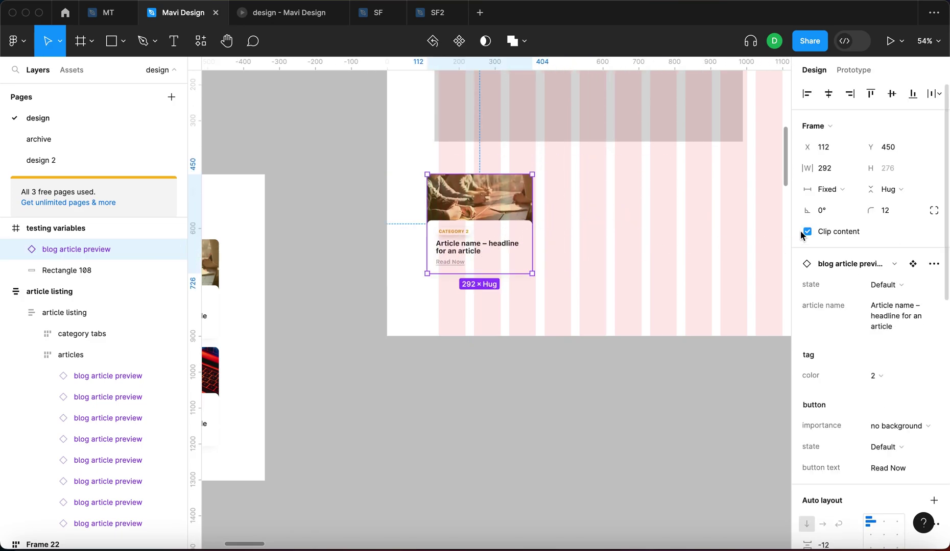
Bind the copied blog article preview card's width to width variable 4
click(852, 168)
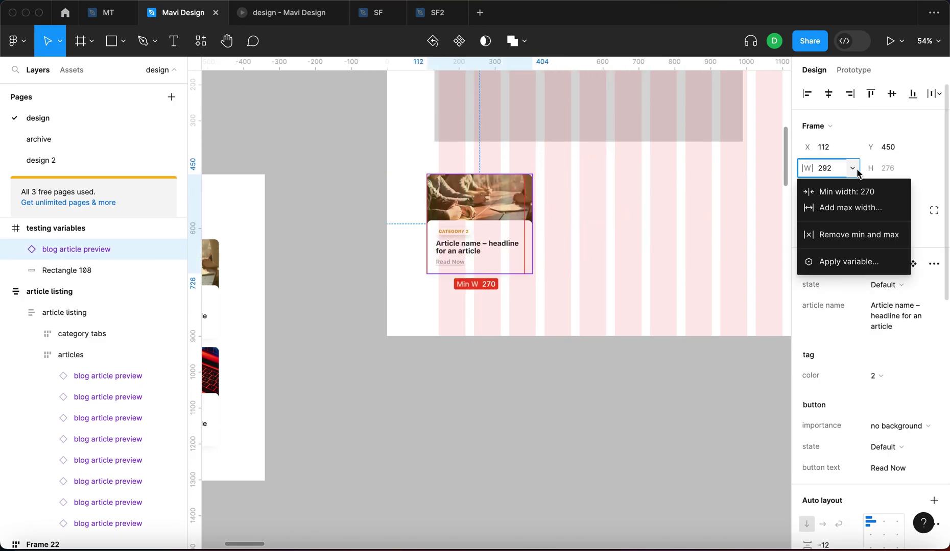
click(821, 170)
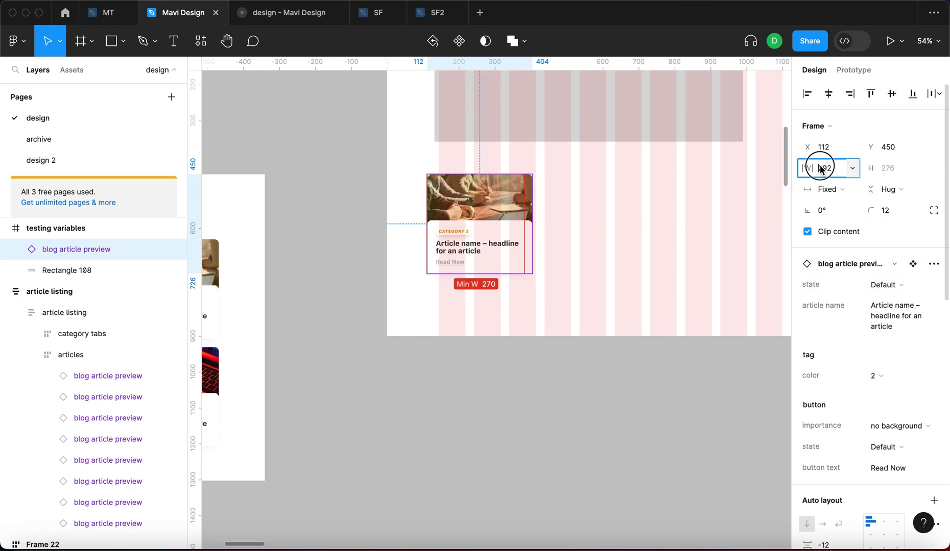
click(852, 170)
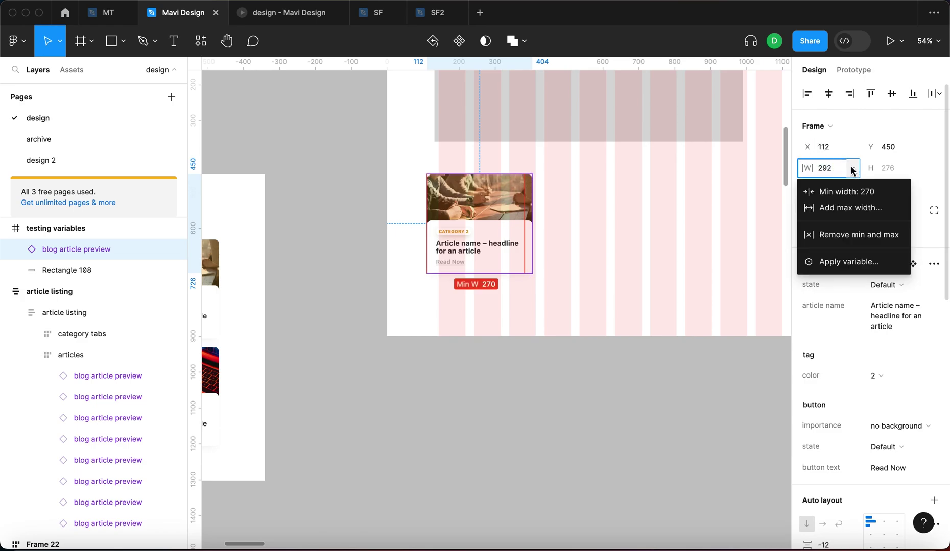
click(850, 261)
scroll(845, 339, down, 2)
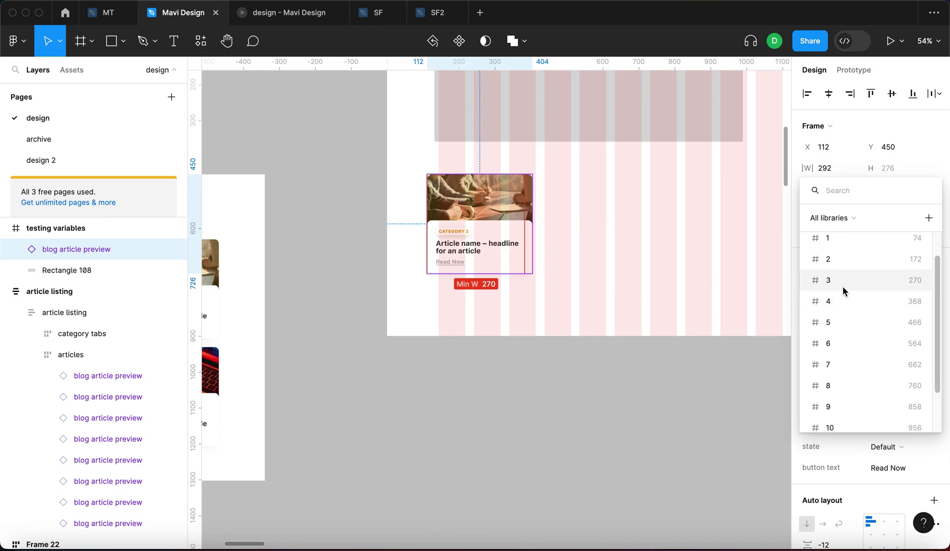
click(842, 302)
Move the article card to start at the first grid column, and select the grey rectangle above it
click(572, 306)
drag(523, 233, 537, 239)
click(689, 227)
scroll(583, 274, down, 5)
click(591, 200)
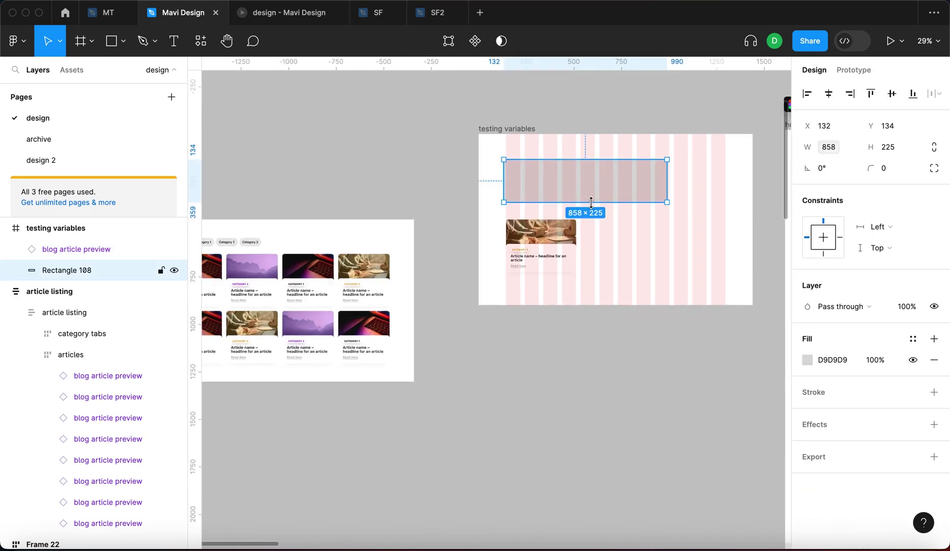
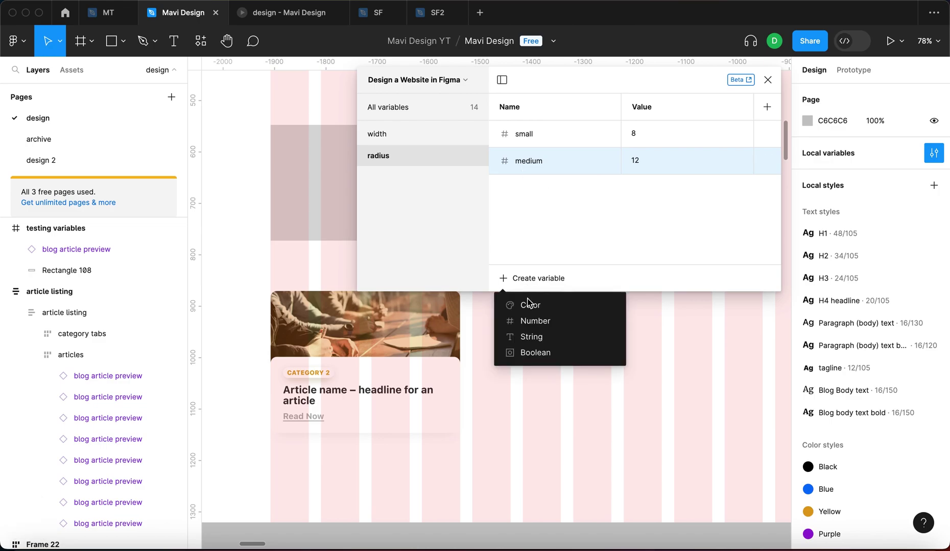
Add a number variable named large with the value 16 to the radius group
click(531, 320)
text(large)
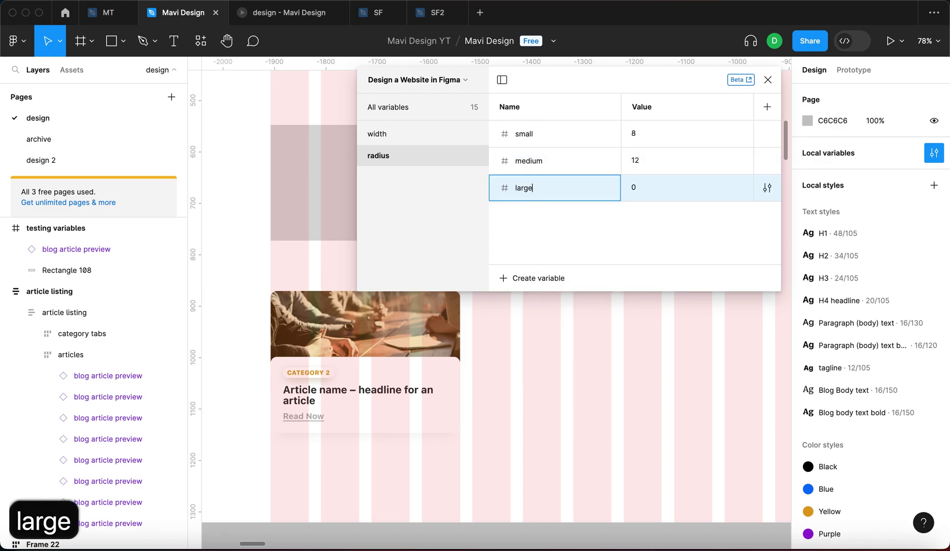
click(647, 194)
text(16)
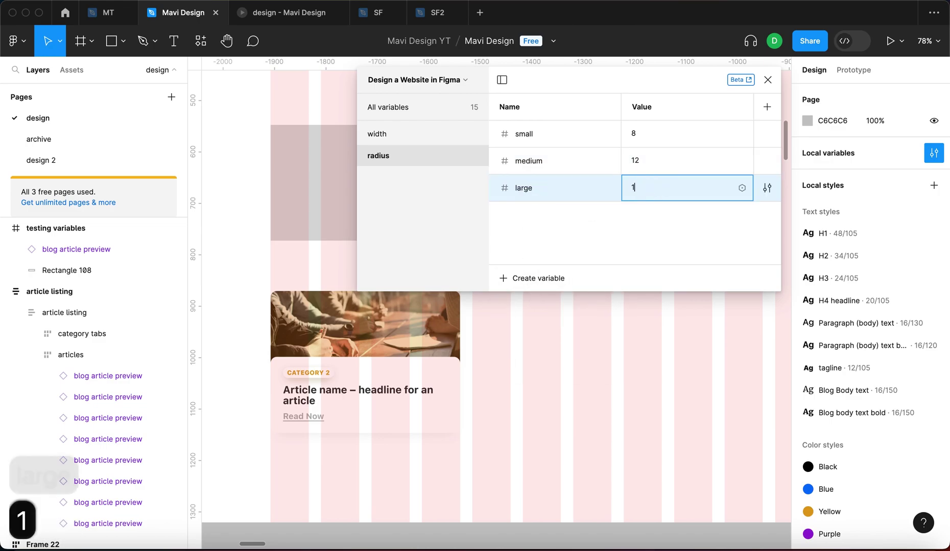
key(Return)
Add a number variable named huge with the value 20 to the radius group
text(huge)
key(Return)
click(660, 216)
text(20)
Add a number variable named enormous with the value 32 to the radius group
click(536, 278)
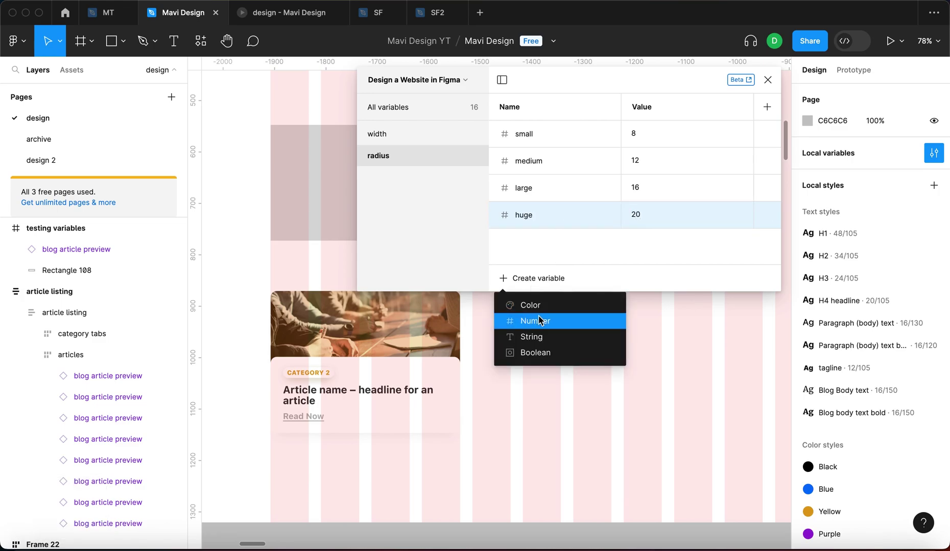
click(534, 321)
text(enormous)
click(678, 240)
text(32)
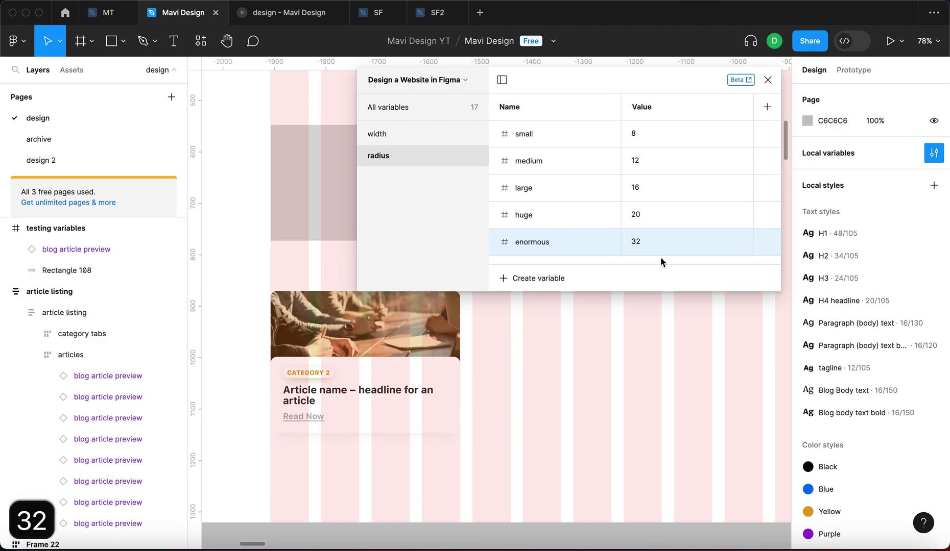
click(638, 214)
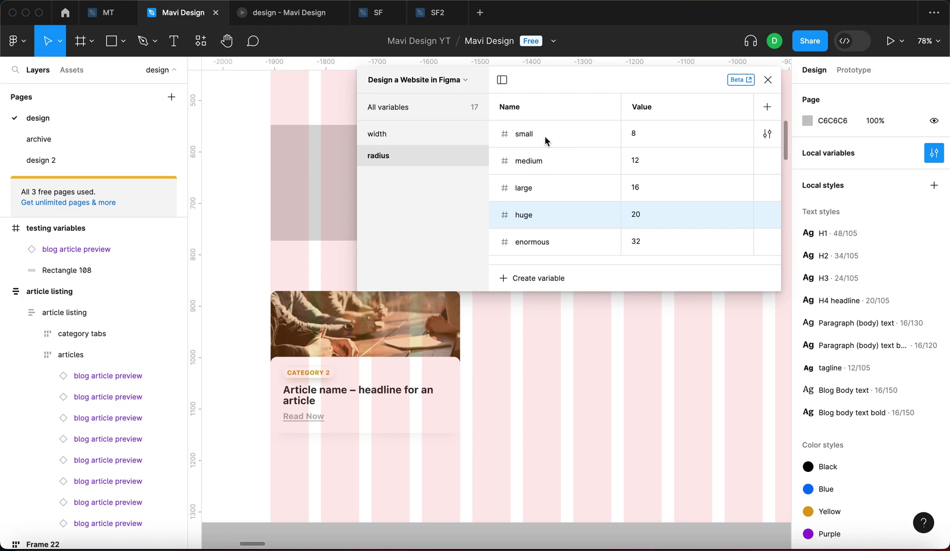
Alias the small radius variable to width variable 3 and compare the width and radius groups
click(659, 141)
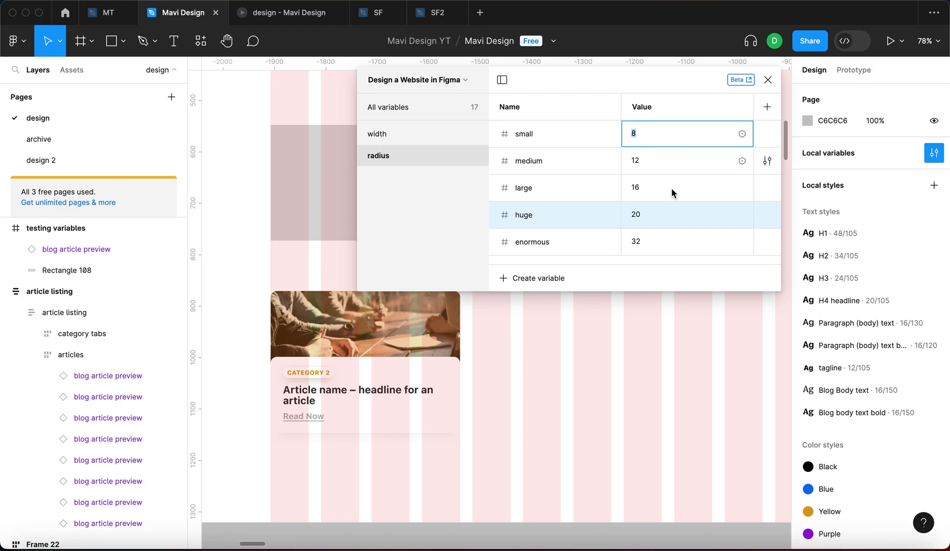
click(741, 134)
click(734, 138)
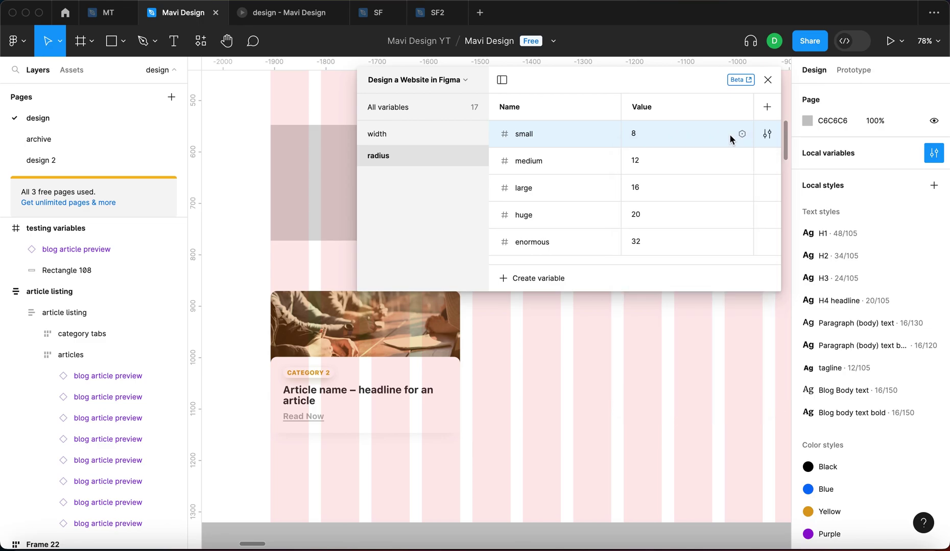
click(742, 134)
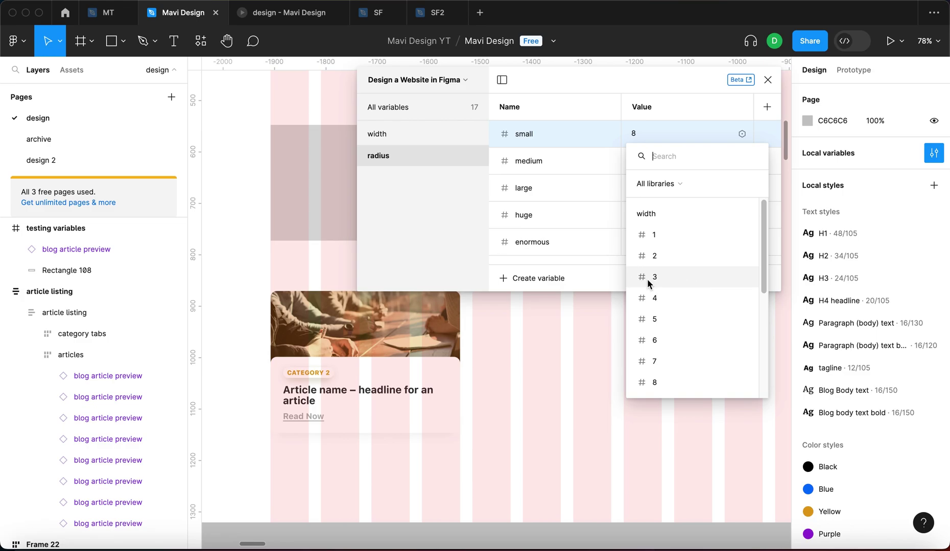
click(678, 279)
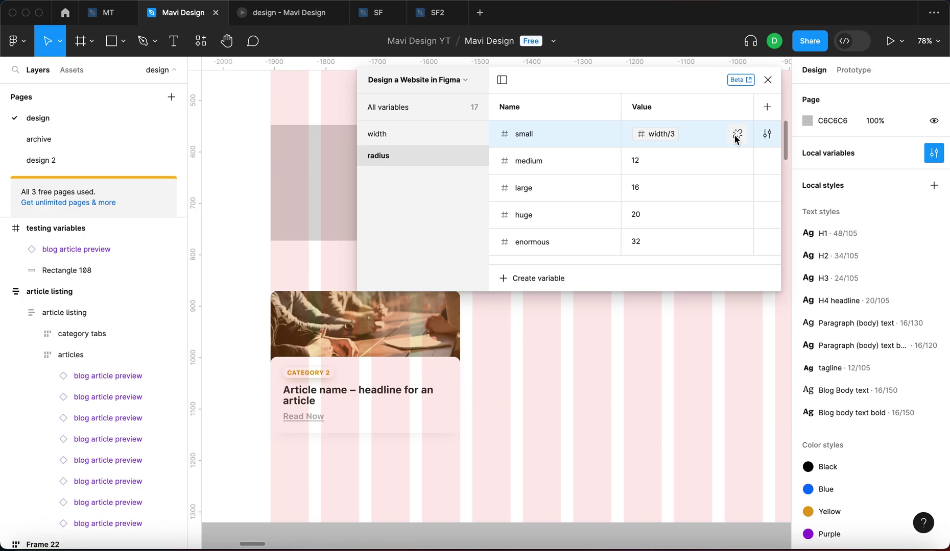
click(410, 132)
click(411, 156)
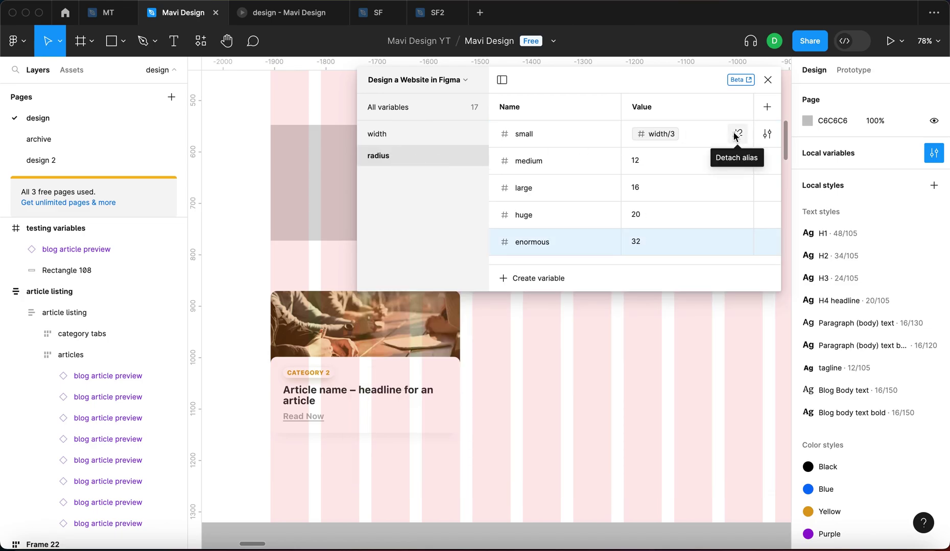
Detach the alias from the small radius variable and set its value to 8
click(736, 135)
double_click(688, 139)
text(8)
key(Return)
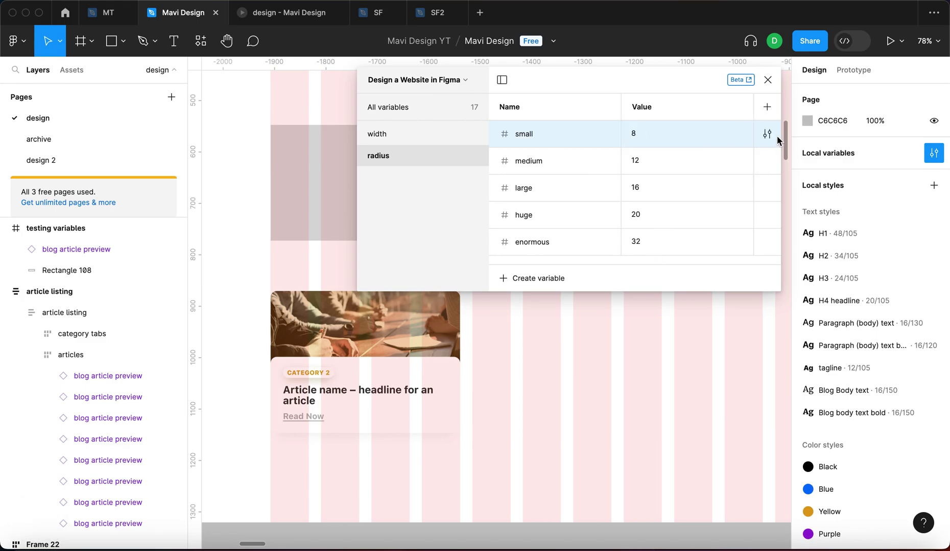
Limit the number scoping of the small and medium radius variables to corner radius only
click(766, 134)
click(609, 337)
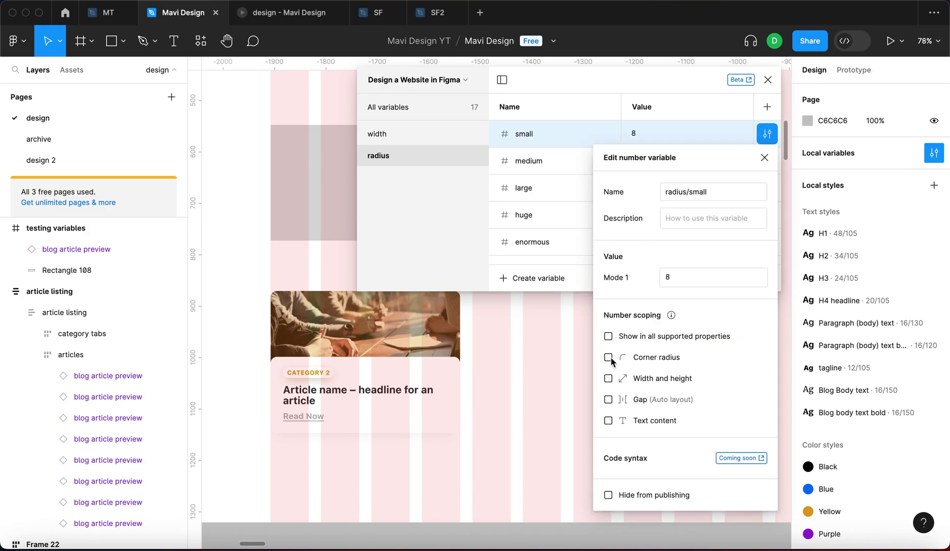
click(767, 160)
click(608, 363)
click(608, 385)
Limit the number scoping of the large and huge radius variables to corner radius only, and close the variables window
click(766, 188)
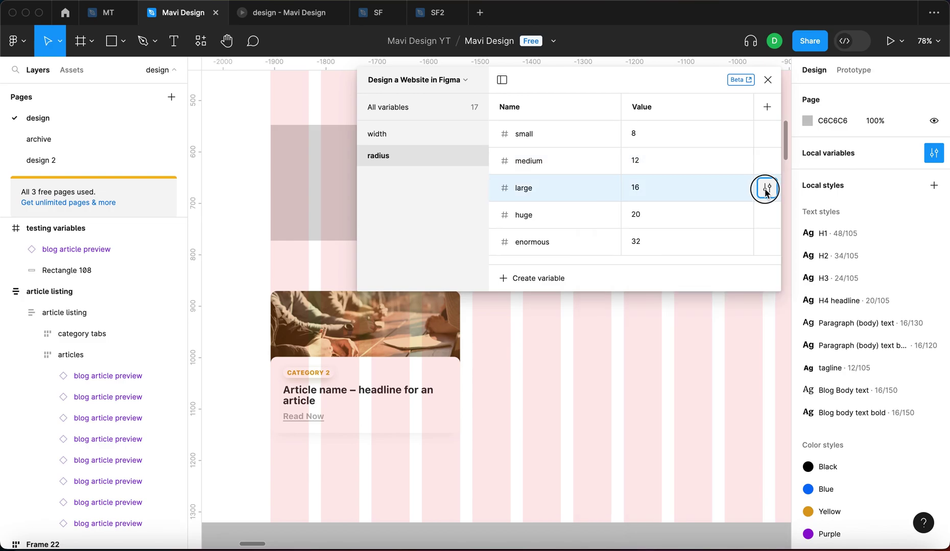
click(607, 364)
click(763, 185)
click(767, 215)
click(607, 364)
click(608, 385)
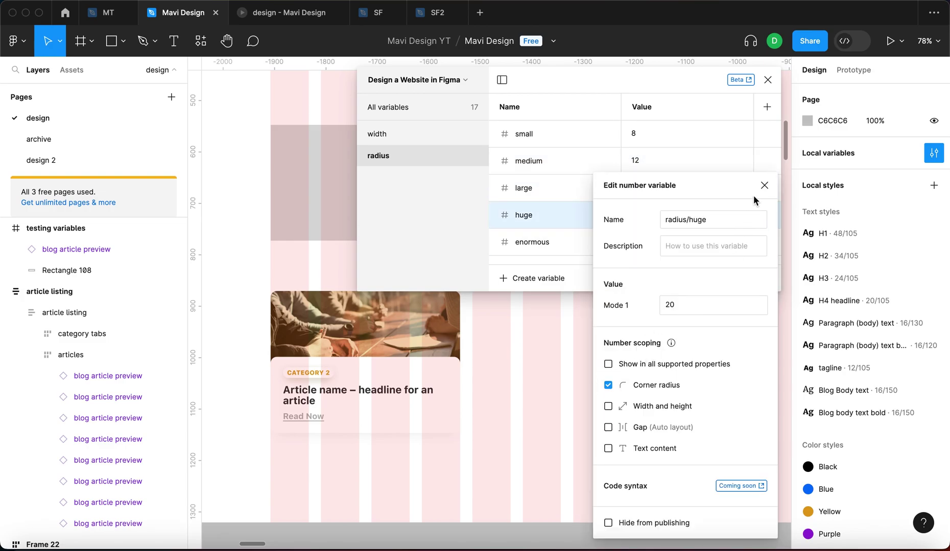
click(763, 185)
key(Escape)
Bind the grey rectangle's corner radius to the huge variable, and switch it to the enormous variable
click(584, 178)
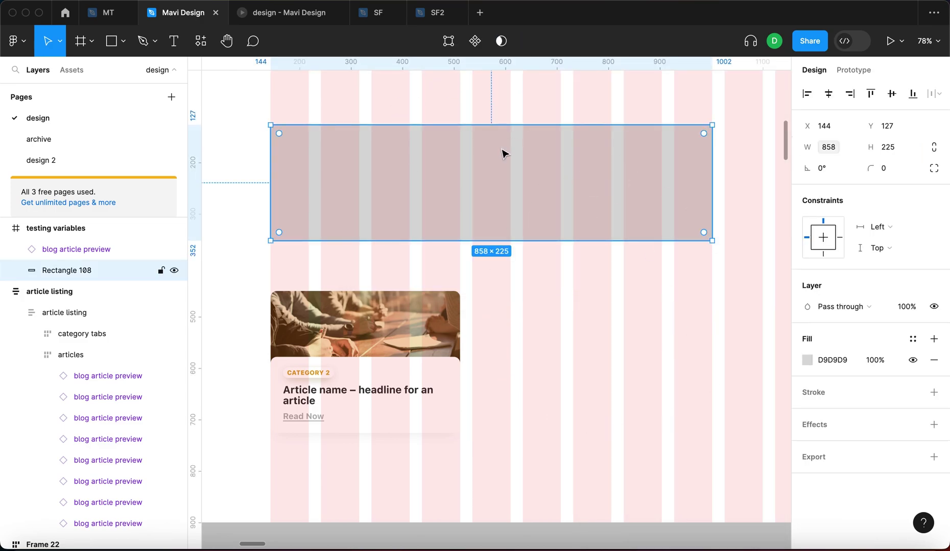
mouse_move(904, 174)
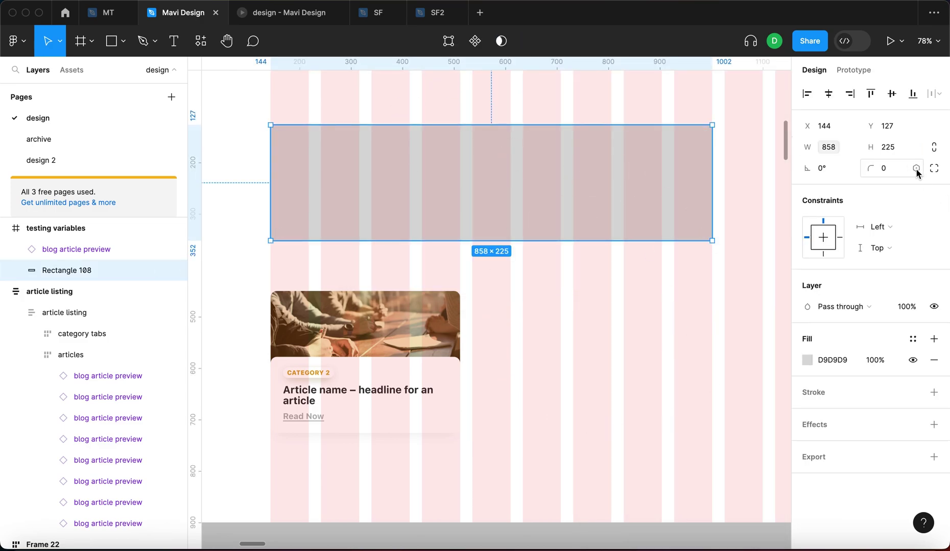
click(916, 169)
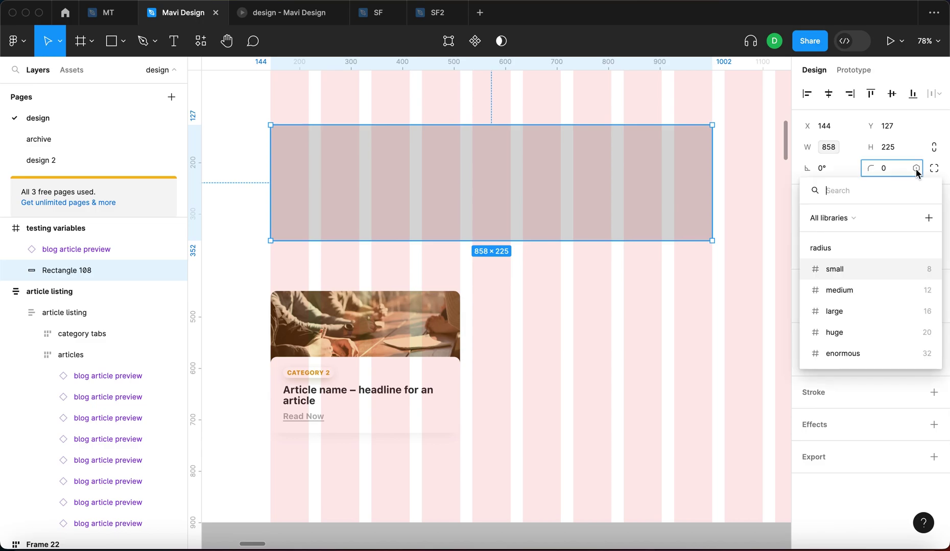
click(865, 333)
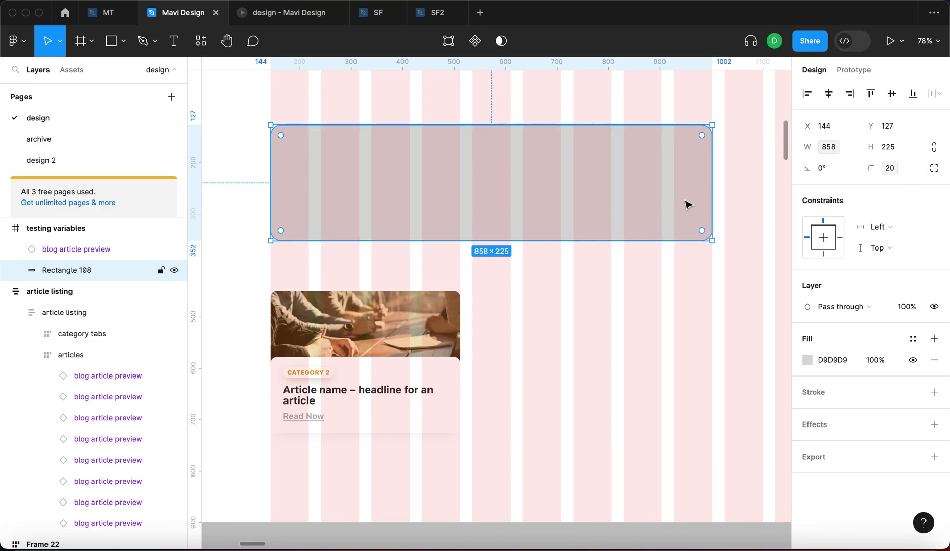
click(916, 168)
click(857, 357)
click(664, 312)
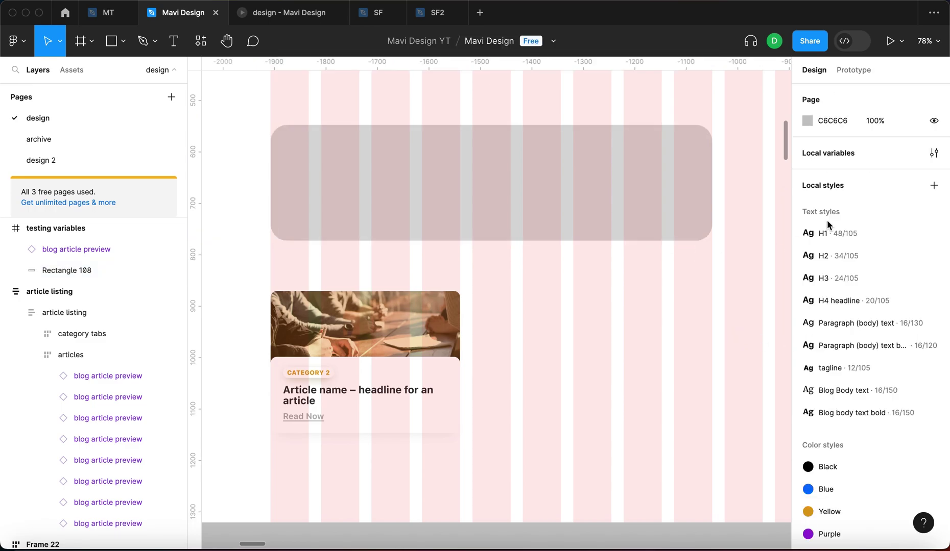
Set the enormous variable in the radius group to 44 and close the variables window
click(690, 182)
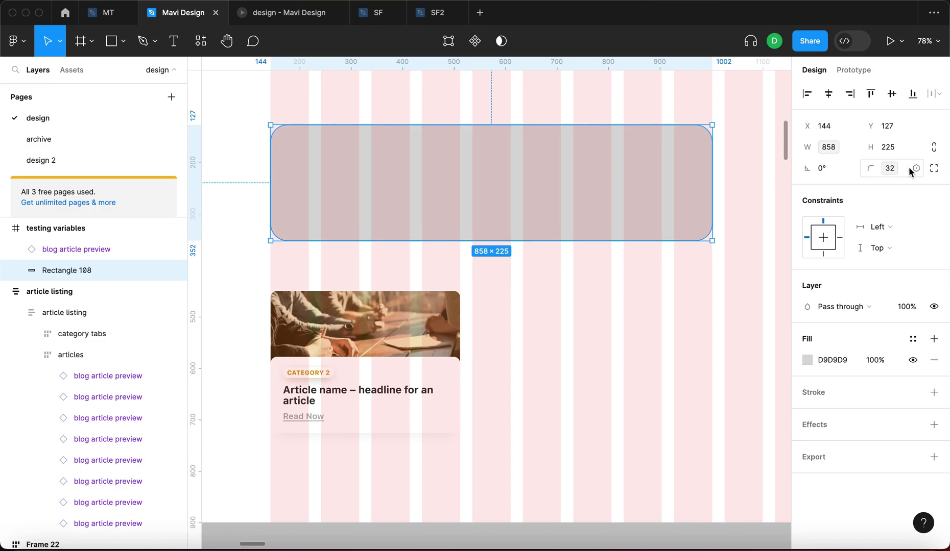
click(745, 263)
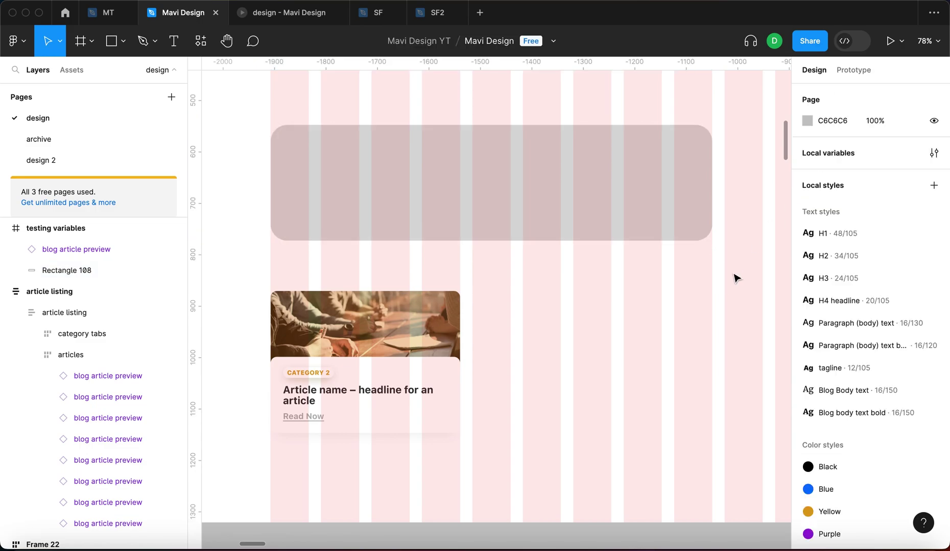
click(934, 154)
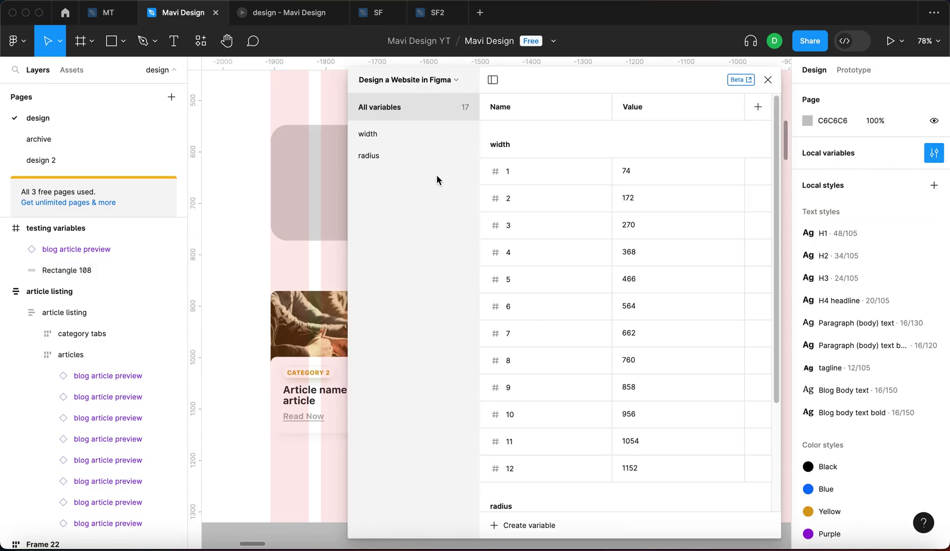
click(405, 156)
click(636, 241)
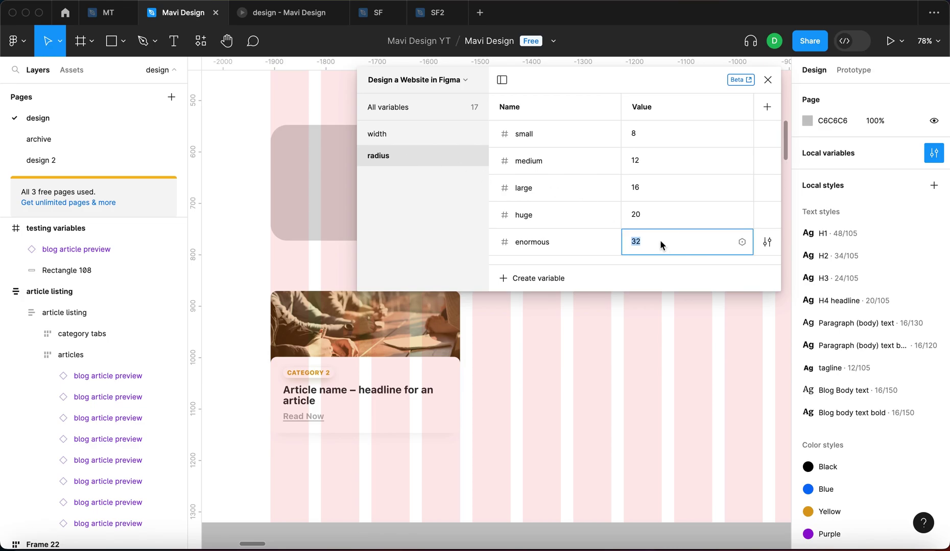
text(44)
key(Return)
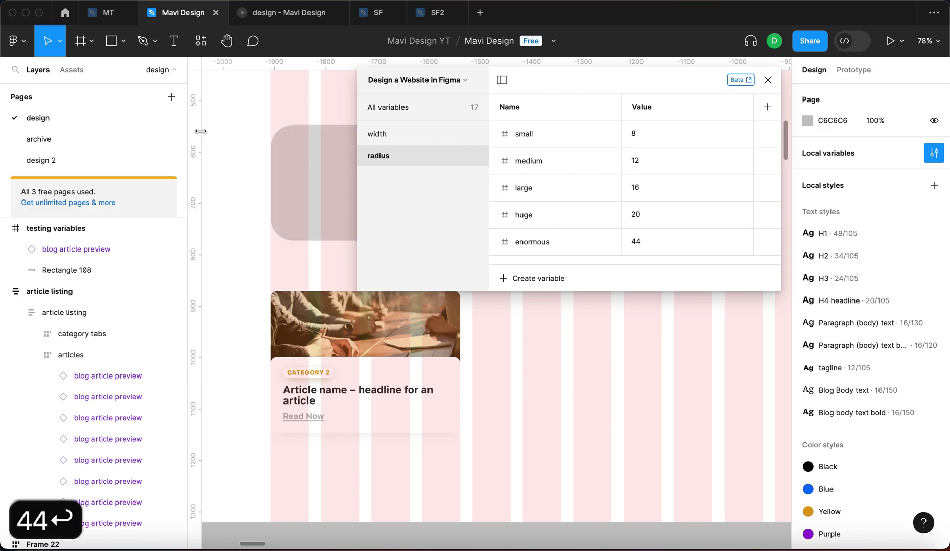
click(296, 156)
click(767, 79)
click(576, 214)
click(599, 318)
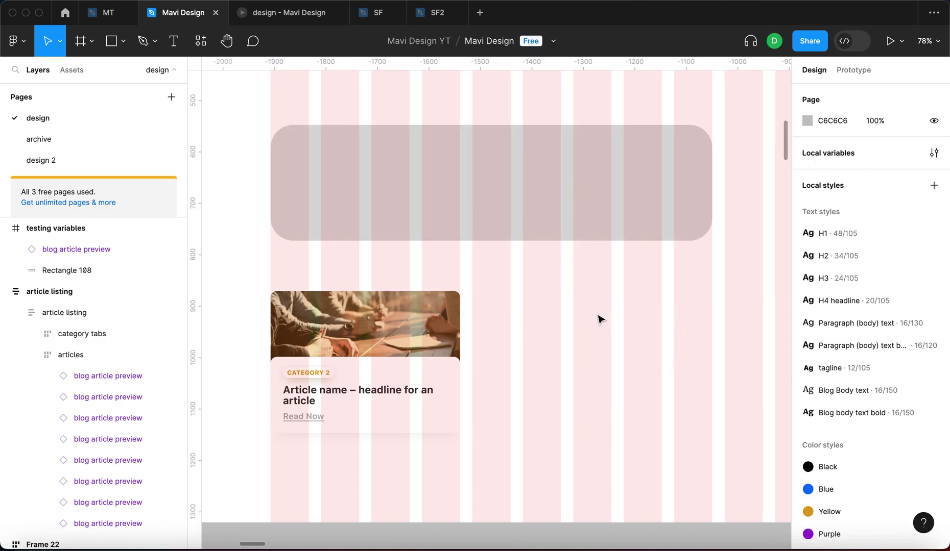
Examine the page's local styles and the radius variables offered for the grey rectangle's corner radius
scroll(542, 313, right, 3)
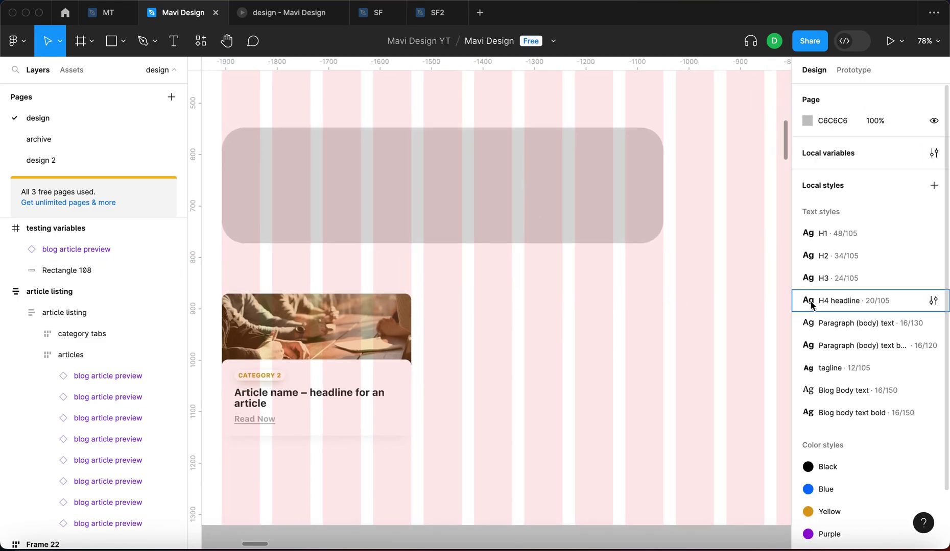
scroll(820, 320, down, 1)
scroll(760, 448, down, 5)
scroll(715, 343, up, 5)
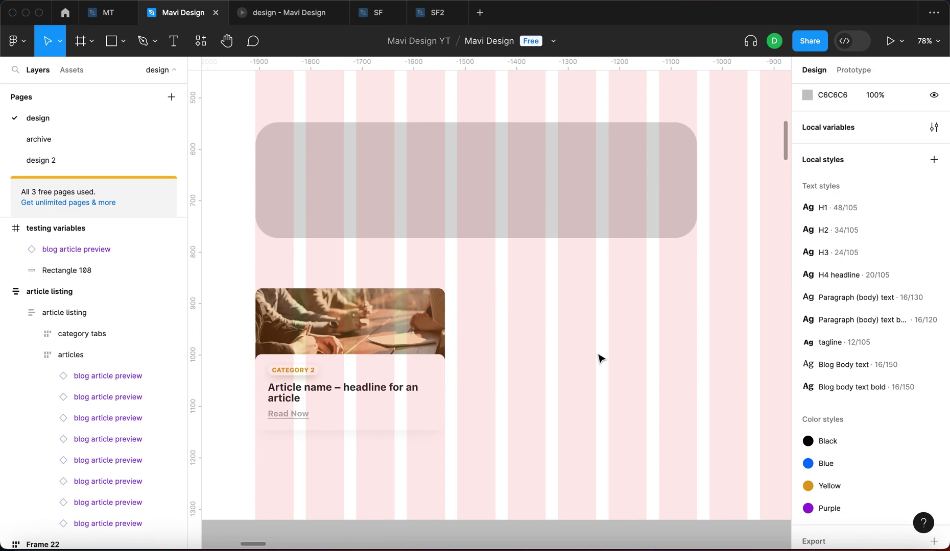
scroll(604, 353, down, 1)
click(612, 173)
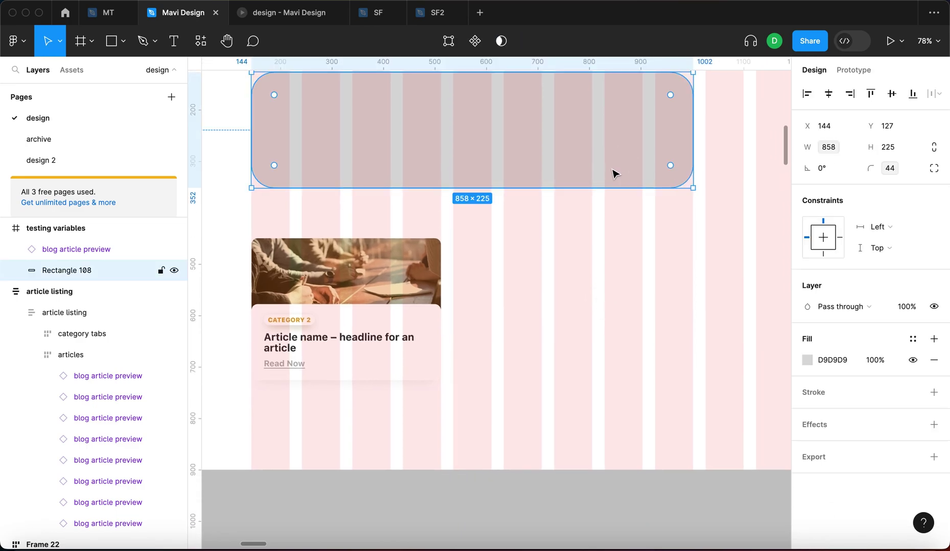
click(916, 169)
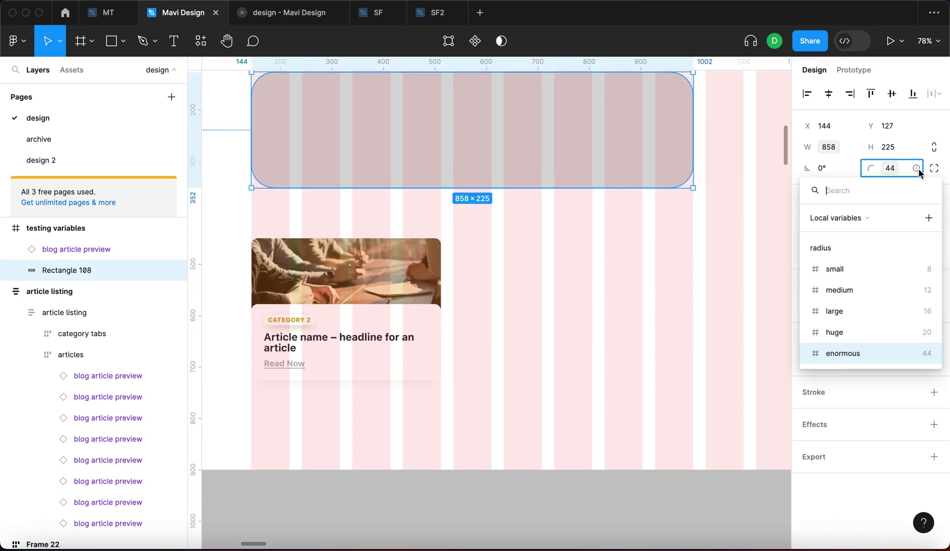
key(Escape)
key(Escape)
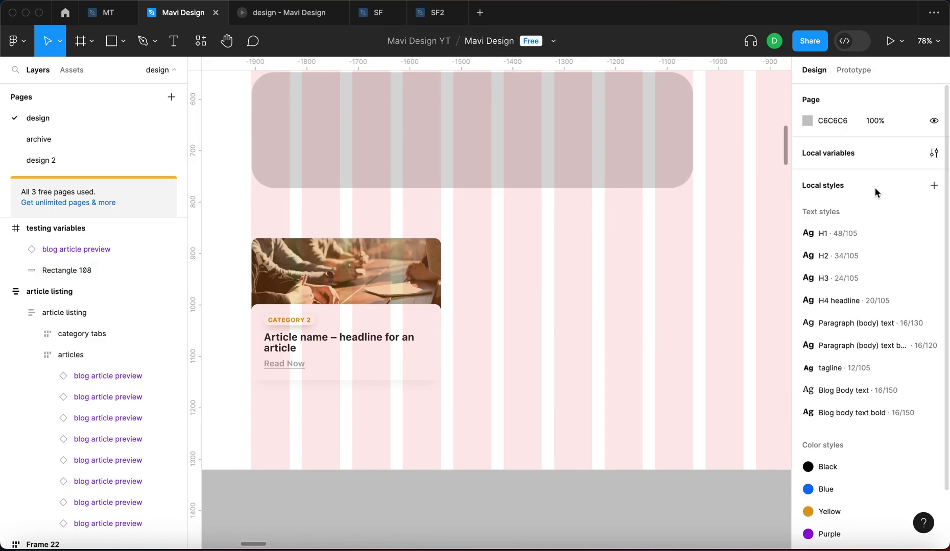
Review the values of the small, medium, large, huge and enormous variables in the radius group
click(933, 152)
click(368, 155)
click(699, 136)
click(684, 160)
click(675, 189)
click(670, 212)
click(670, 245)
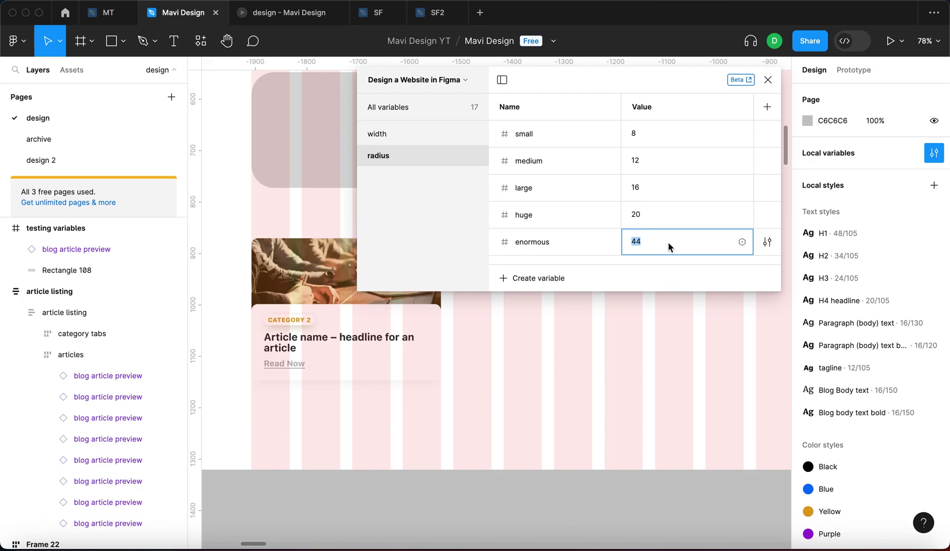
click(673, 220)
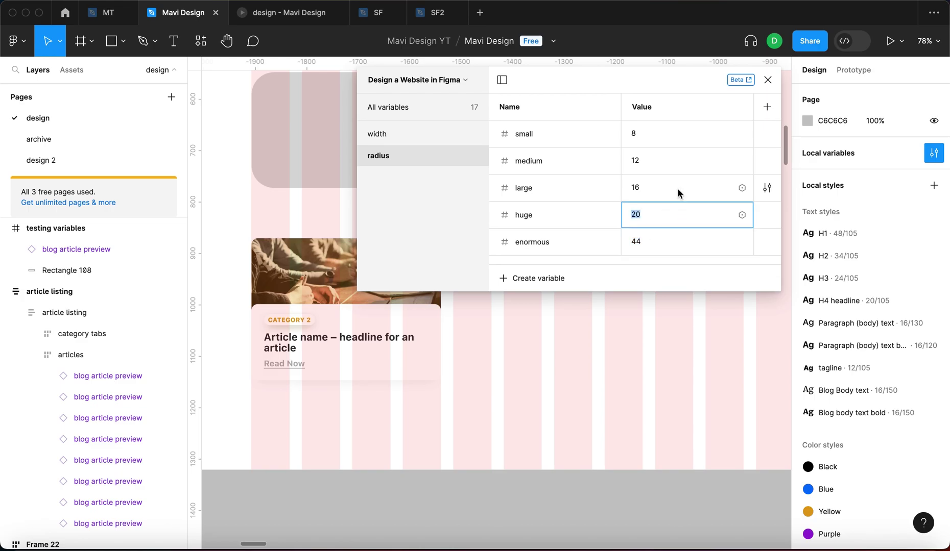
click(668, 134)
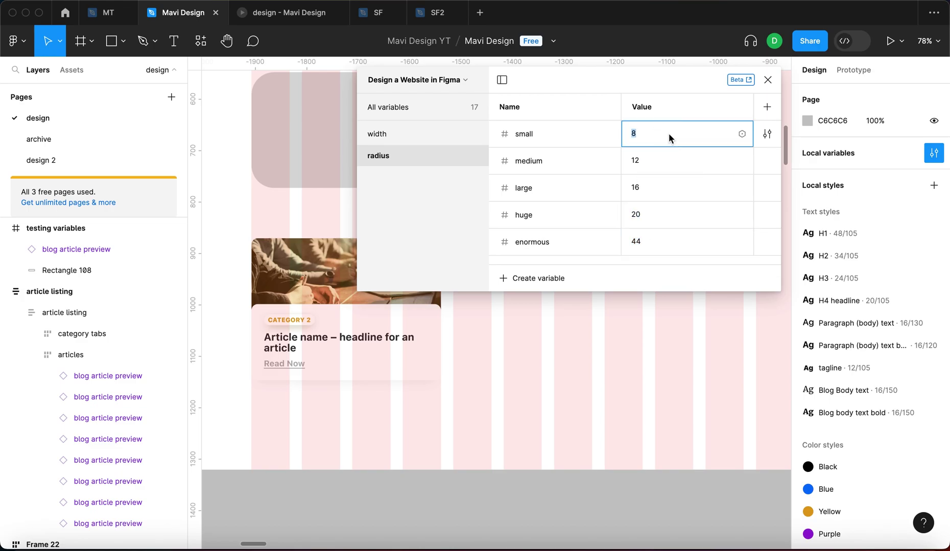
click(669, 159)
click(453, 223)
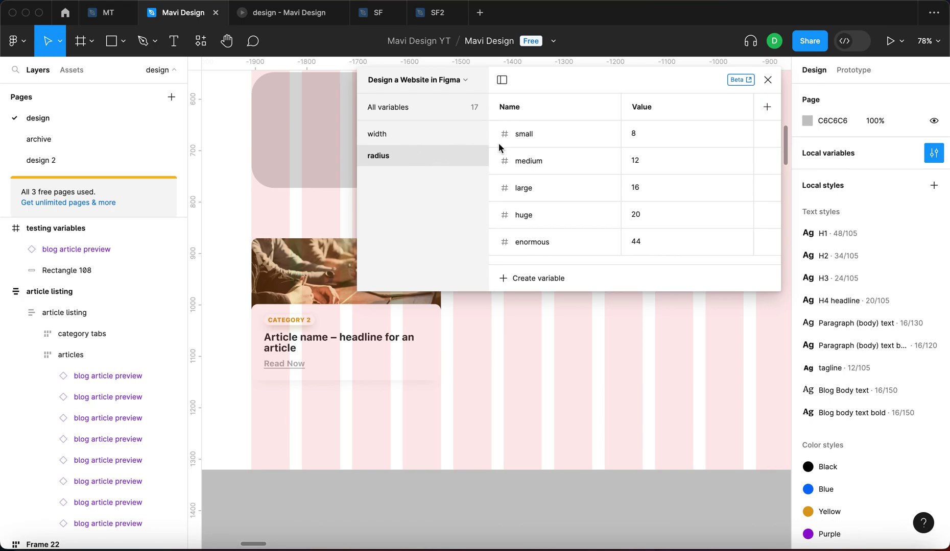
click(663, 136)
click(661, 162)
click(658, 185)
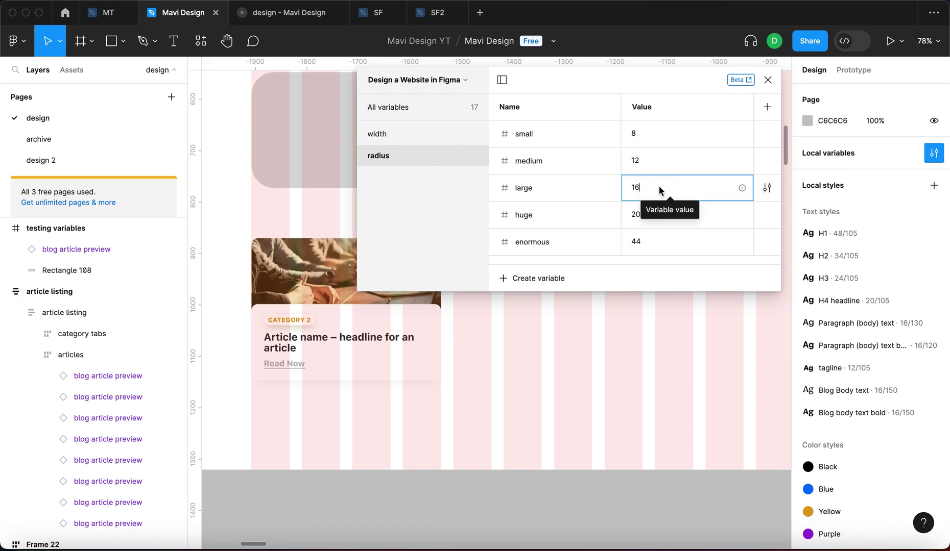
click(655, 220)
click(431, 233)
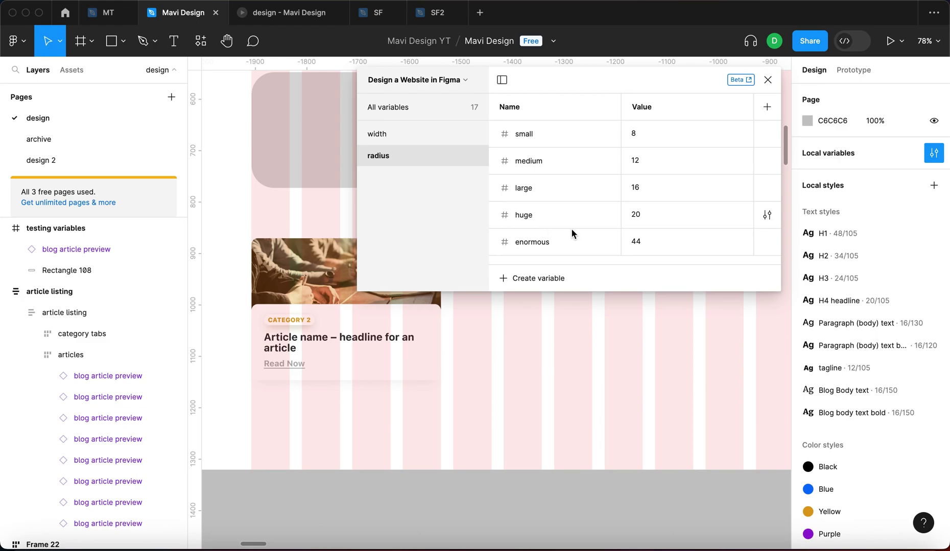
Create a number variable named primitives/m within the radius group
click(557, 283)
click(587, 322)
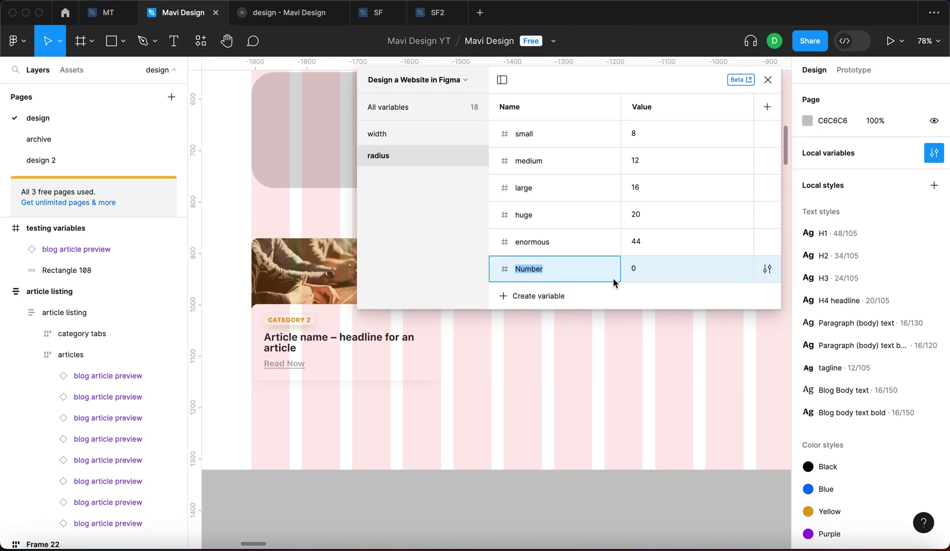
text(basic/)
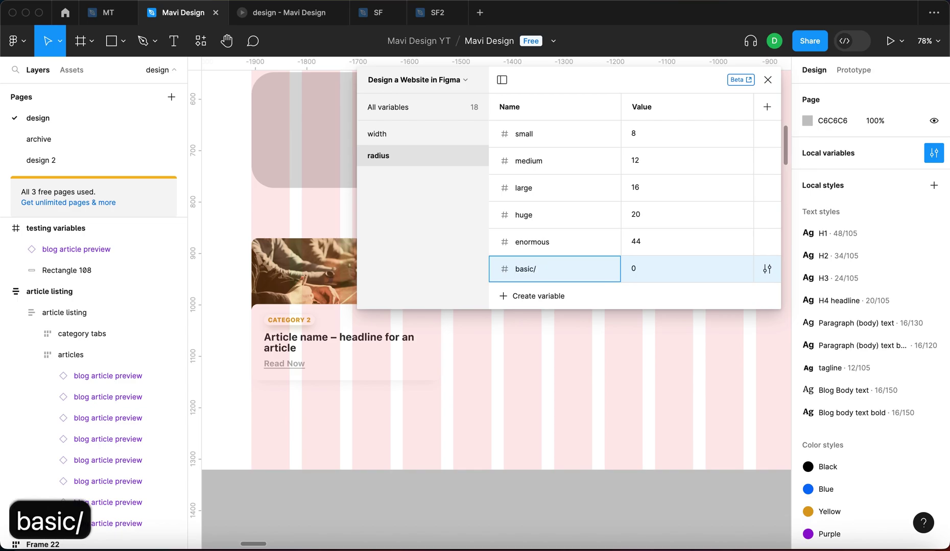
key(super+a)
text(primitives/)
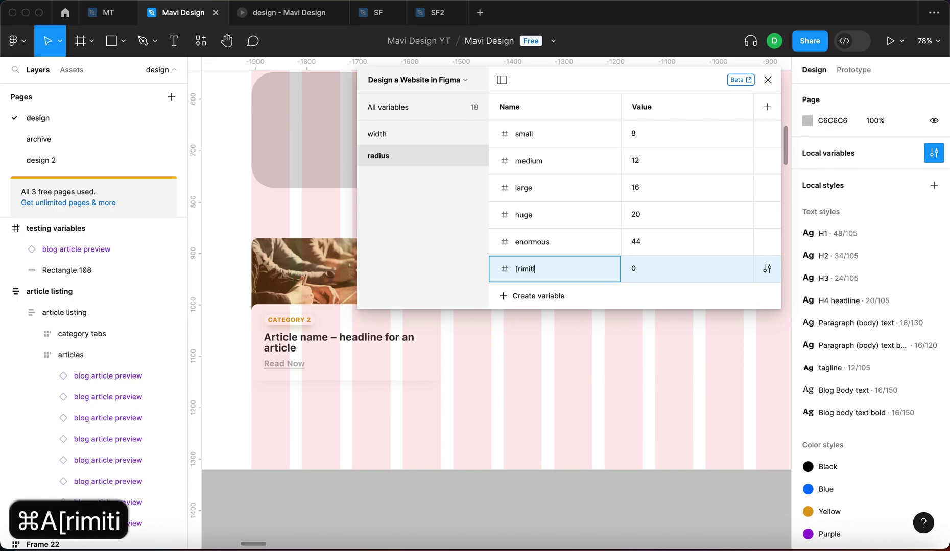
text(m)
key(Return)
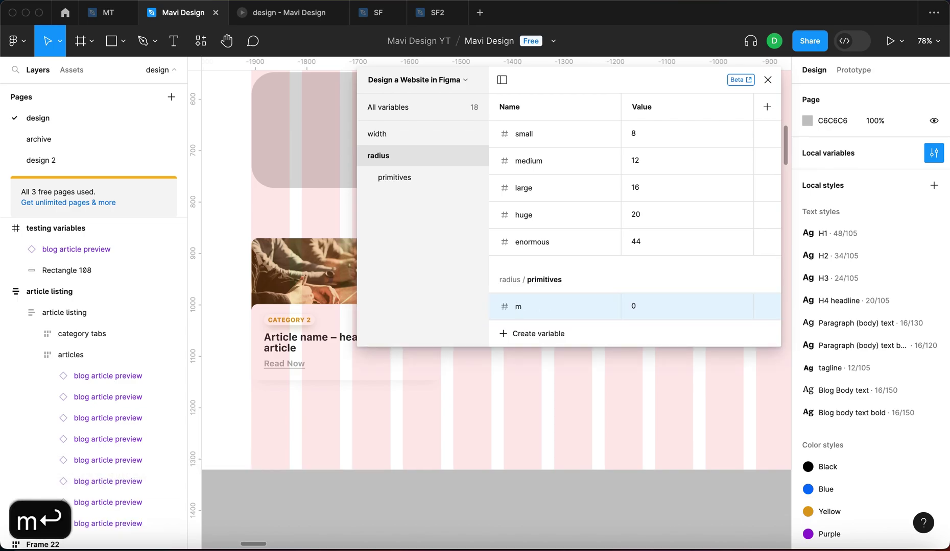
Move the primitives group out of radius to the top level above width, and set its m variable to 96
click(409, 177)
drag(409, 177, 398, 142)
click(398, 141)
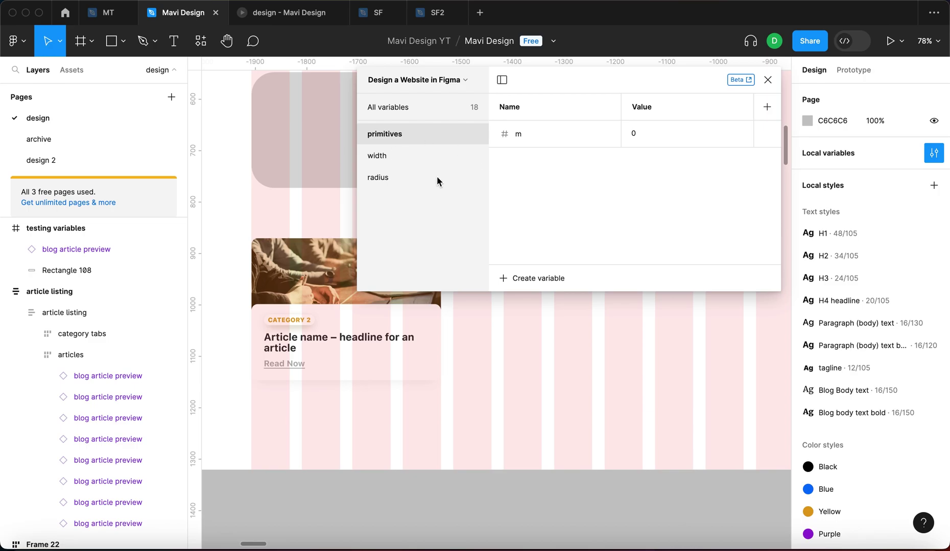
click(665, 133)
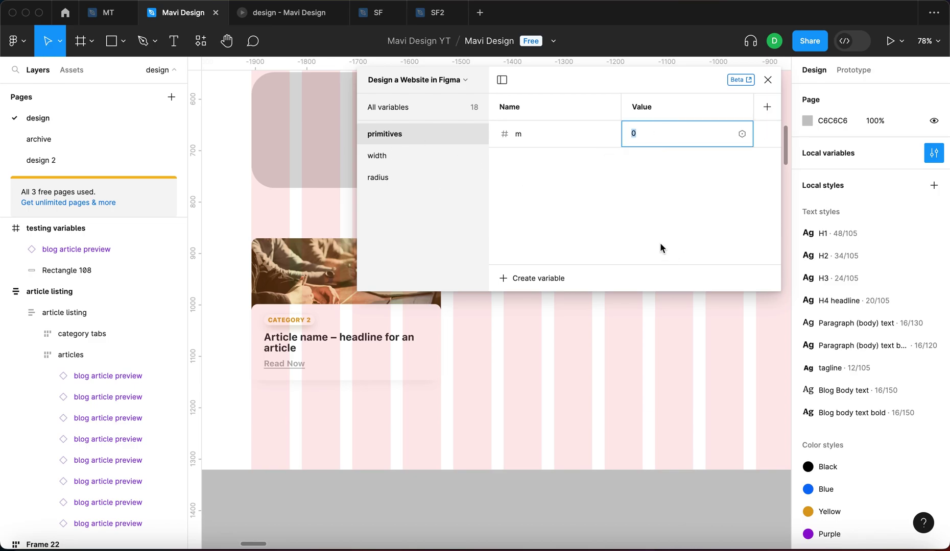
text(96)
key(Return)
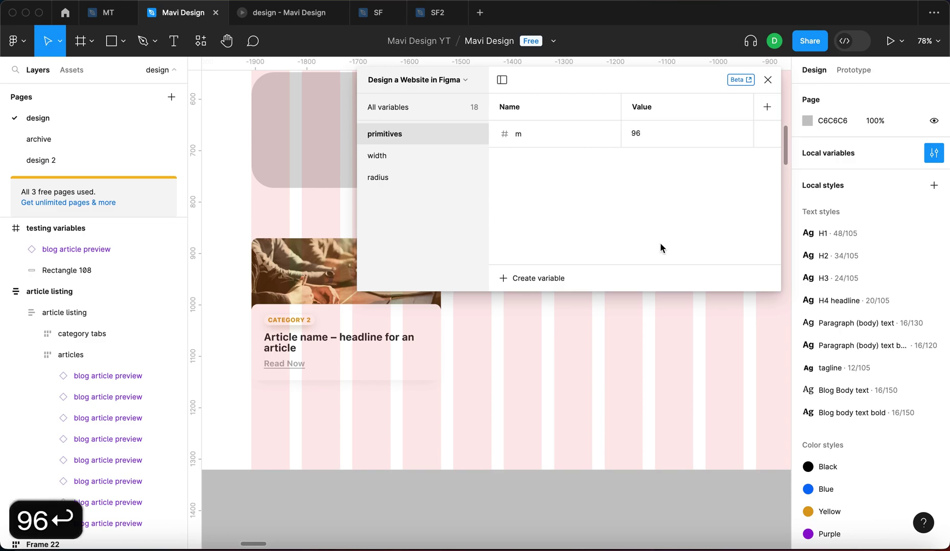
Create a number variable named height/medium from the list of all variables
click(407, 149)
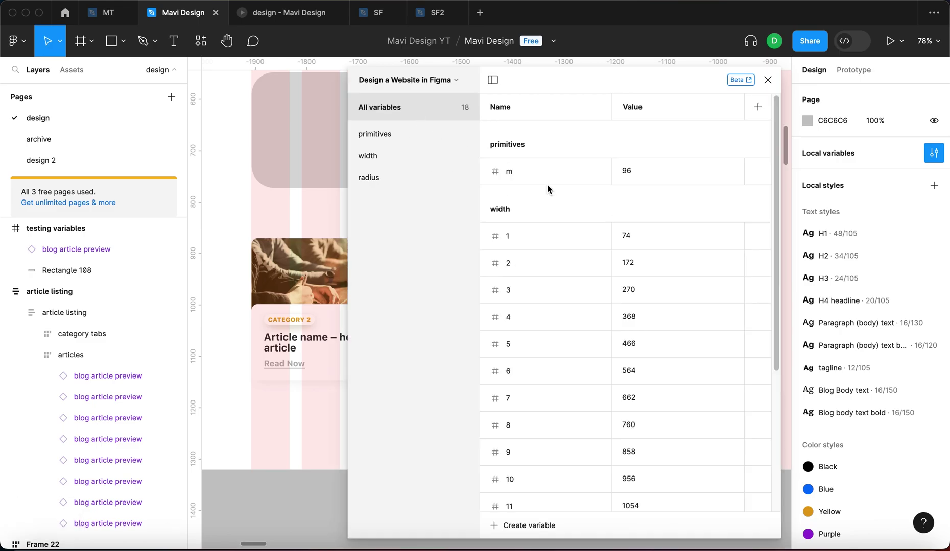
click(523, 523)
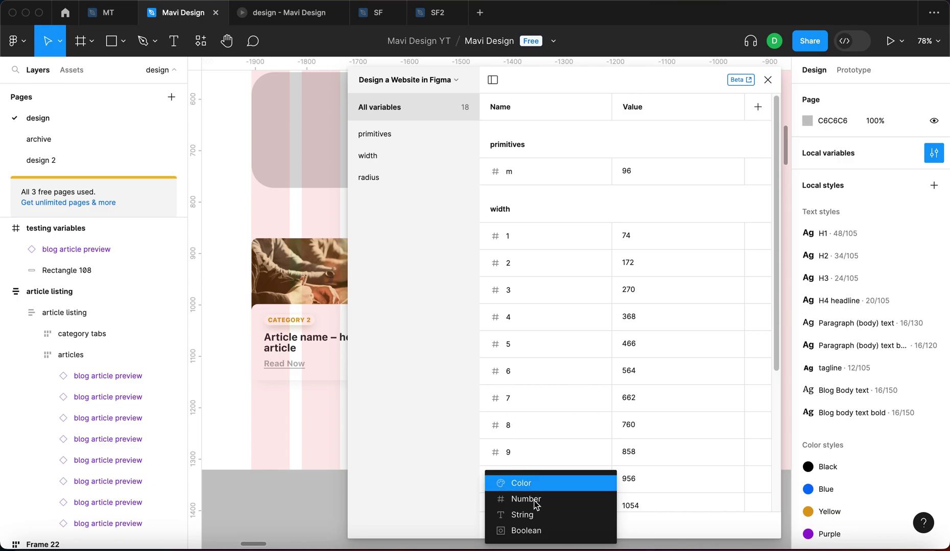
click(533, 502)
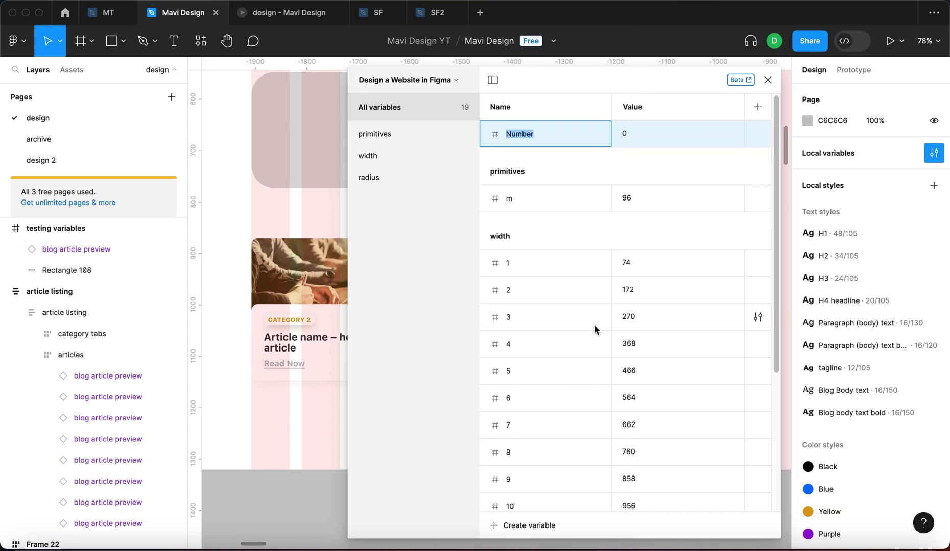
text(height/)
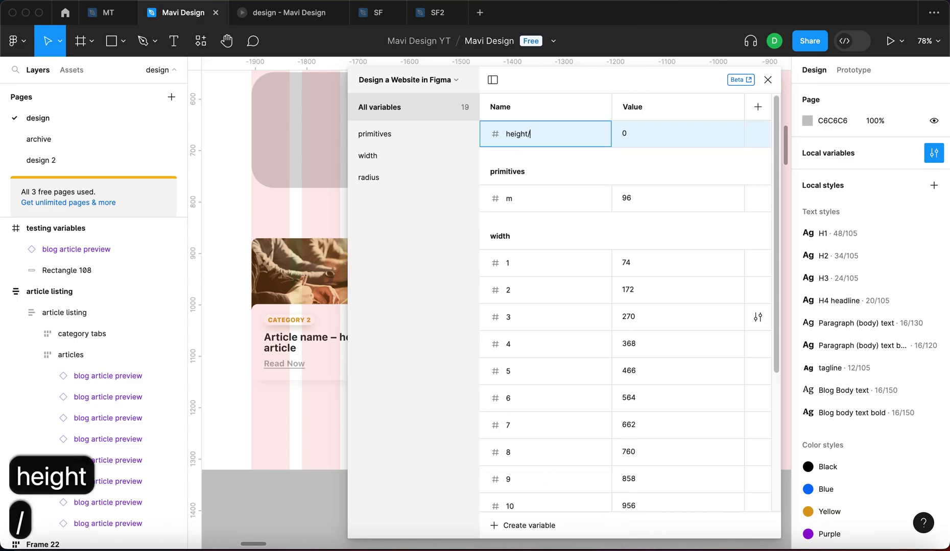
text(medium)
key(Return)
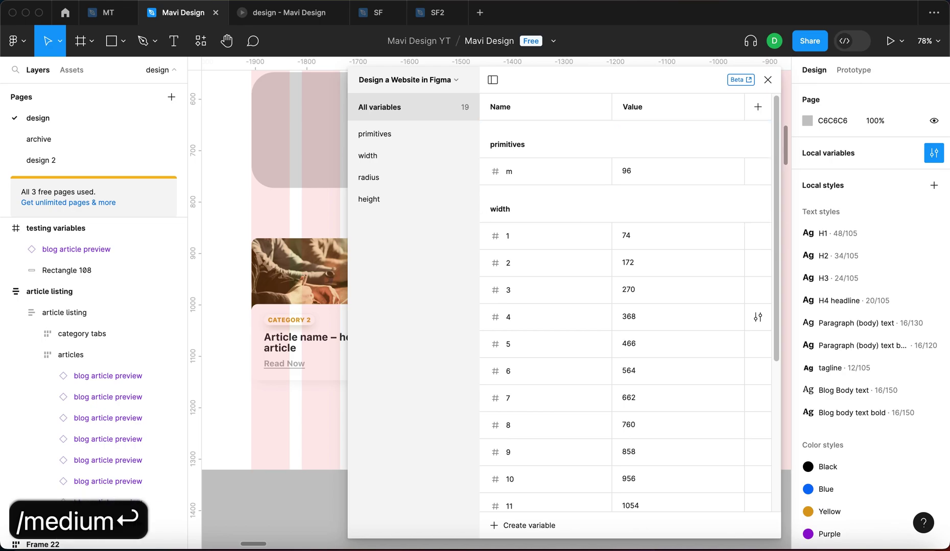
Alias the medium variable in the height group to the primitives variable m
click(405, 198)
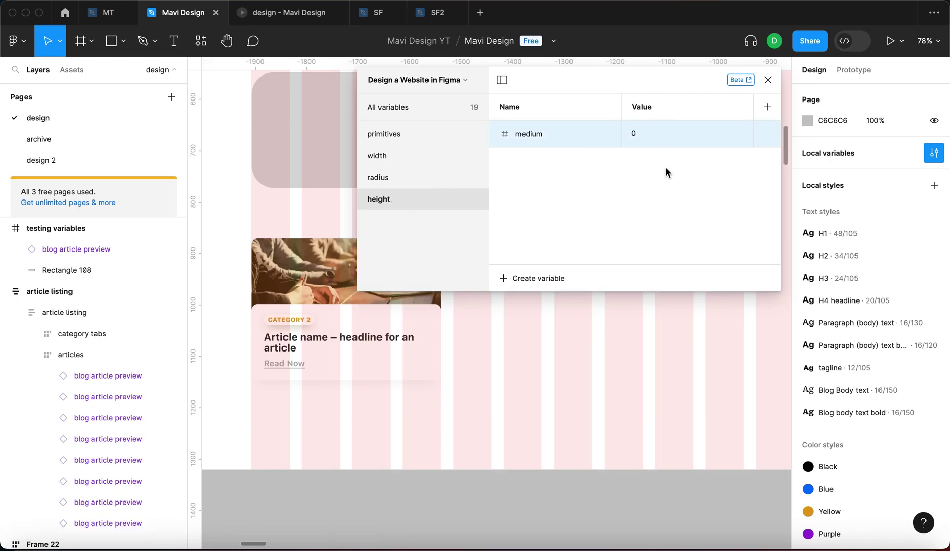
click(740, 133)
click(670, 236)
click(395, 232)
Create a number variable named spacing/medium from the list of all variables and open the spacing group
click(414, 109)
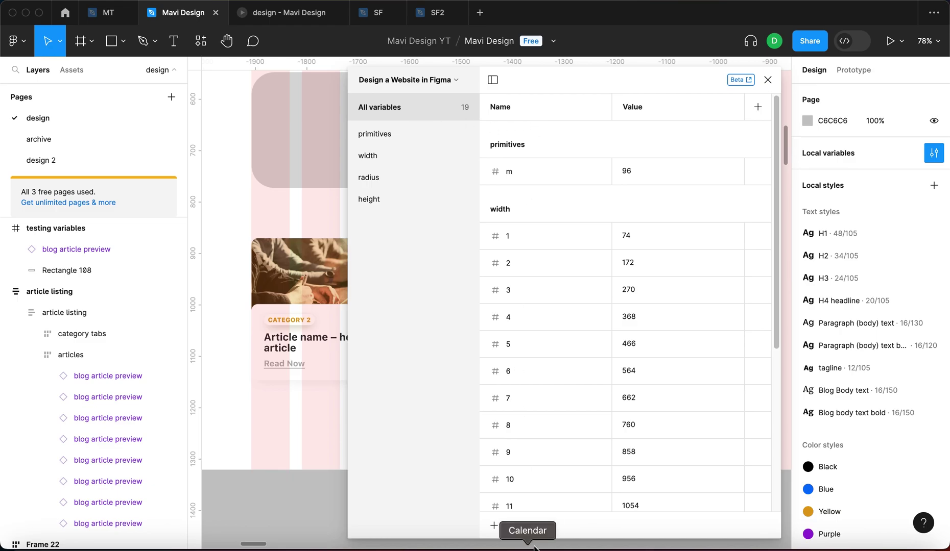
click(534, 525)
click(559, 499)
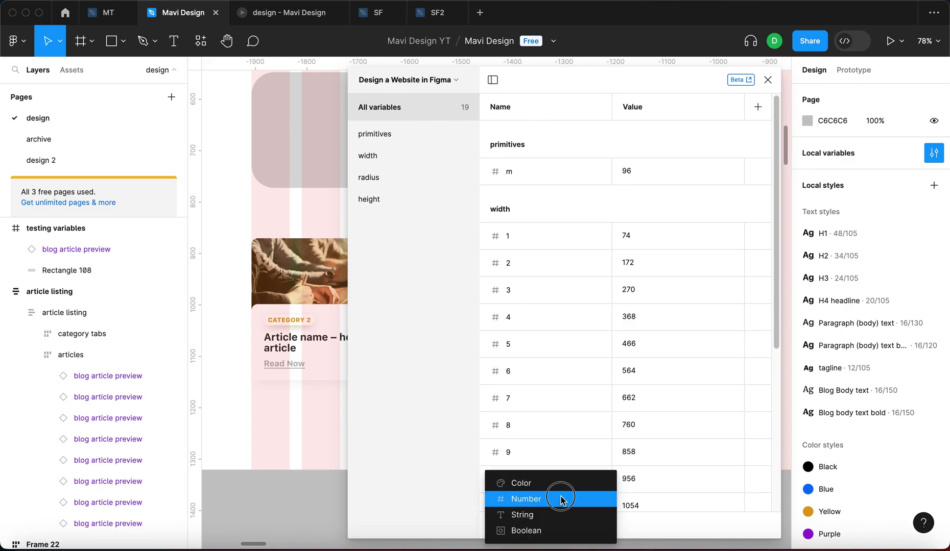
text(s)
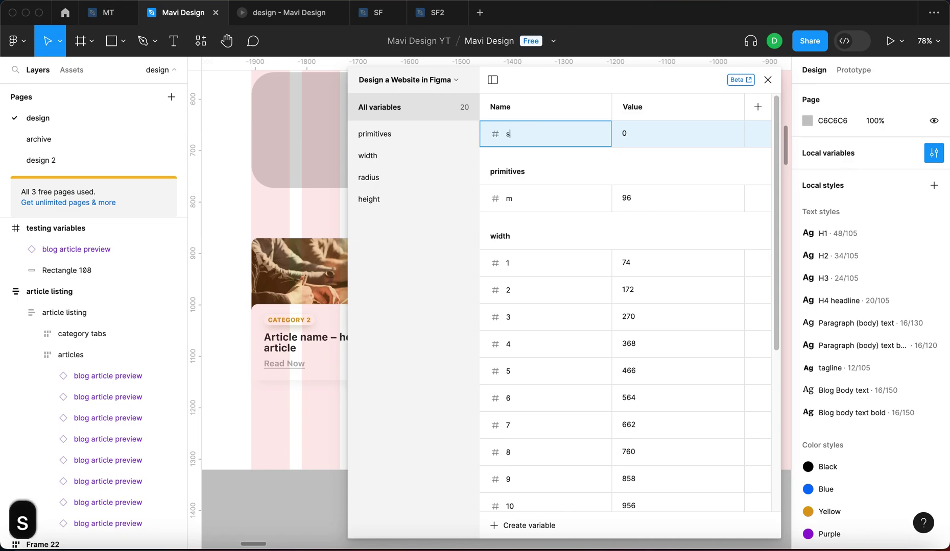
text(pacing/medium)
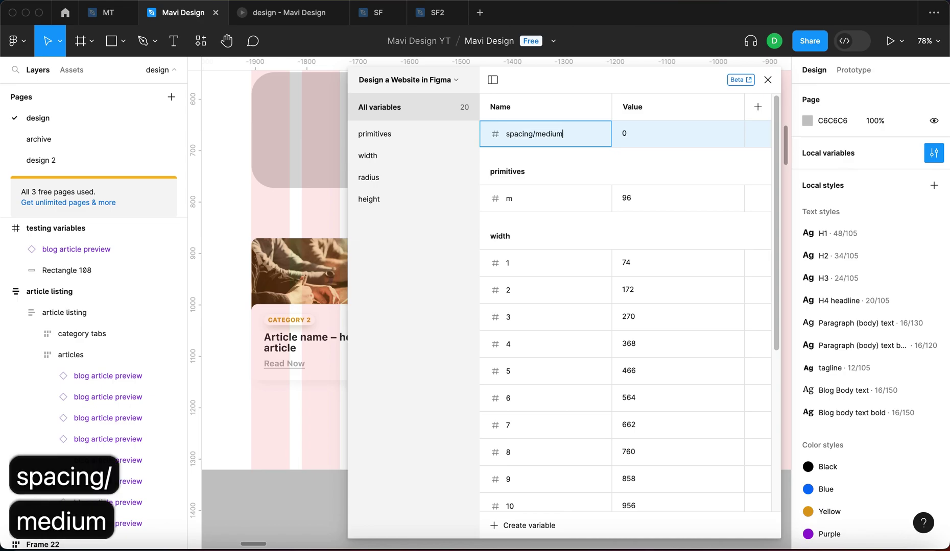
key(Return)
click(426, 222)
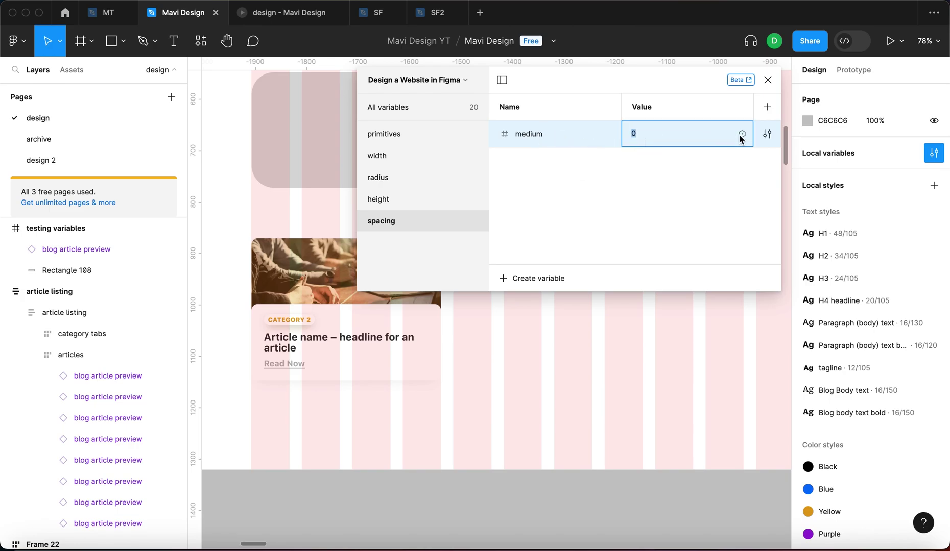
Alias the medium variable in the spacing group to the primitives variable m, review the primitives and height groups, and close the variables window
click(740, 135)
click(680, 236)
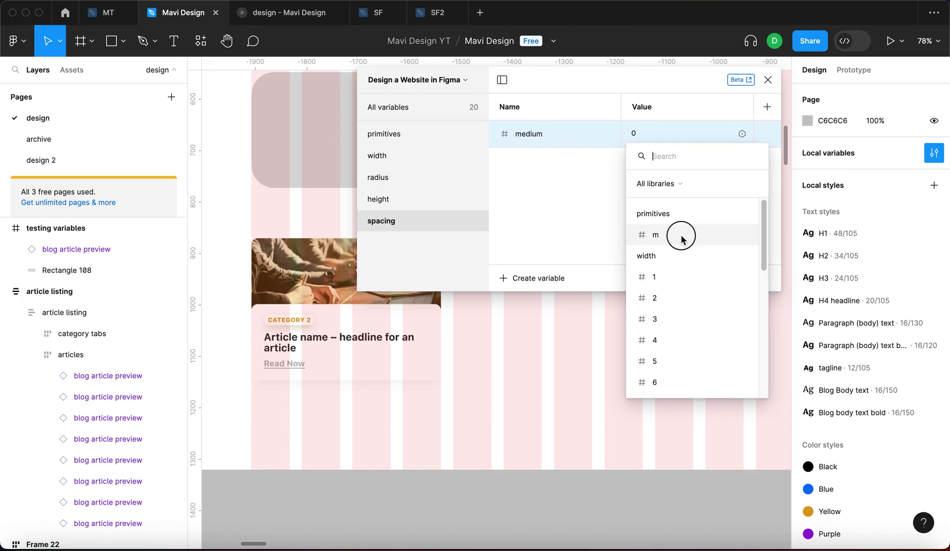
drag(626, 87, 632, 93)
click(419, 145)
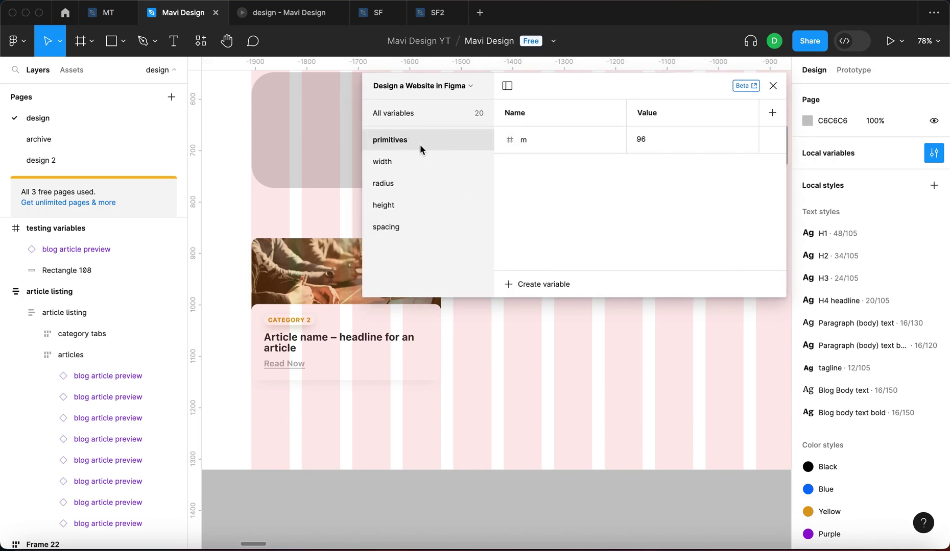
click(418, 210)
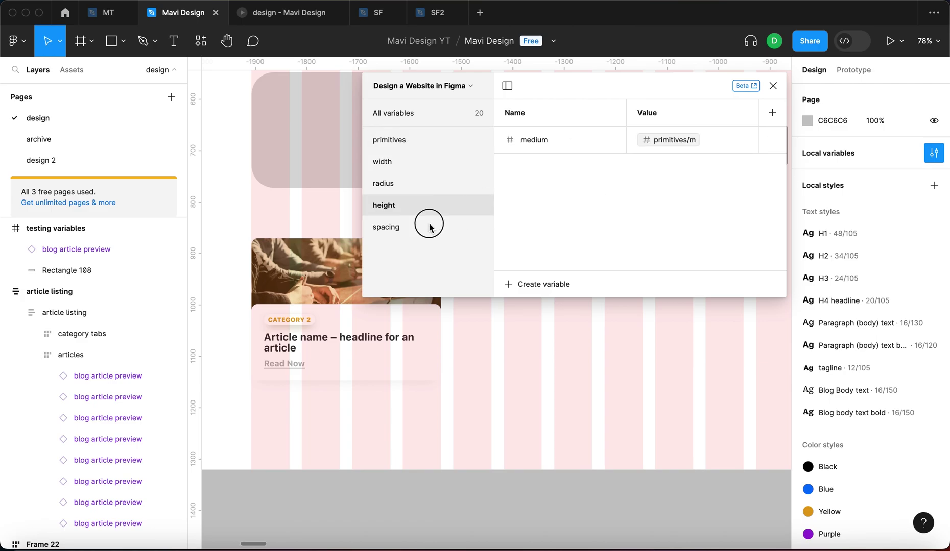
key(Escape)
Draw a rectangle about 244 × 162 on the empty canvas below the testing variables frame
scroll(608, 313, down, 5)
scroll(510, 328, down, 5)
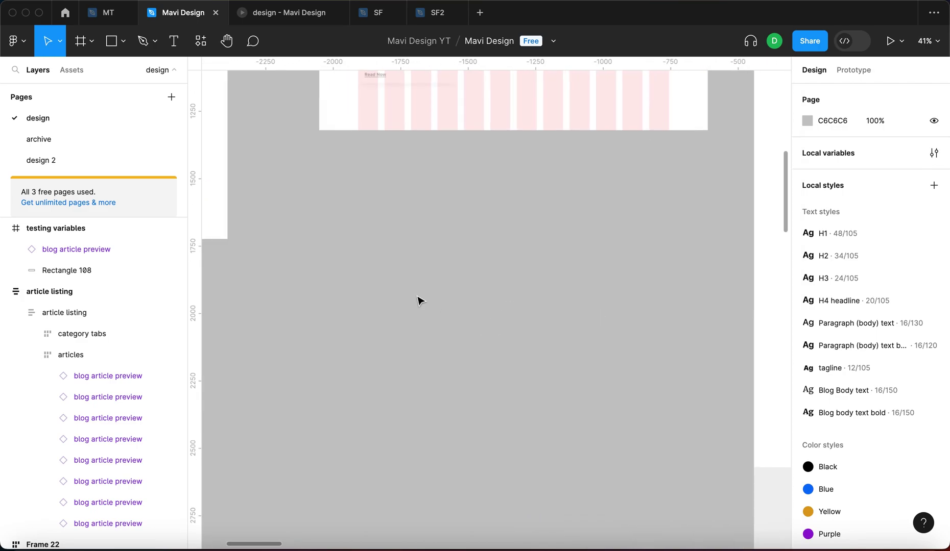
scroll(418, 299, up, 2)
key(r)
drag(393, 244, 459, 288)
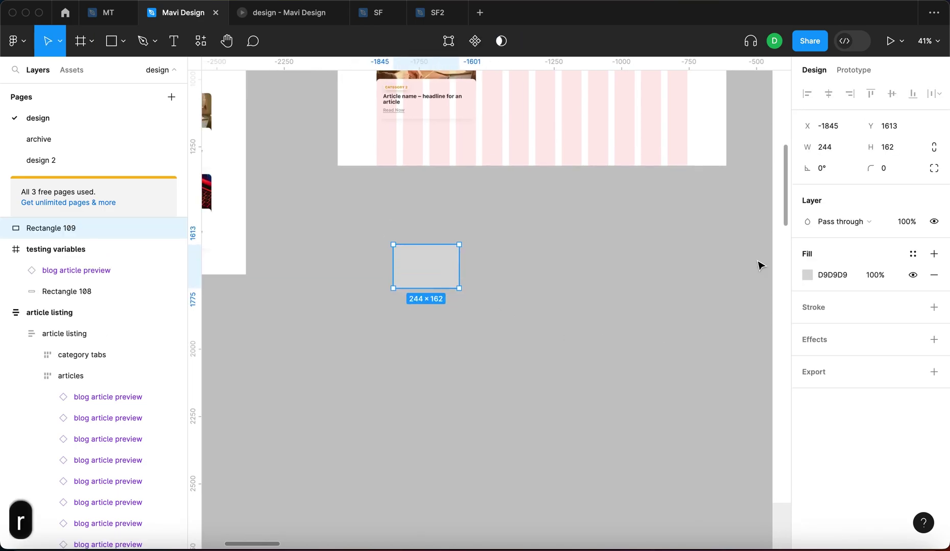
Apply the height group's medium variable to the new rectangle's height
click(915, 147)
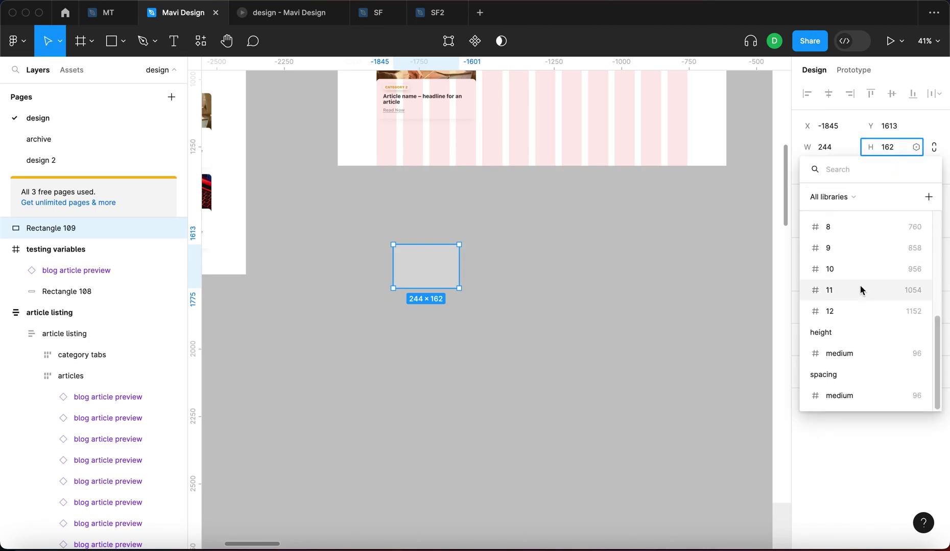
click(862, 352)
click(486, 317)
click(426, 258)
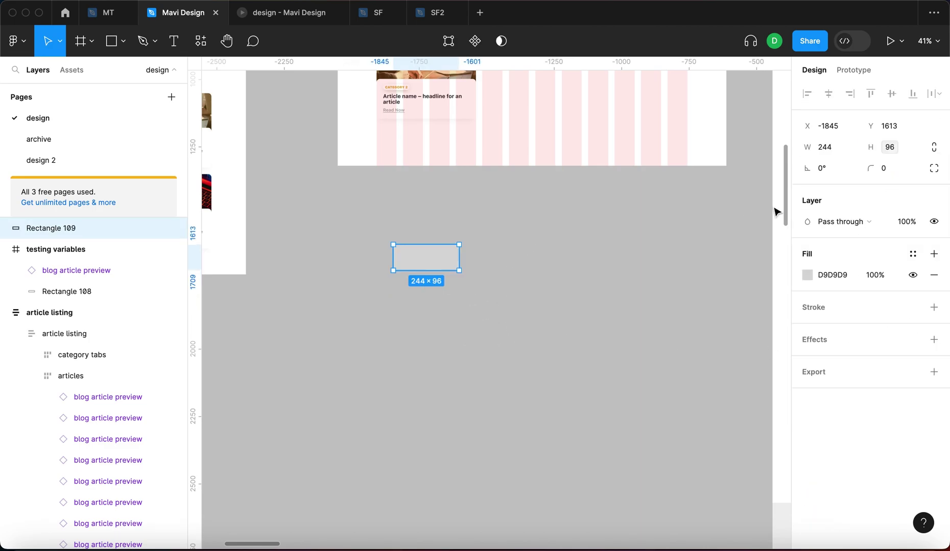
Duplicate the rectangle twice to make a vertical stack of three on the canvas
scroll(420, 269, up, 5)
right_click(433, 260)
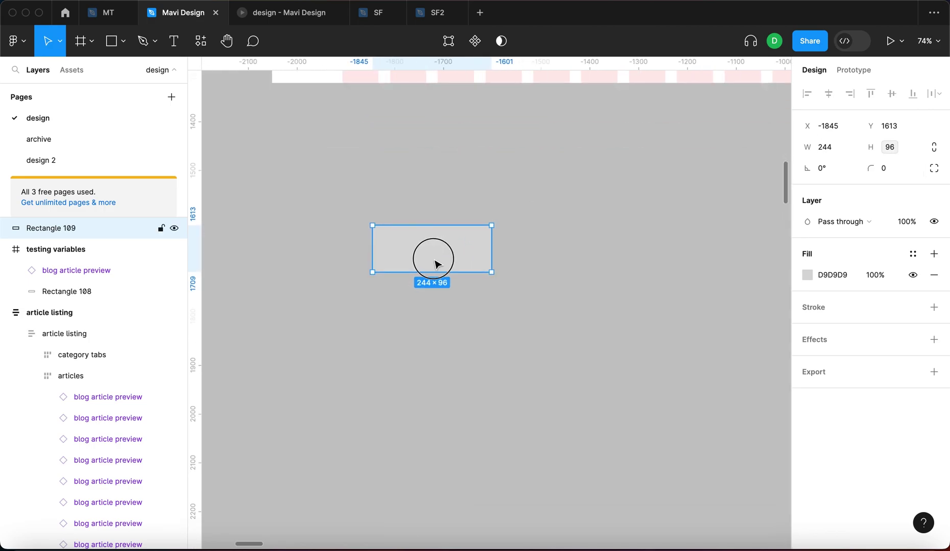
click(403, 263)
drag(419, 252, 421, 303)
Wrap the three rectangles in a vertical auto layout and apply the spacing group's medium variable to its gap
drag(417, 338, 366, 213)
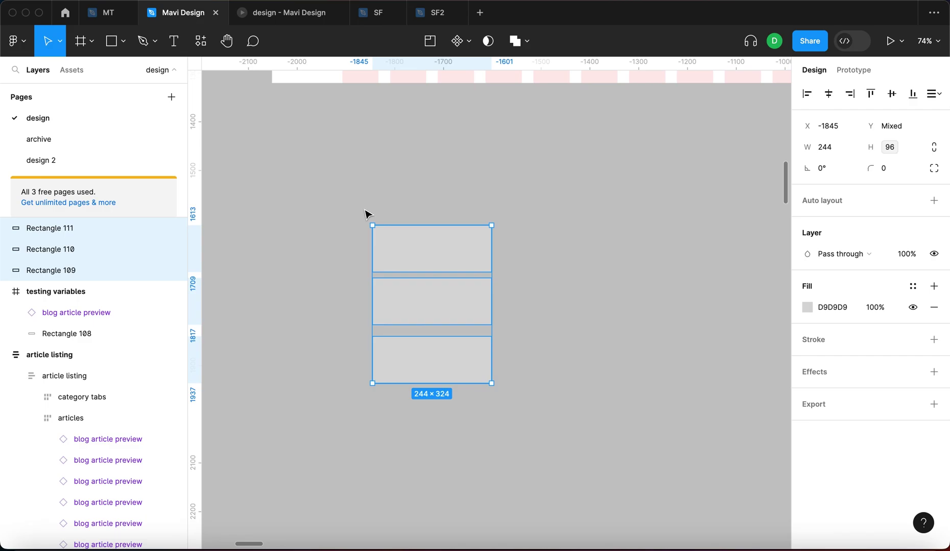
key(shift+a)
click(825, 313)
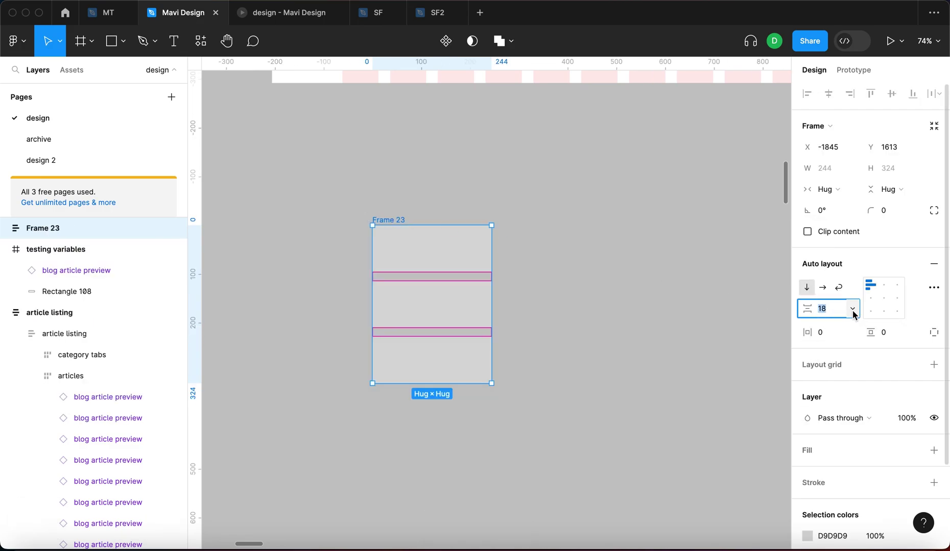
click(852, 311)
click(841, 352)
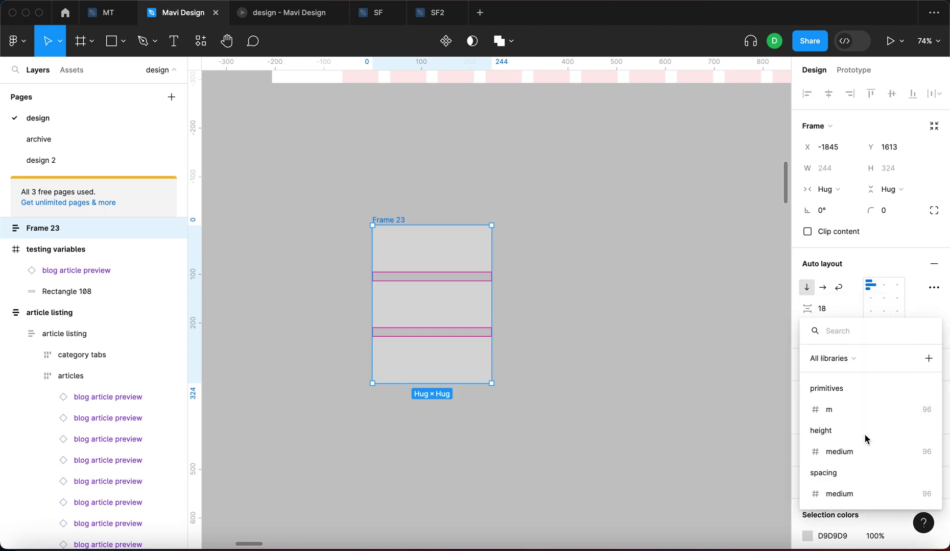
click(848, 494)
key(Escape)
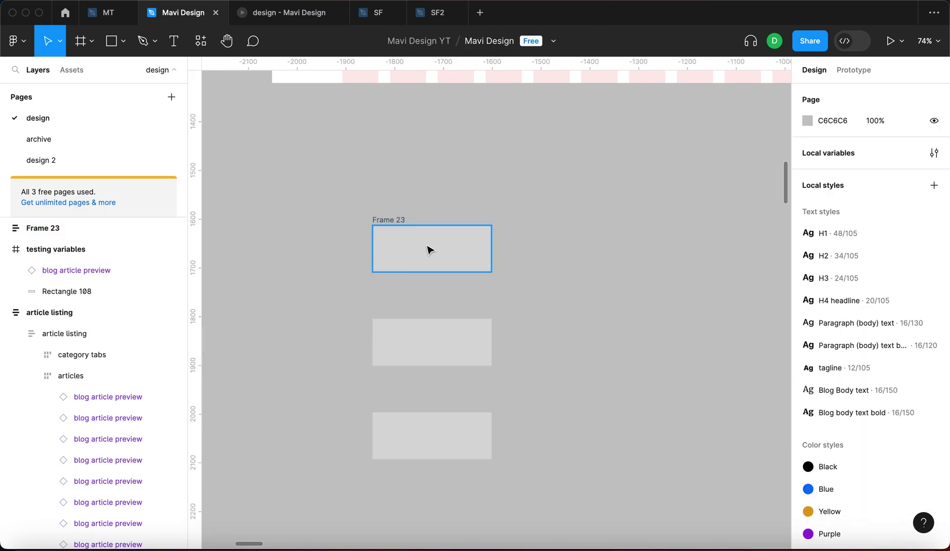
Move the auto layout frame up and to the right, and inspect the heights of its rectangles and the gap between them
drag(396, 225, 465, 184)
click(465, 229)
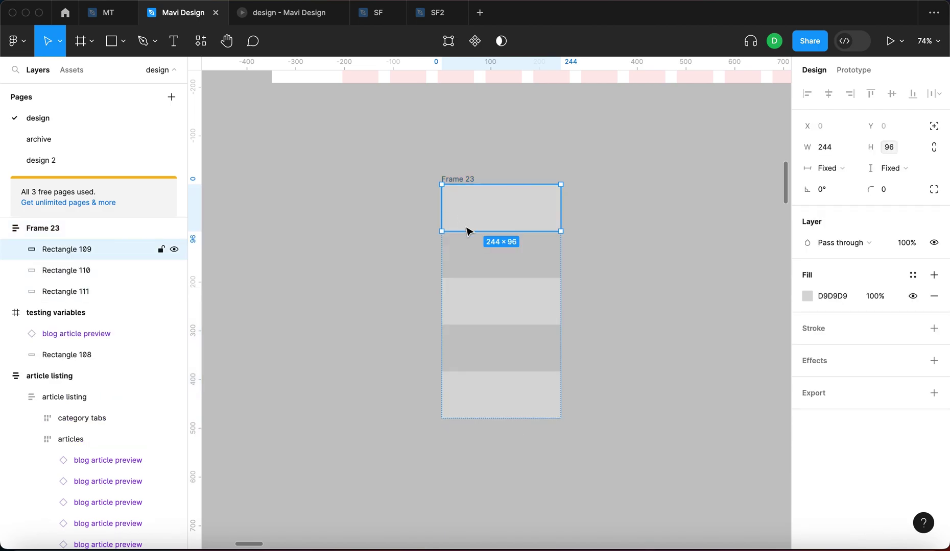
click(503, 269)
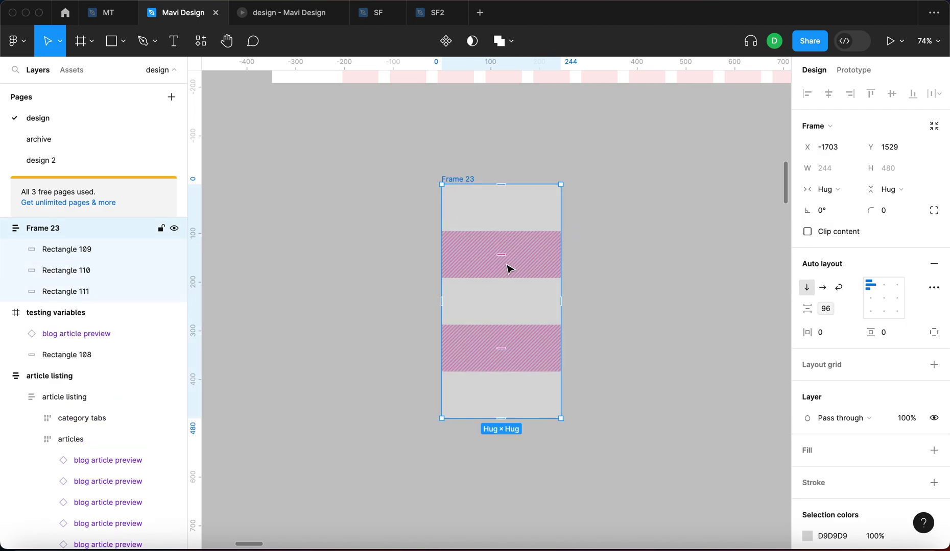
click(621, 277)
click(559, 311)
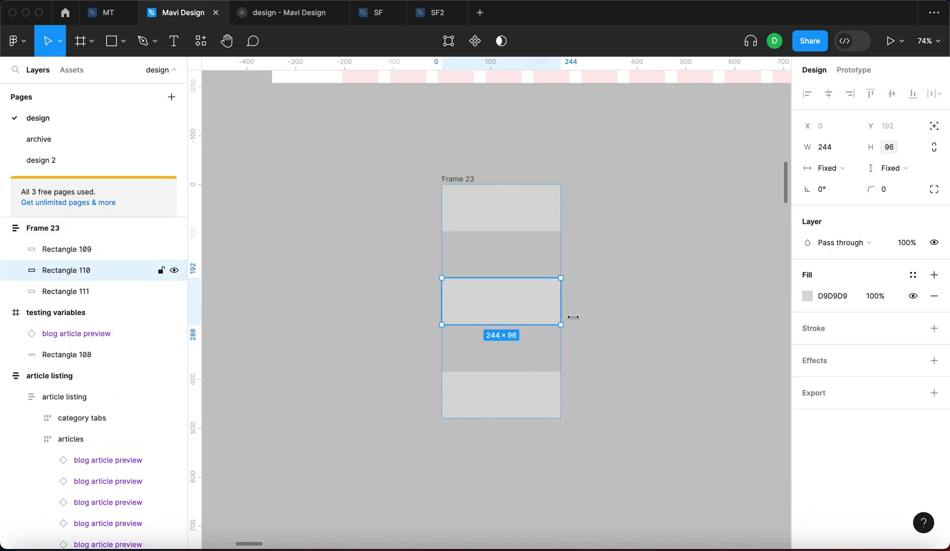
click(512, 412)
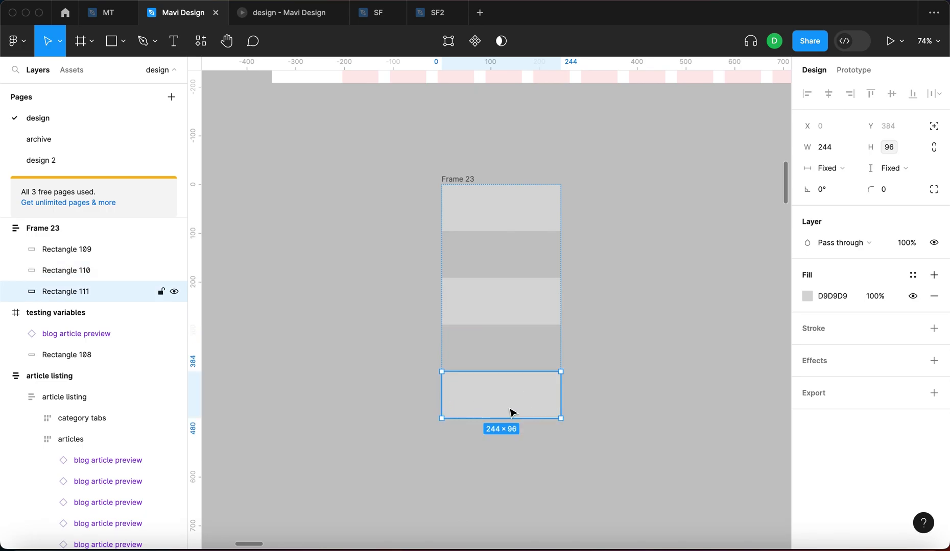
click(653, 393)
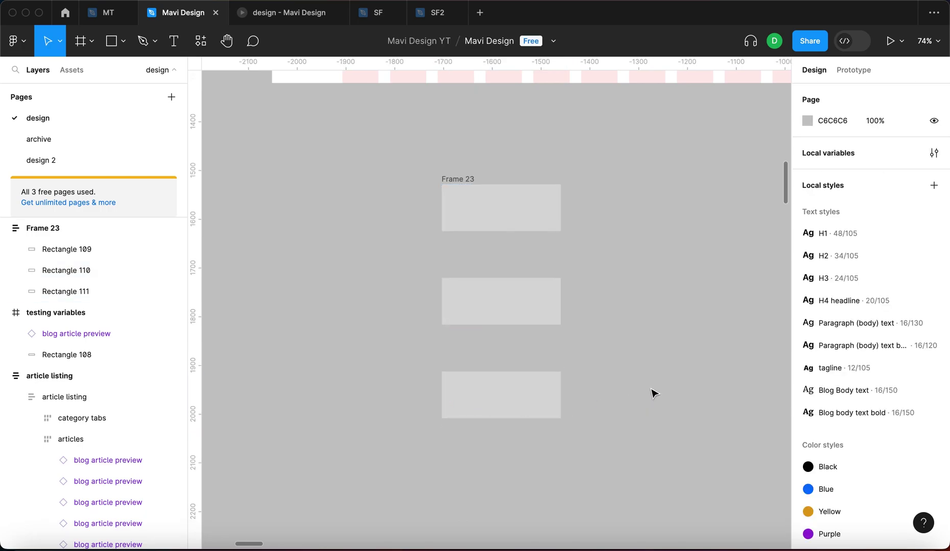
click(492, 259)
click(585, 273)
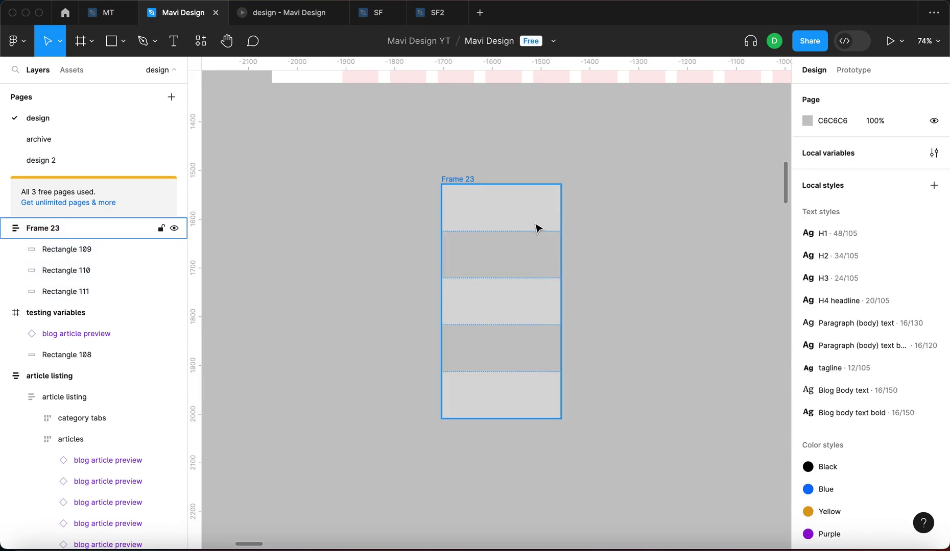
Open the local variables, move their window clear of the test frame, and set the primitives variable m to 200
click(934, 153)
drag(593, 87, 246, 87)
click(306, 140)
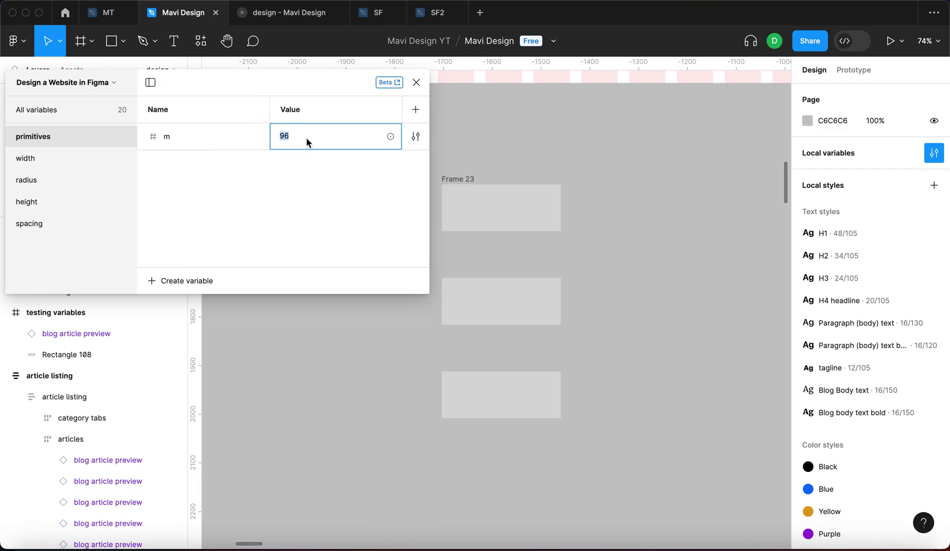
text(200)
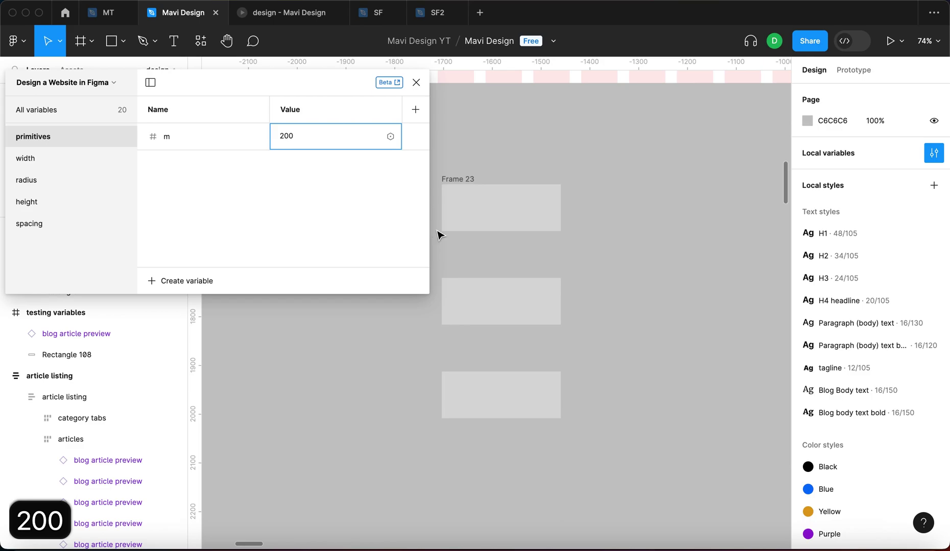
click(528, 201)
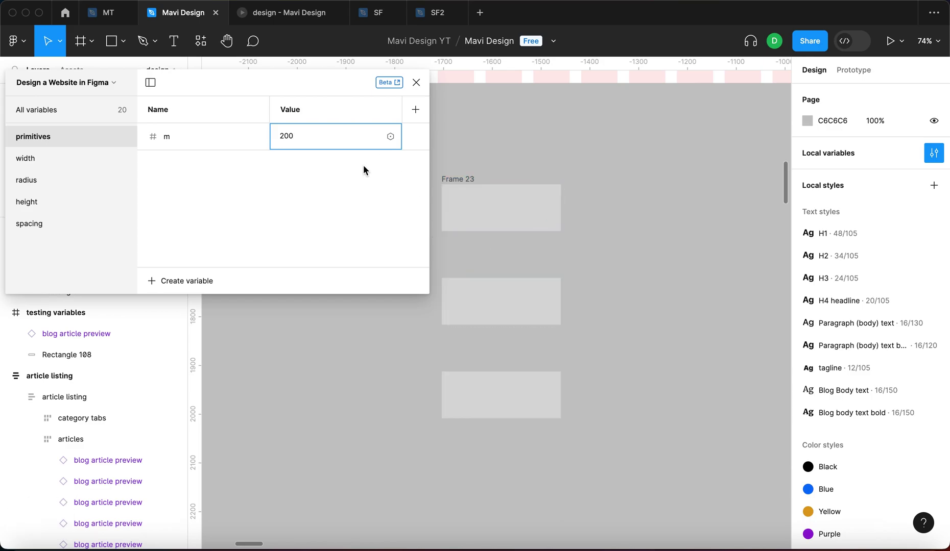
key(Return)
click(325, 137)
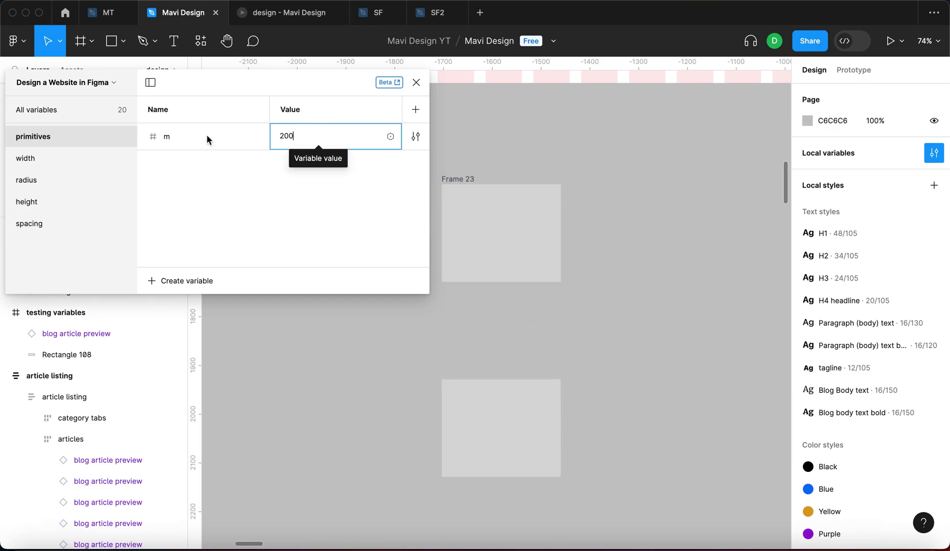
click(210, 137)
click(301, 141)
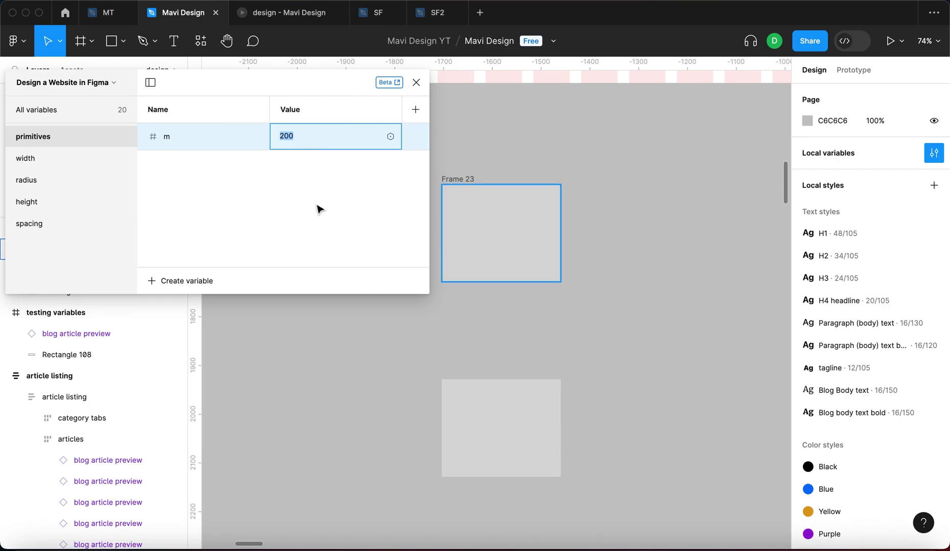
Detach the spacing group's medium variable from its primitives alias and set its value to 96
click(46, 204)
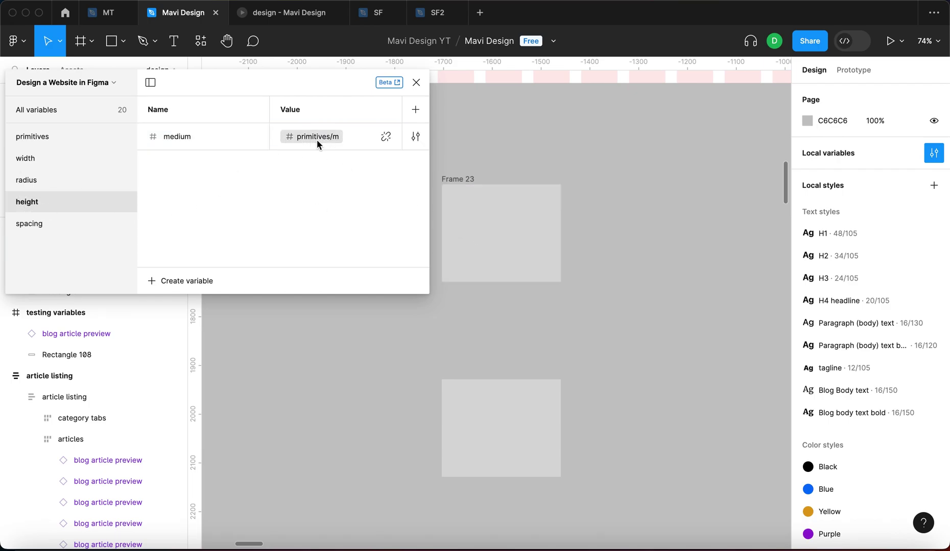
click(66, 220)
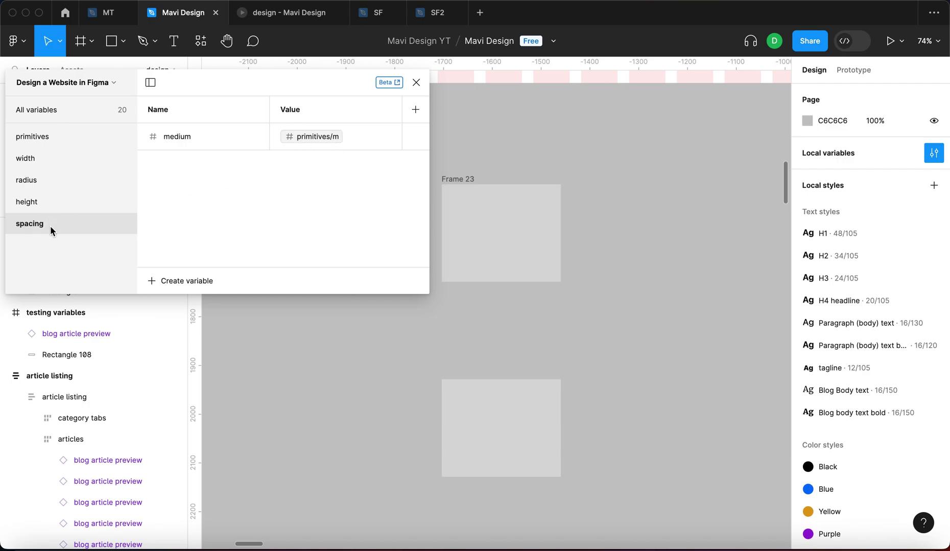
mouse_move(376, 136)
click(386, 139)
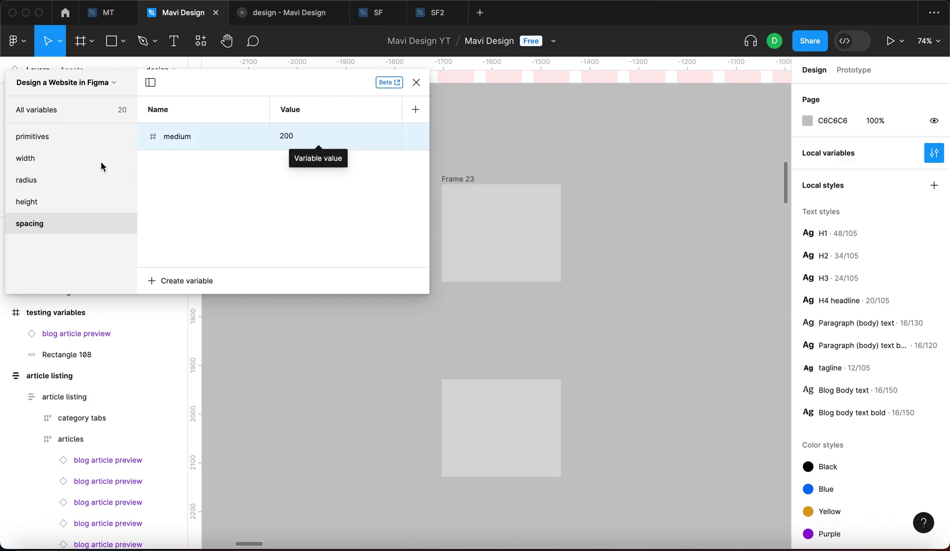
double_click(319, 139)
text(9)
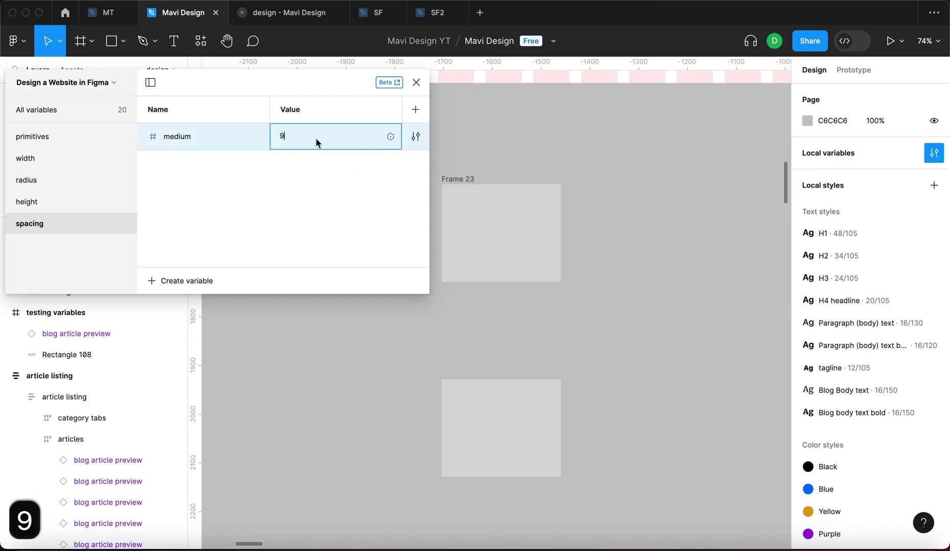
text(6)
key(Return)
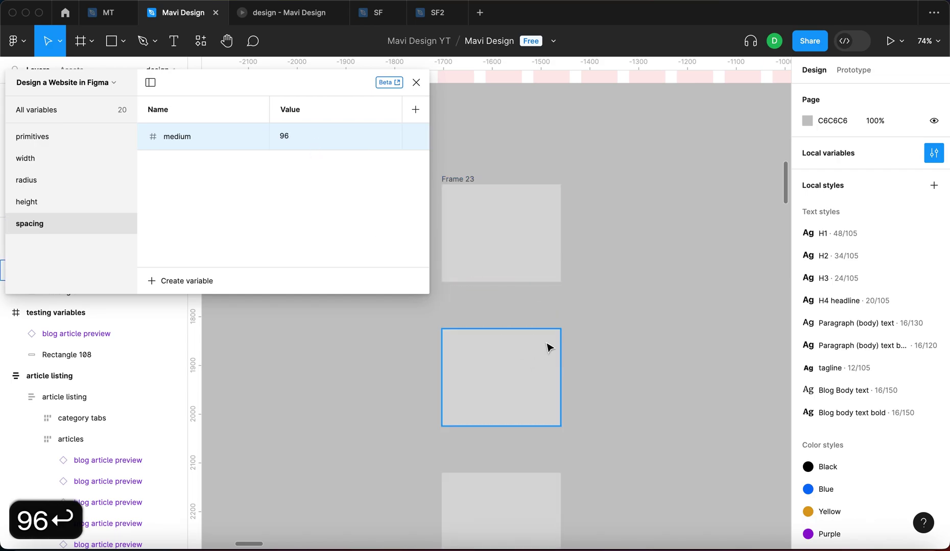
Step the primitives variable m down and up in increments of 10 to test the rectangle heights, ending at 50
click(31, 145)
click(291, 139)
double_click(292, 137)
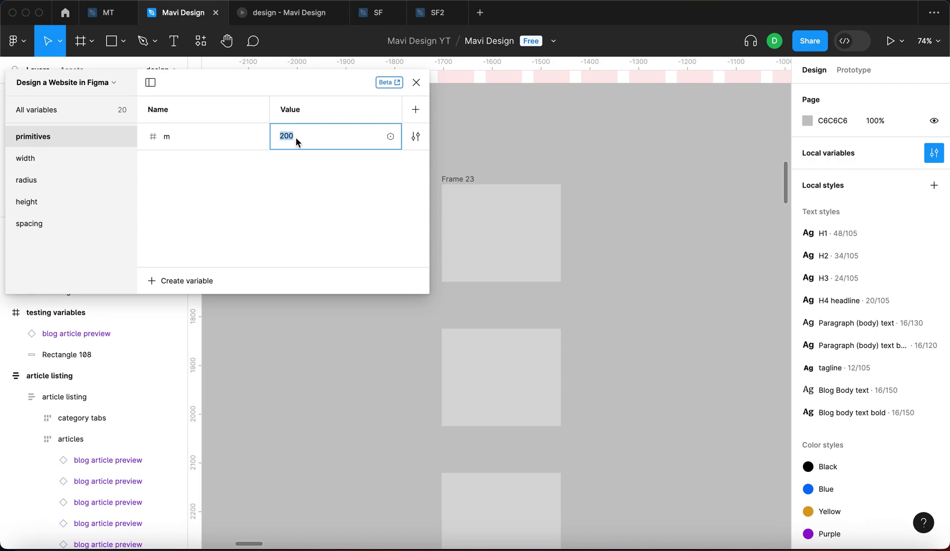
key(shift+Down)
key(shift+Down)
key(shift+Down)
key(shift+Down)
key(shift+Down)
key(shift+Down)
key(shift+Down)
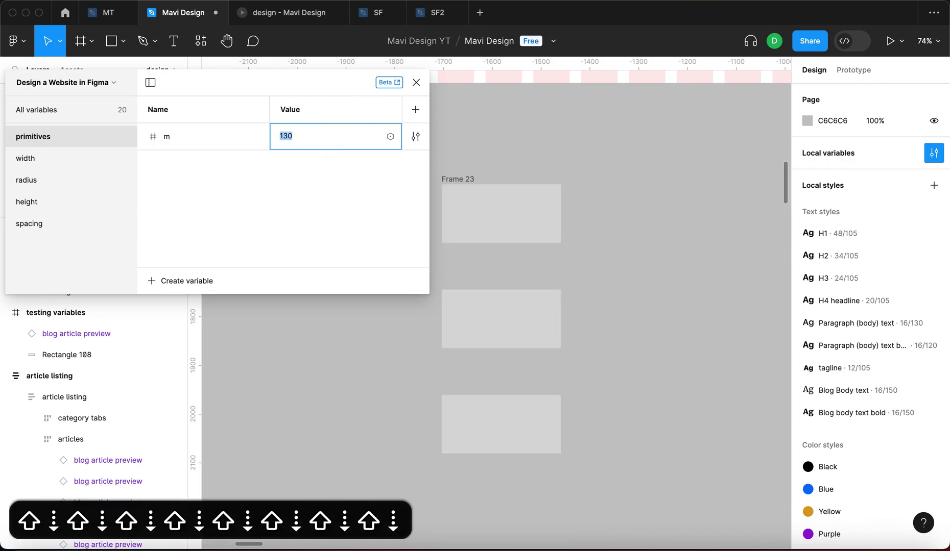
key(shift+Down)
key(shift+Down)
key(shift+Down)
key(shift+Down)
key(shift+Down)
key(shift+Down)
key(shift+Down)
key(shift+Up)
key(shift+Up)
key(shift+Up)
key(shift+Up)
key(shift+Up)
key(shift+Up)
key(shift+Up)
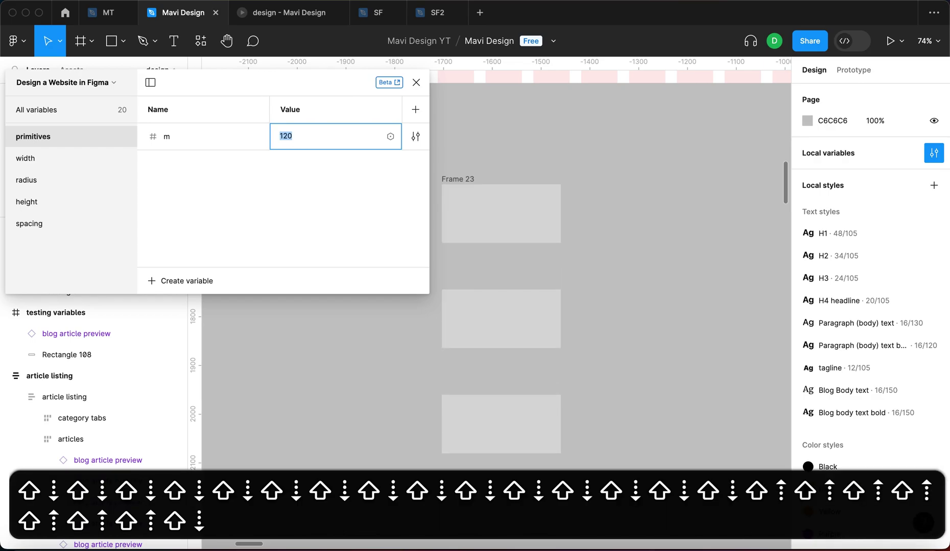
key(shift+Down)
key(shift+Down)
key(shift+Down)
key(shift+Down)
key(shift+Down)
key(shift+Down)
Check the height group's alias and the primitives group, and alias the spacing group's medium variable to the primitives variable m
click(53, 202)
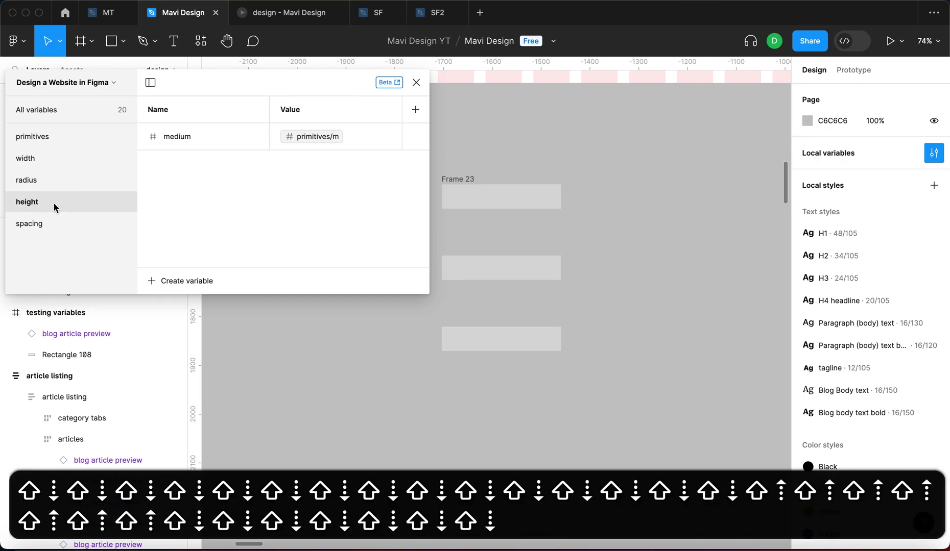
click(47, 135)
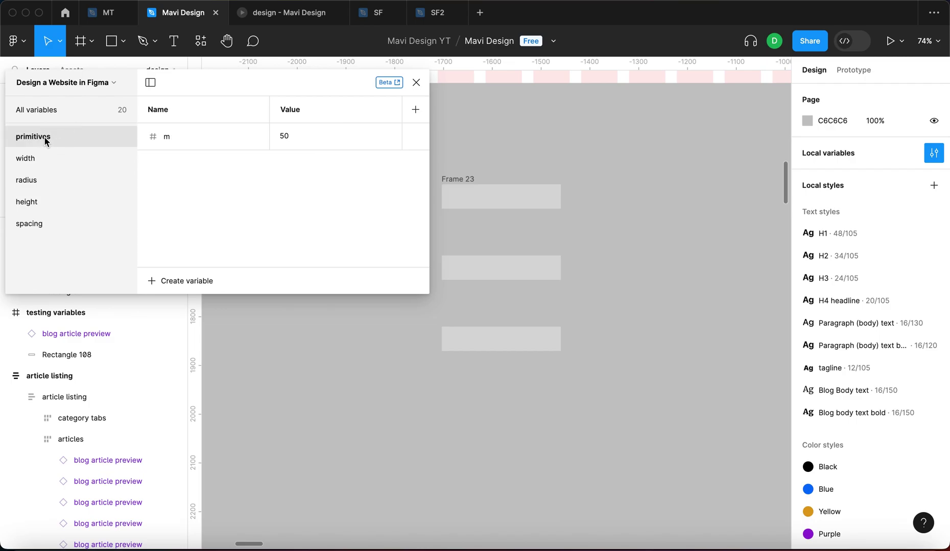
click(49, 225)
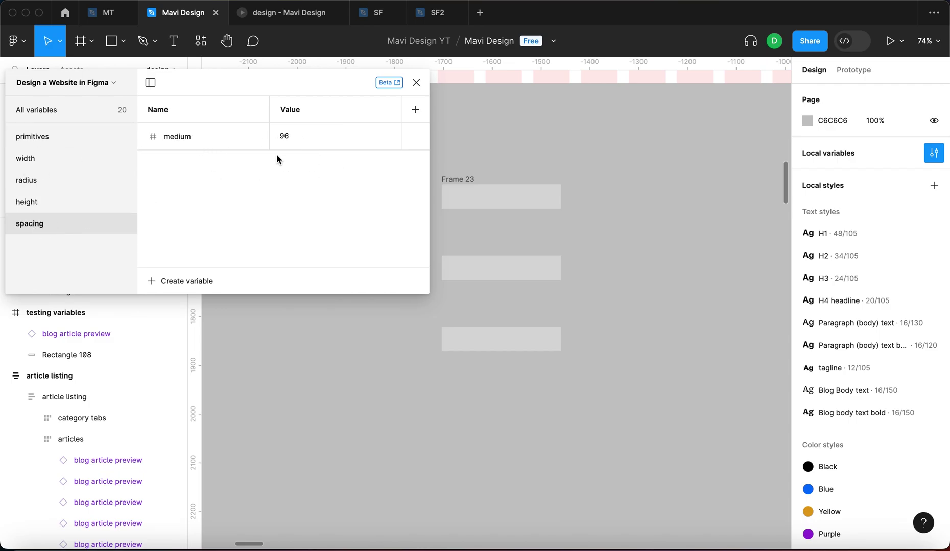
click(389, 138)
click(388, 137)
click(393, 138)
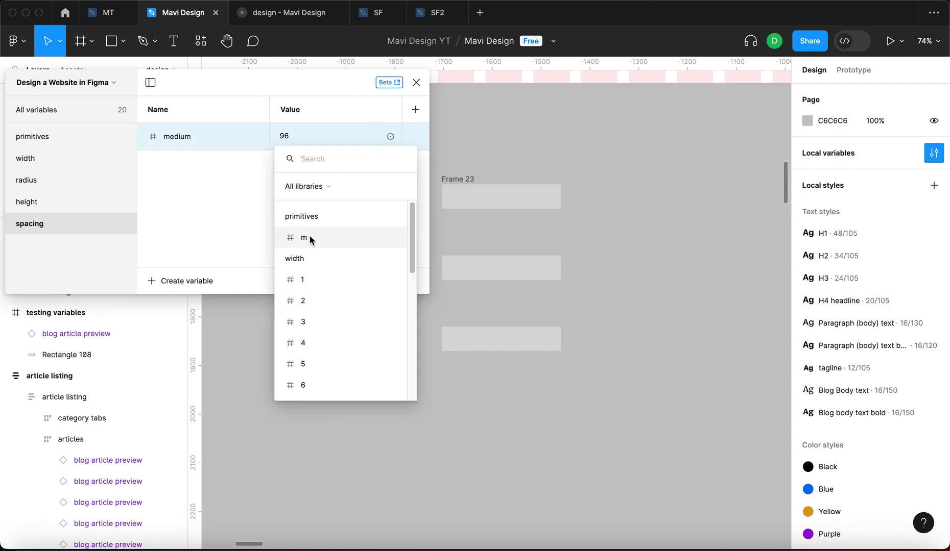
click(310, 237)
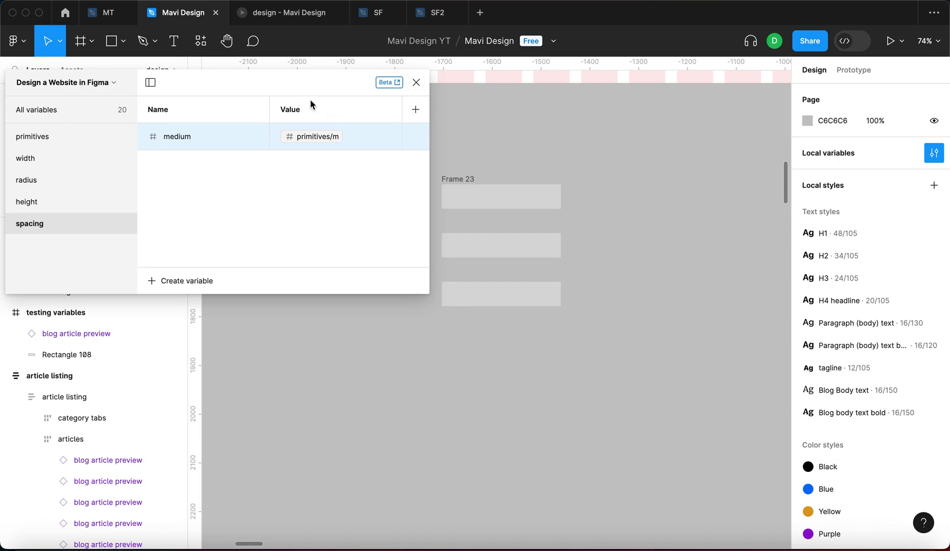
Move the variables window clear of the test frame and try to add a new variable mode to the spacing group
drag(306, 82, 834, 94)
drag(502, 335, 388, 321)
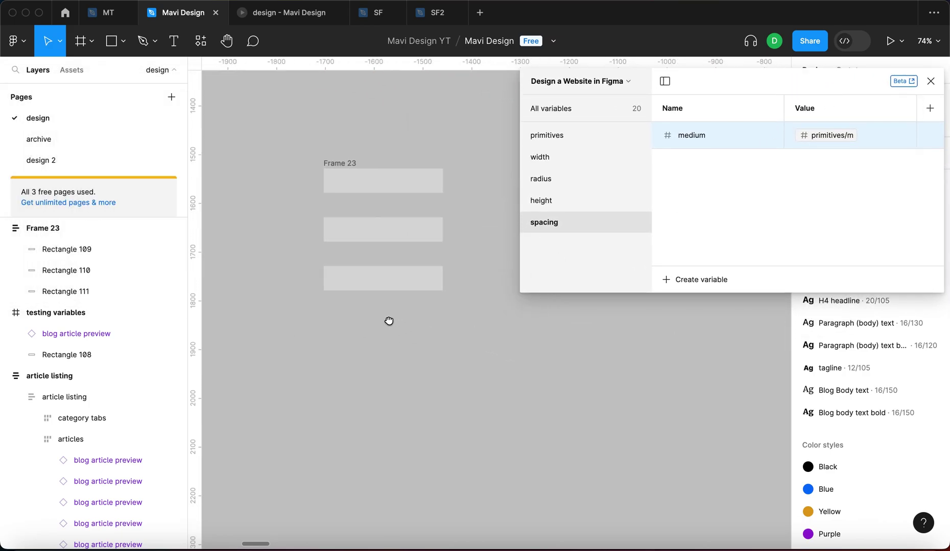
scroll(389, 317, up, 5)
drag(756, 86, 600, 91)
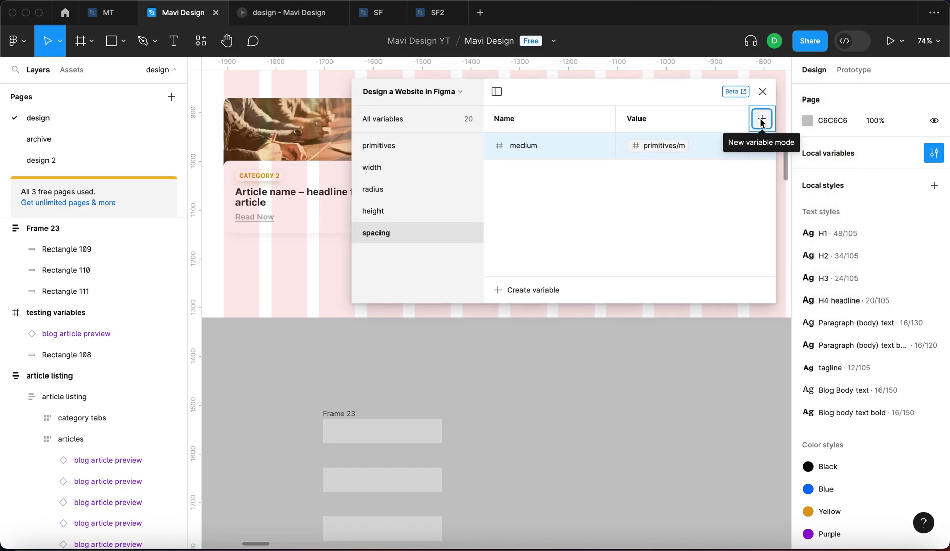
click(760, 121)
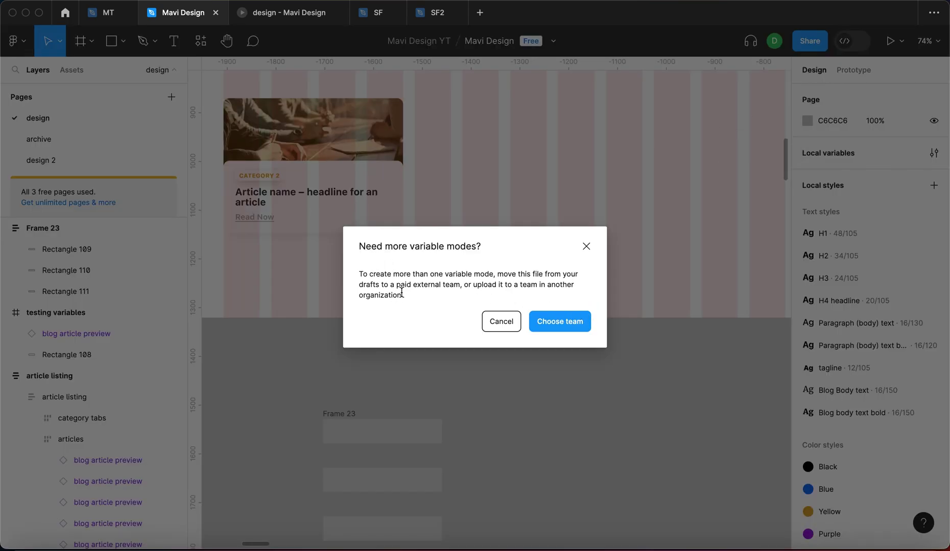
drag(401, 292, 358, 245)
click(586, 246)
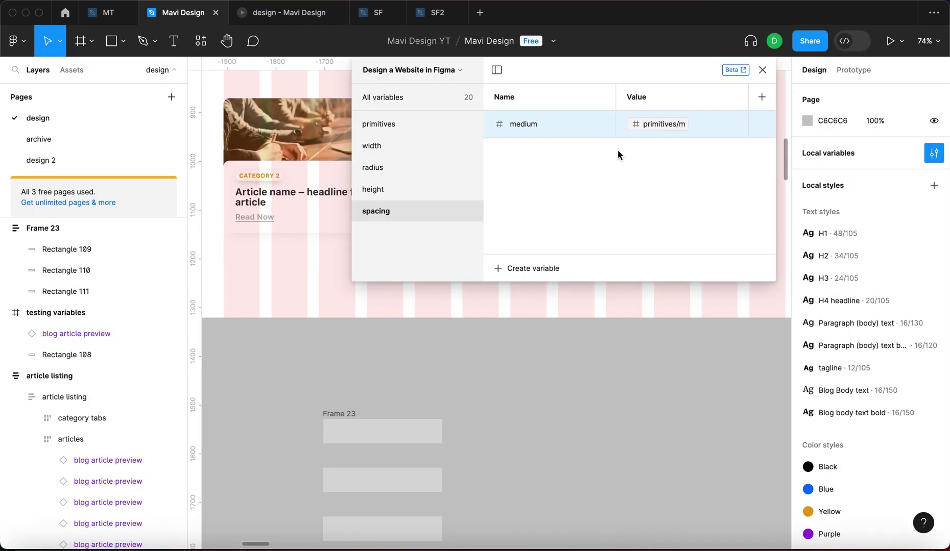
Create a trial string variable in the primitives group, look over the variable types on offer, and delete the trial variable
click(413, 126)
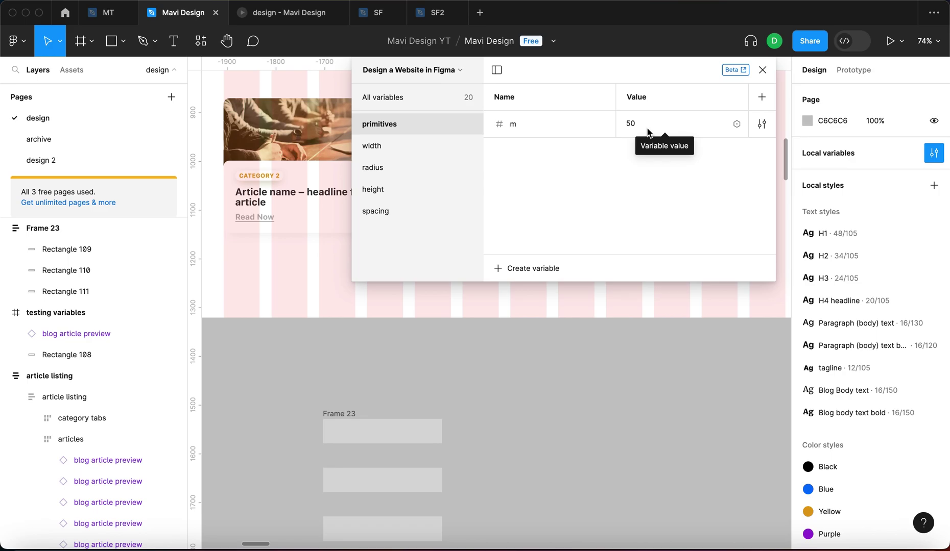
click(526, 268)
click(491, 154)
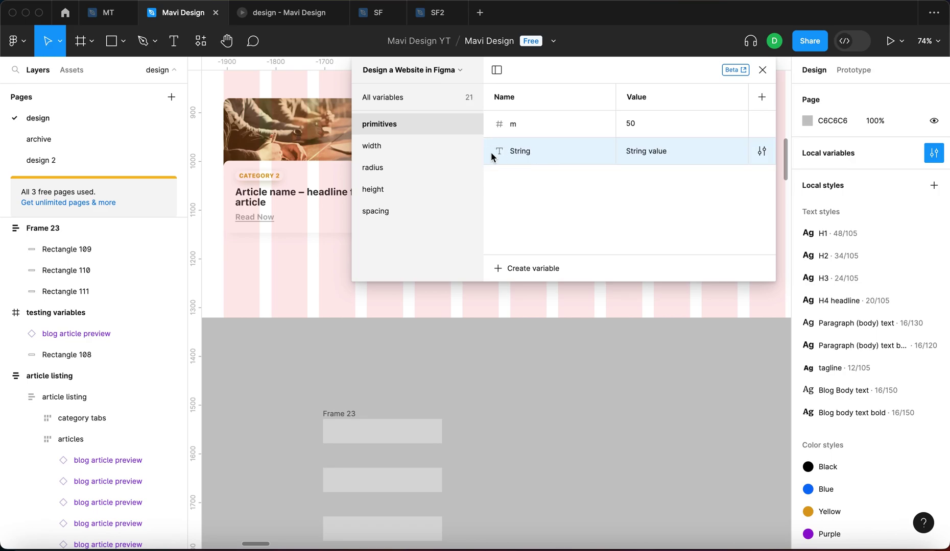
right_click(553, 151)
click(642, 198)
click(543, 268)
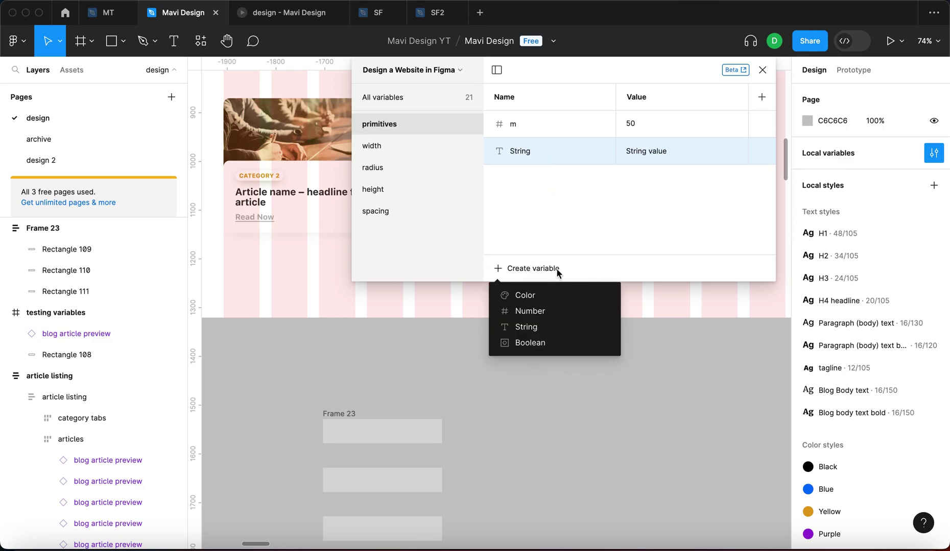
click(611, 212)
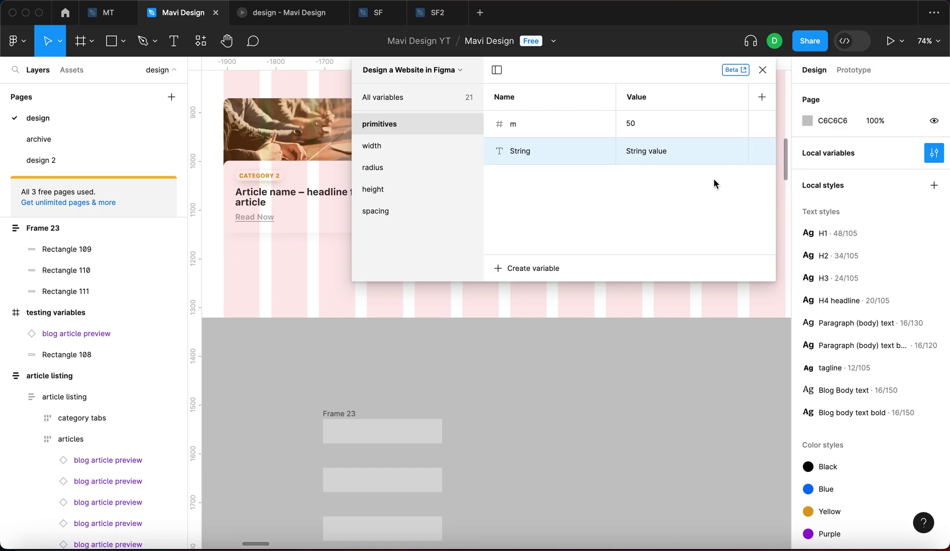
key(Delete)
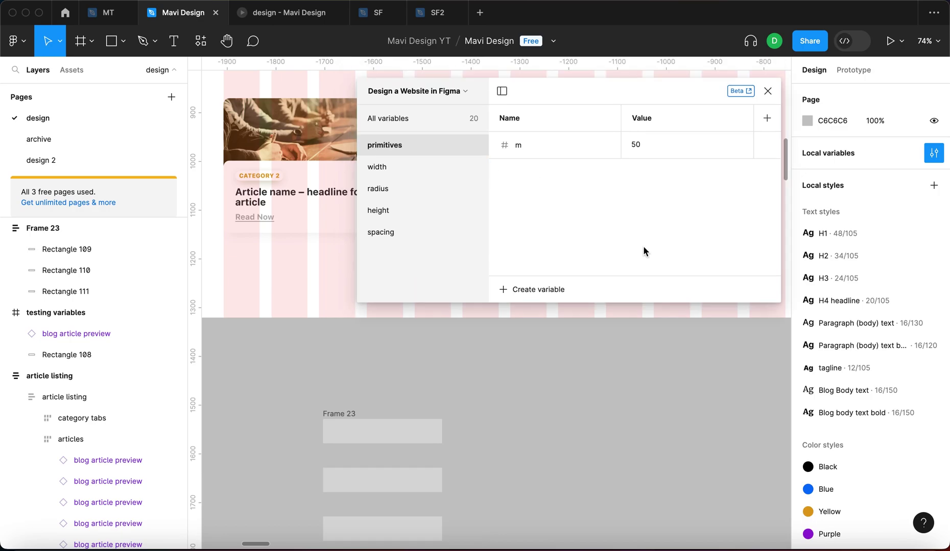
Close the local variables and select the large rounded rectangle in the testing variables frame
click(768, 92)
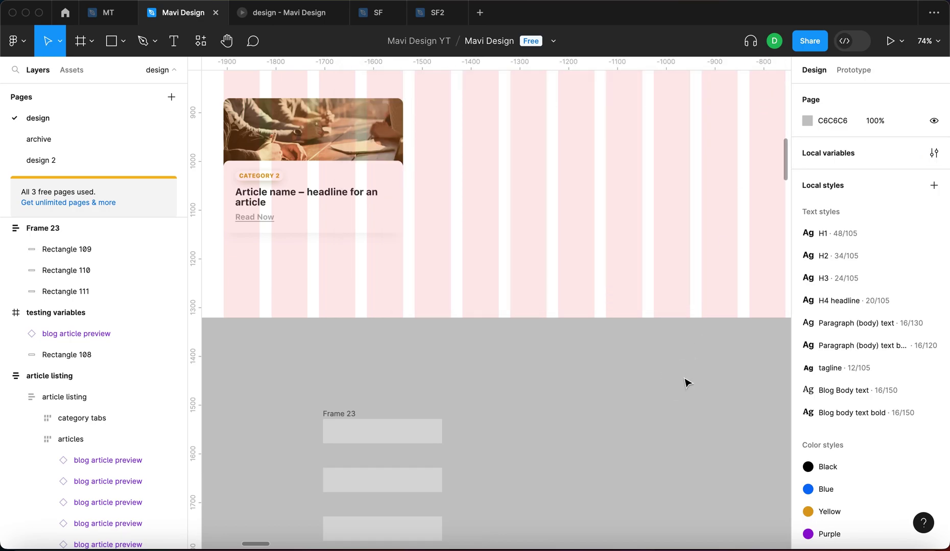
scroll(687, 383, down, 5)
scroll(684, 204, right, 5)
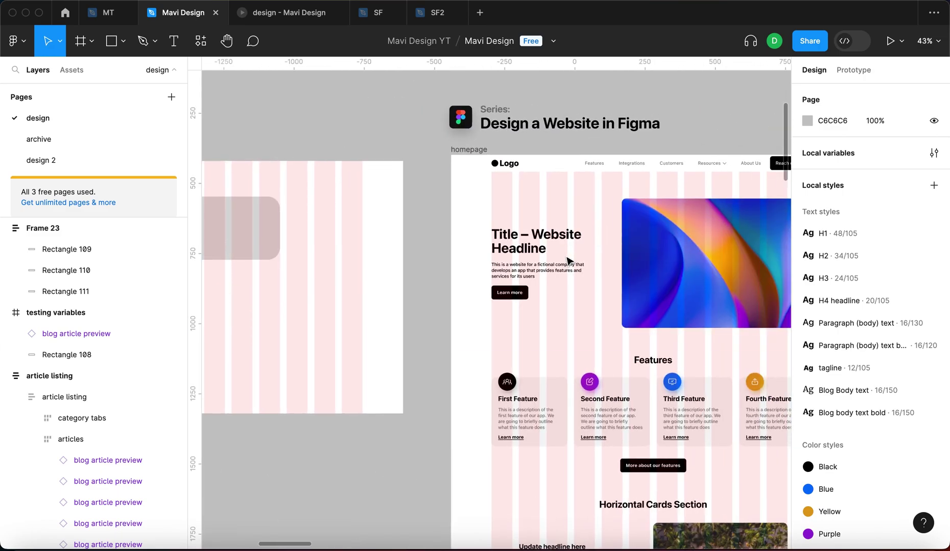
scroll(567, 262, down, 4)
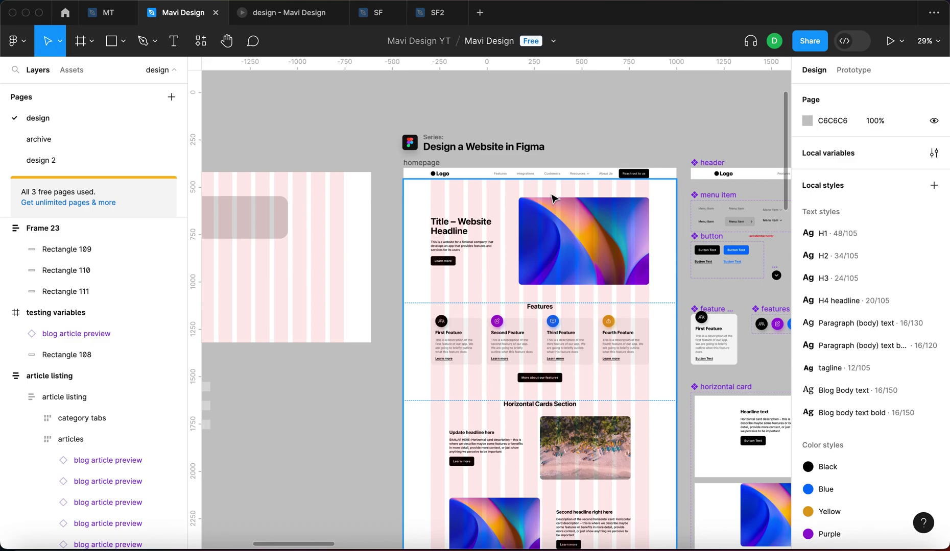
scroll(554, 198, left, 5)
click(512, 204)
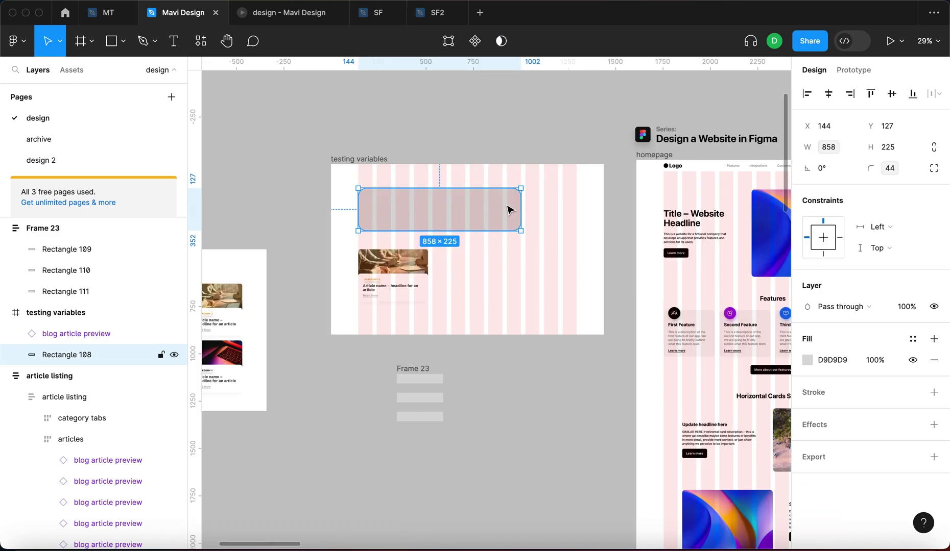